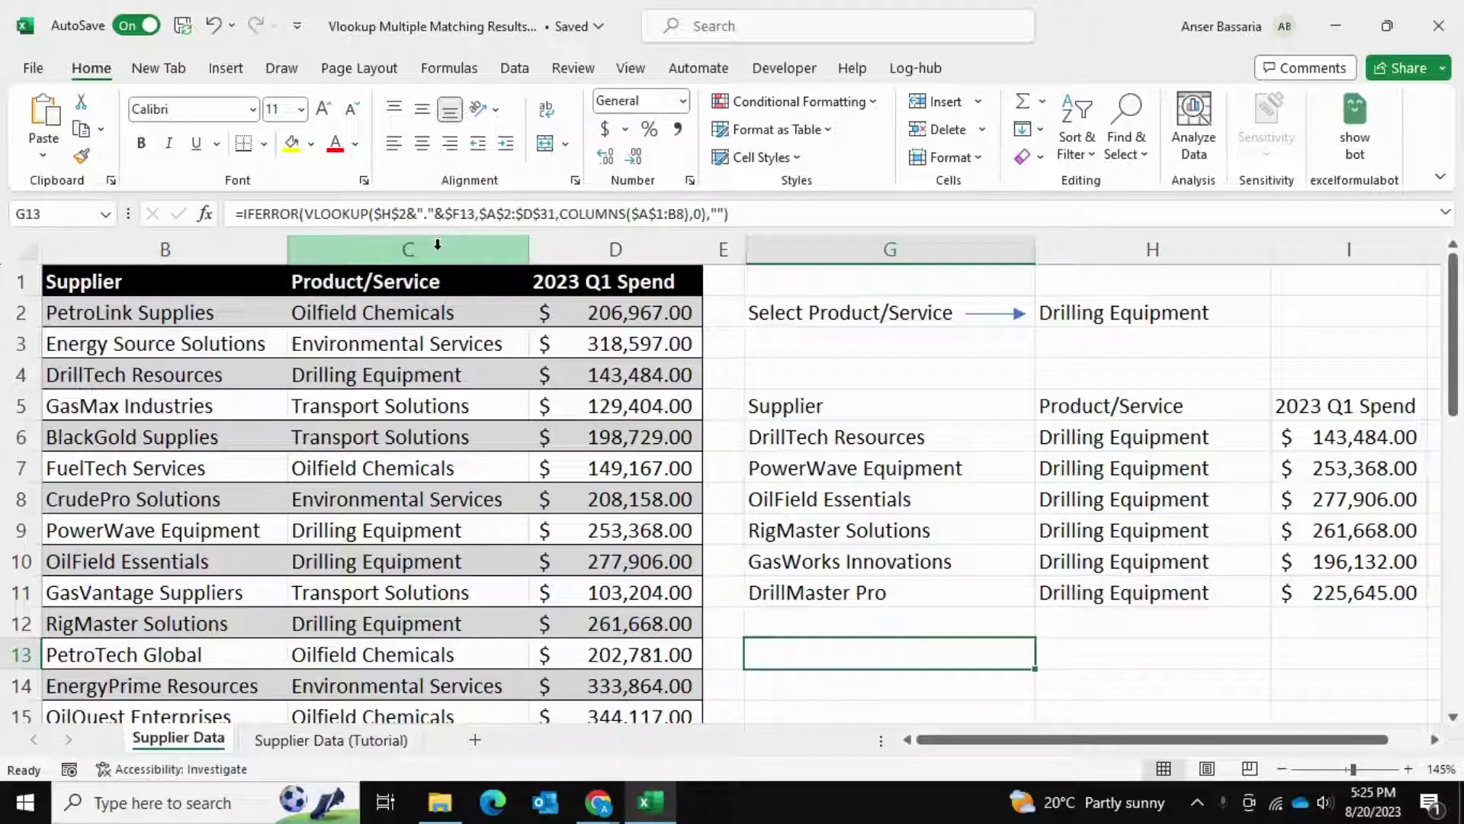
Step: Examine the Supplier and Product/Service columns of the source table, including repeated product entries
drag(235, 323, 267, 670)
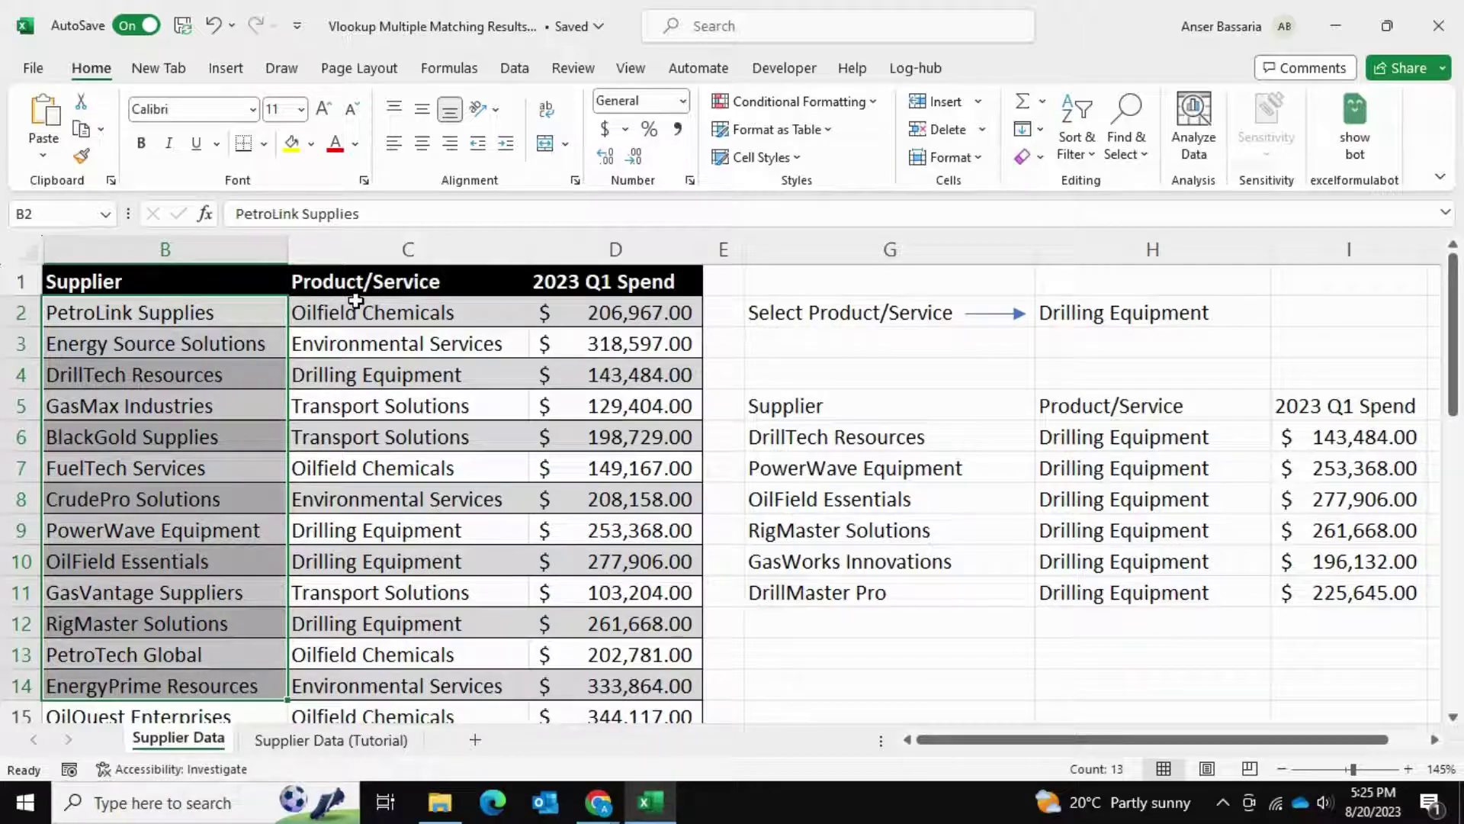
drag(357, 308, 369, 563)
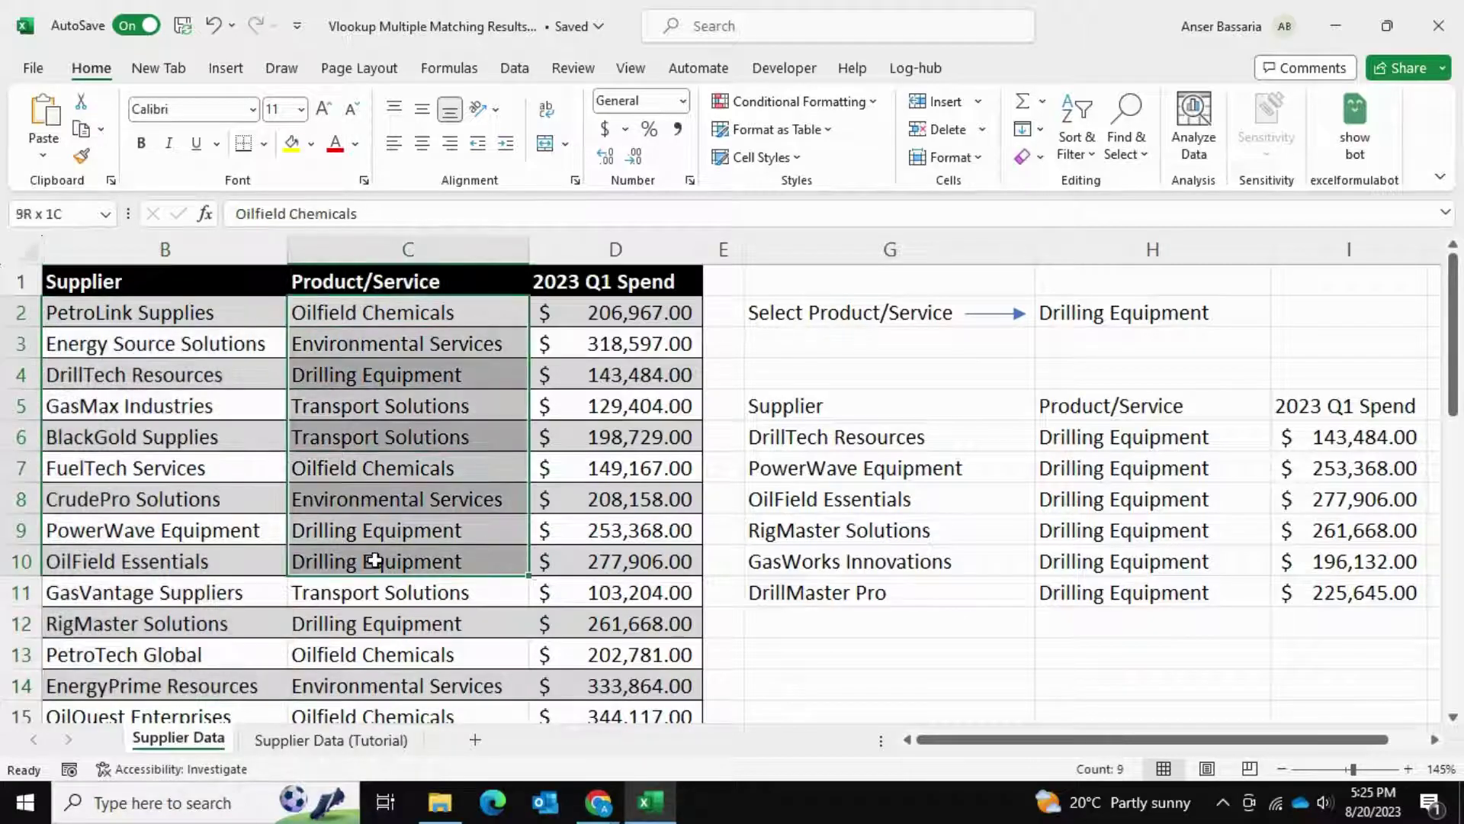
click(473, 365)
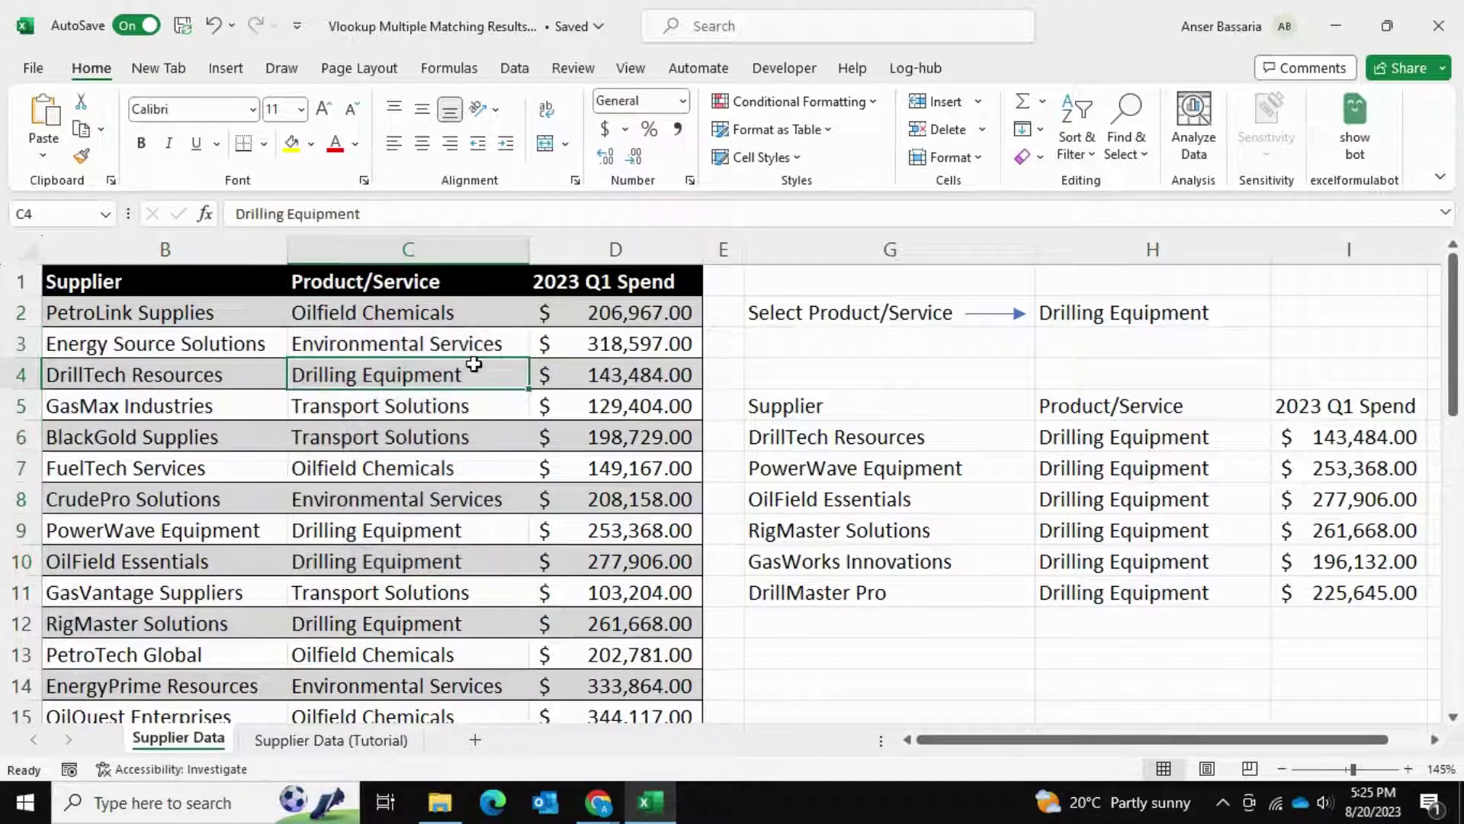
click(314, 311)
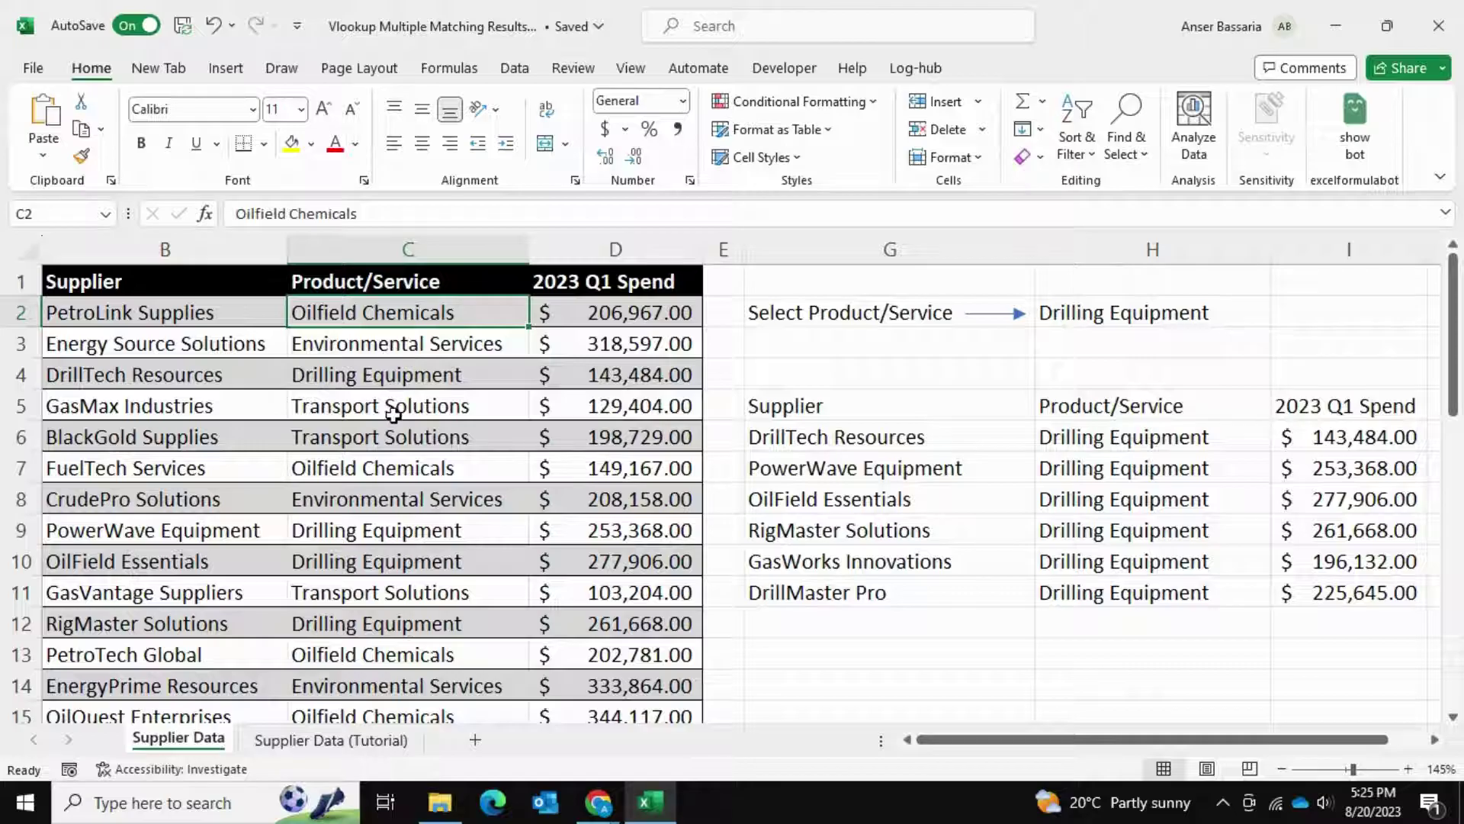
click(374, 460)
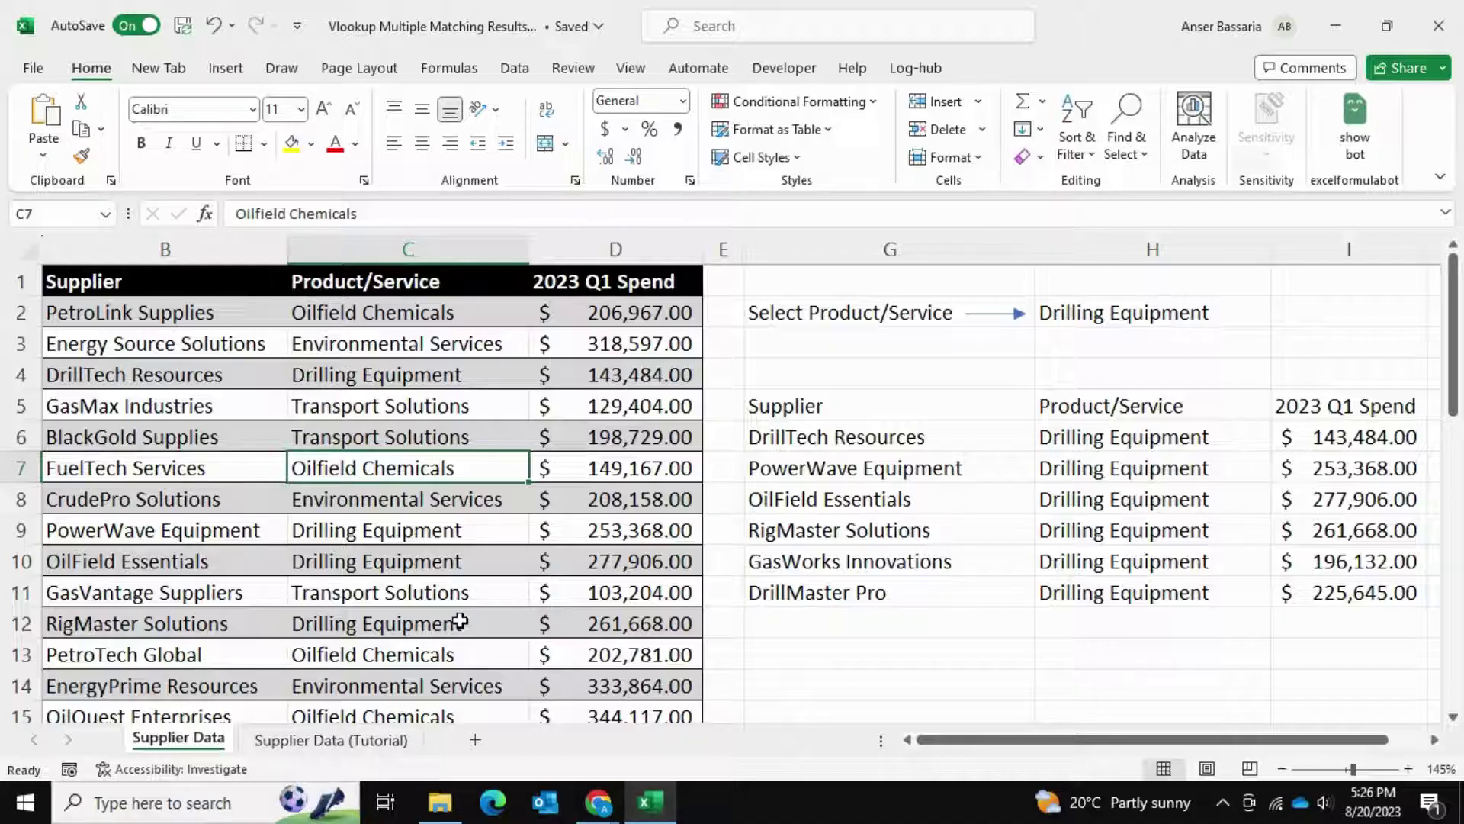
Step: Choose Oilfield Chemicals as the product/service in H2 and review the supplier results listed below it
click(1144, 313)
click(1281, 318)
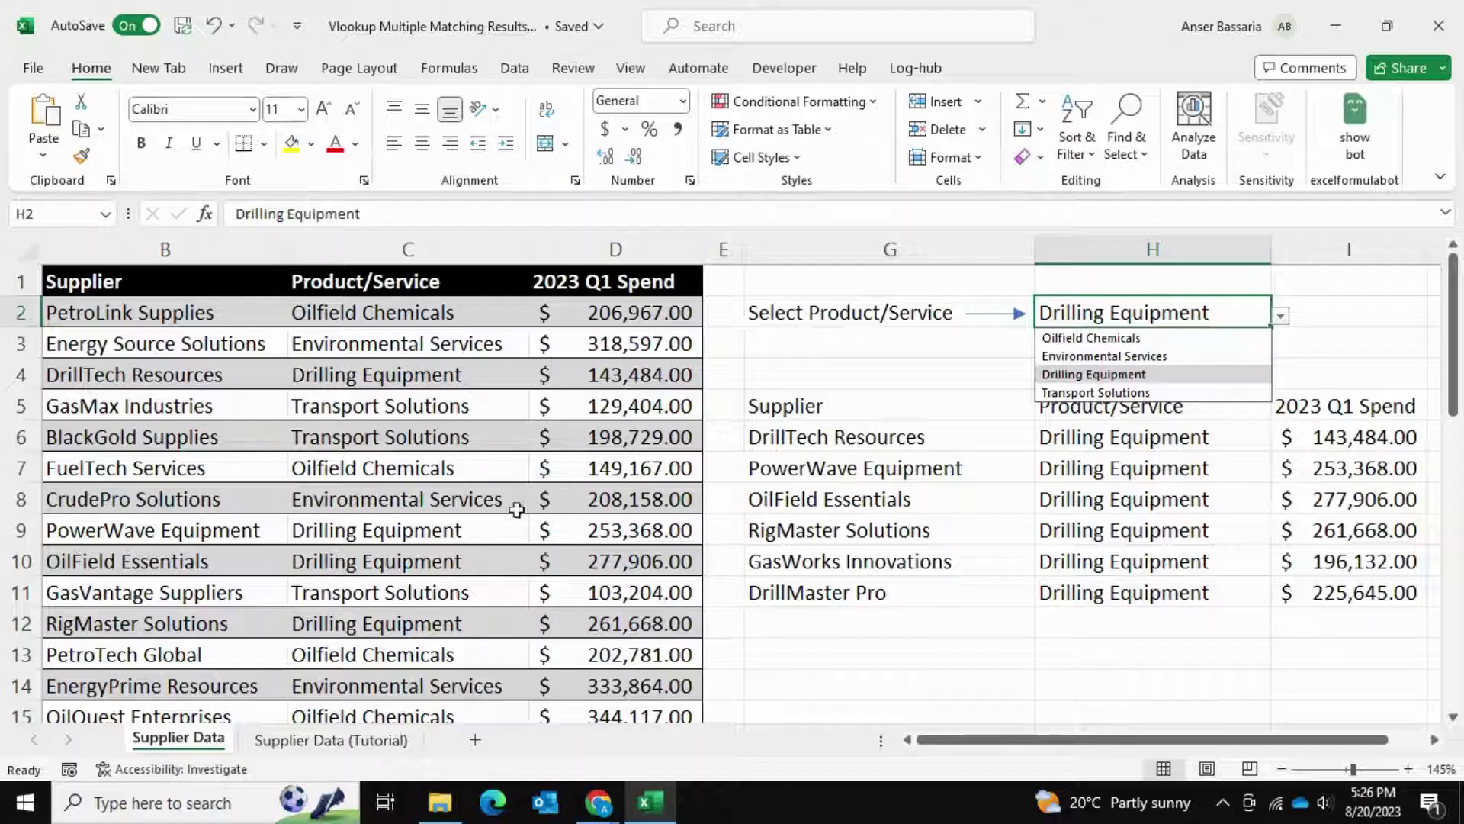
click(1095, 337)
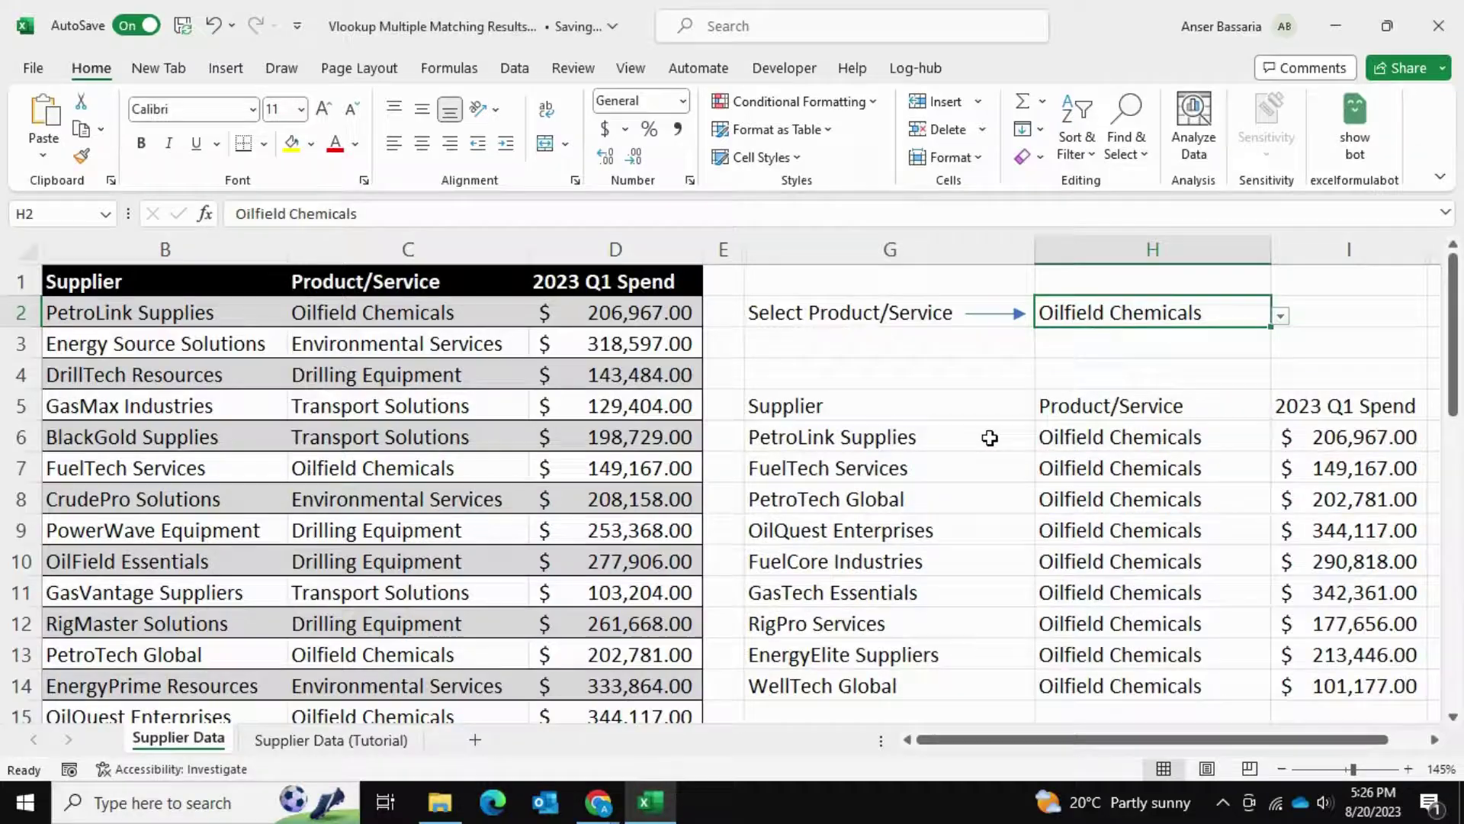
scroll(989, 438, down, 1)
scroll(989, 438, up, 1)
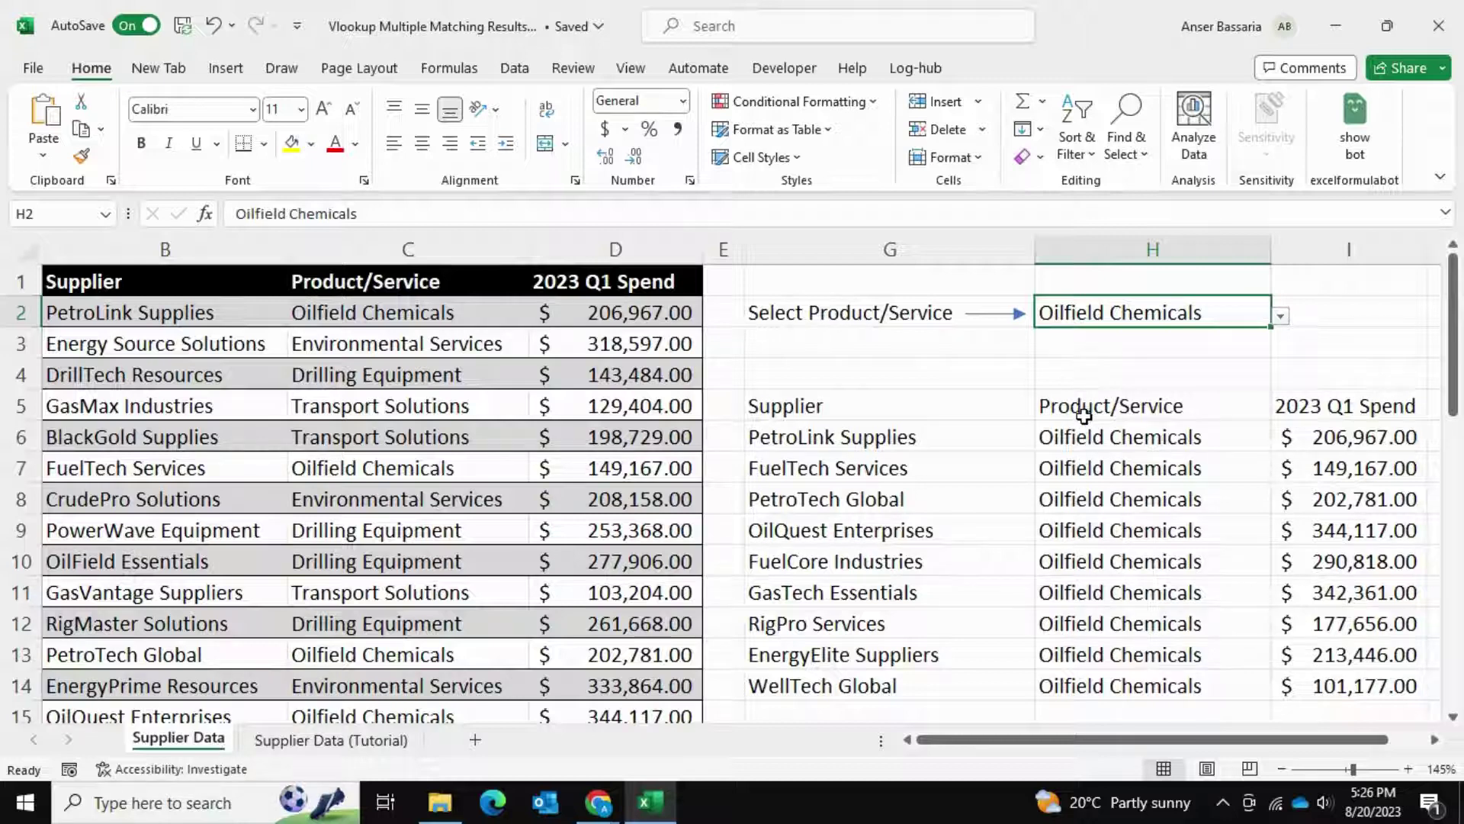
scroll(1135, 532, right, 2)
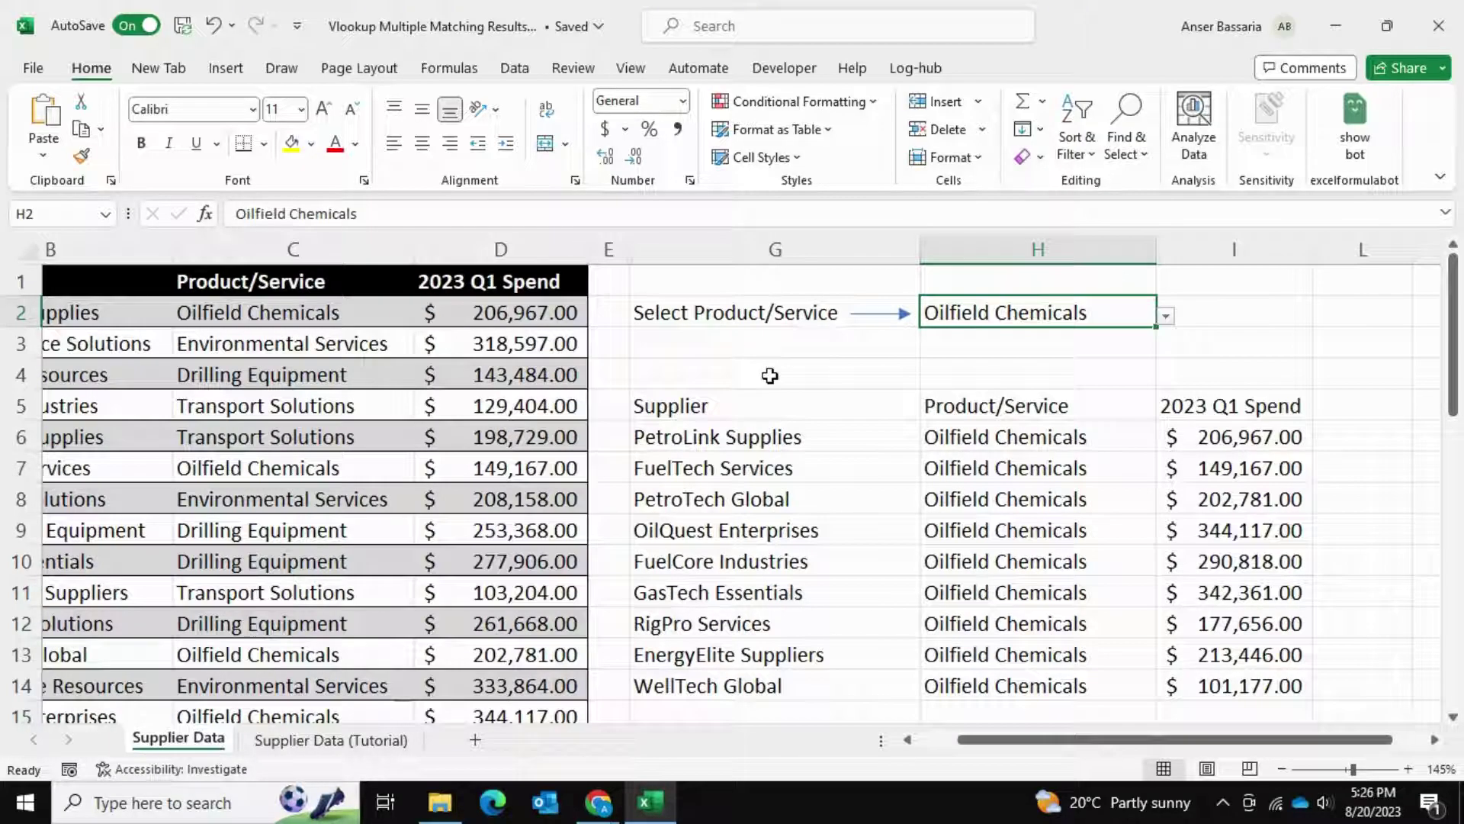
scroll(771, 376, left, 1)
Step: On the Supplier Data (Tutorial) sheet, insert a blank column before Supplier and enter the heading "helper" in A1
key(ctrl+Page_Down)
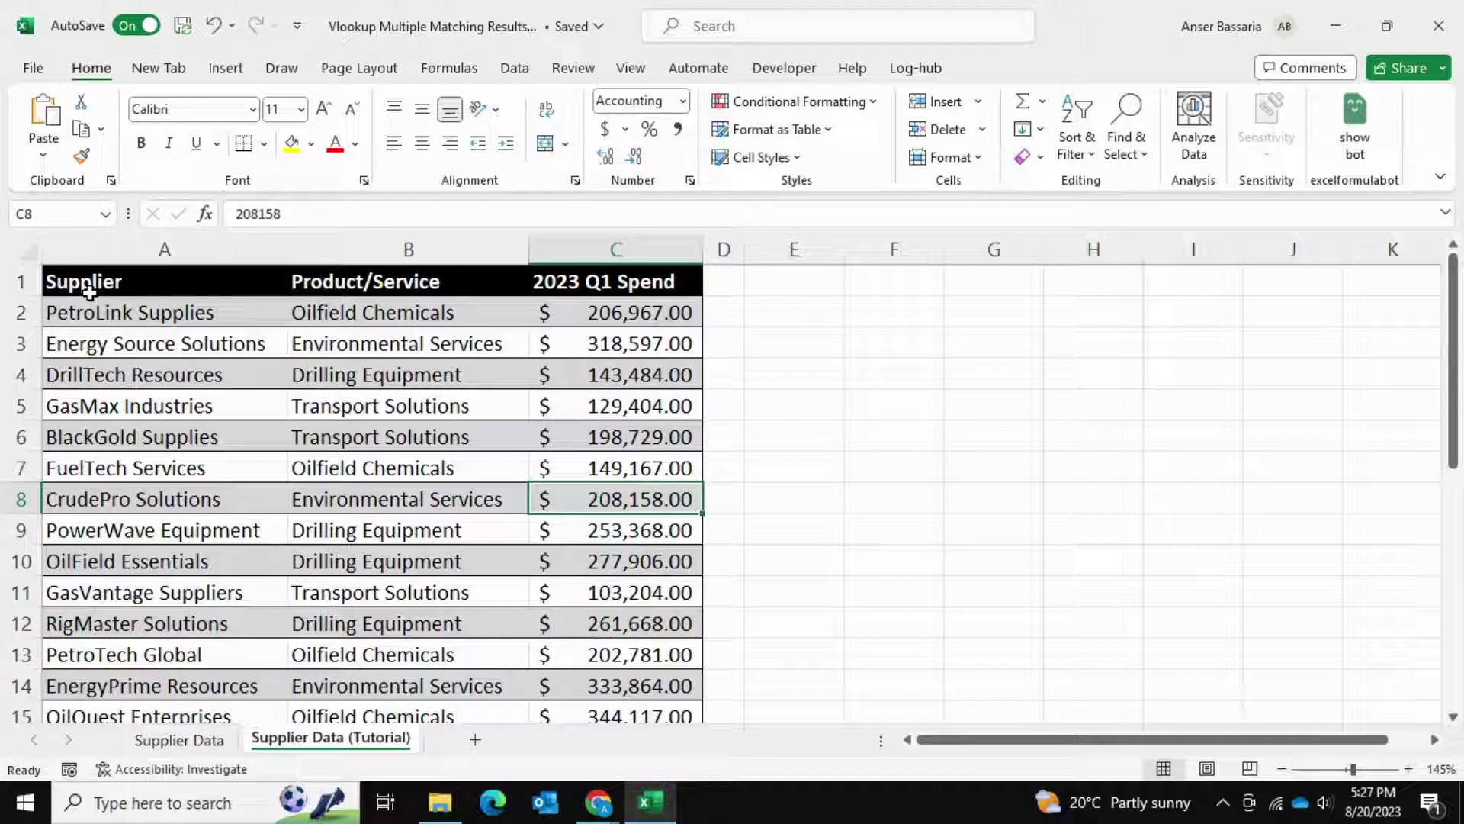
click(98, 248)
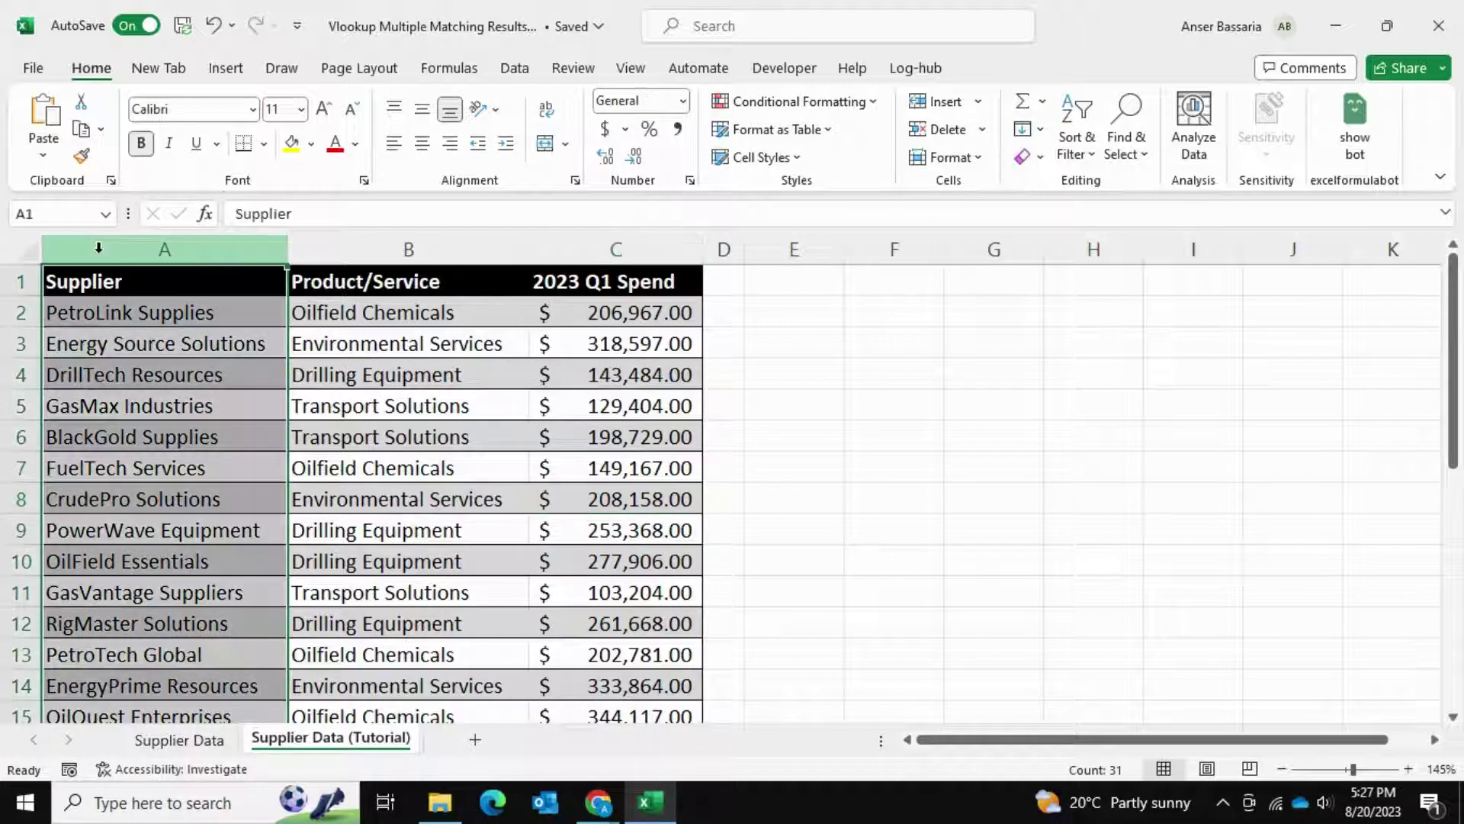
click(944, 105)
click(118, 307)
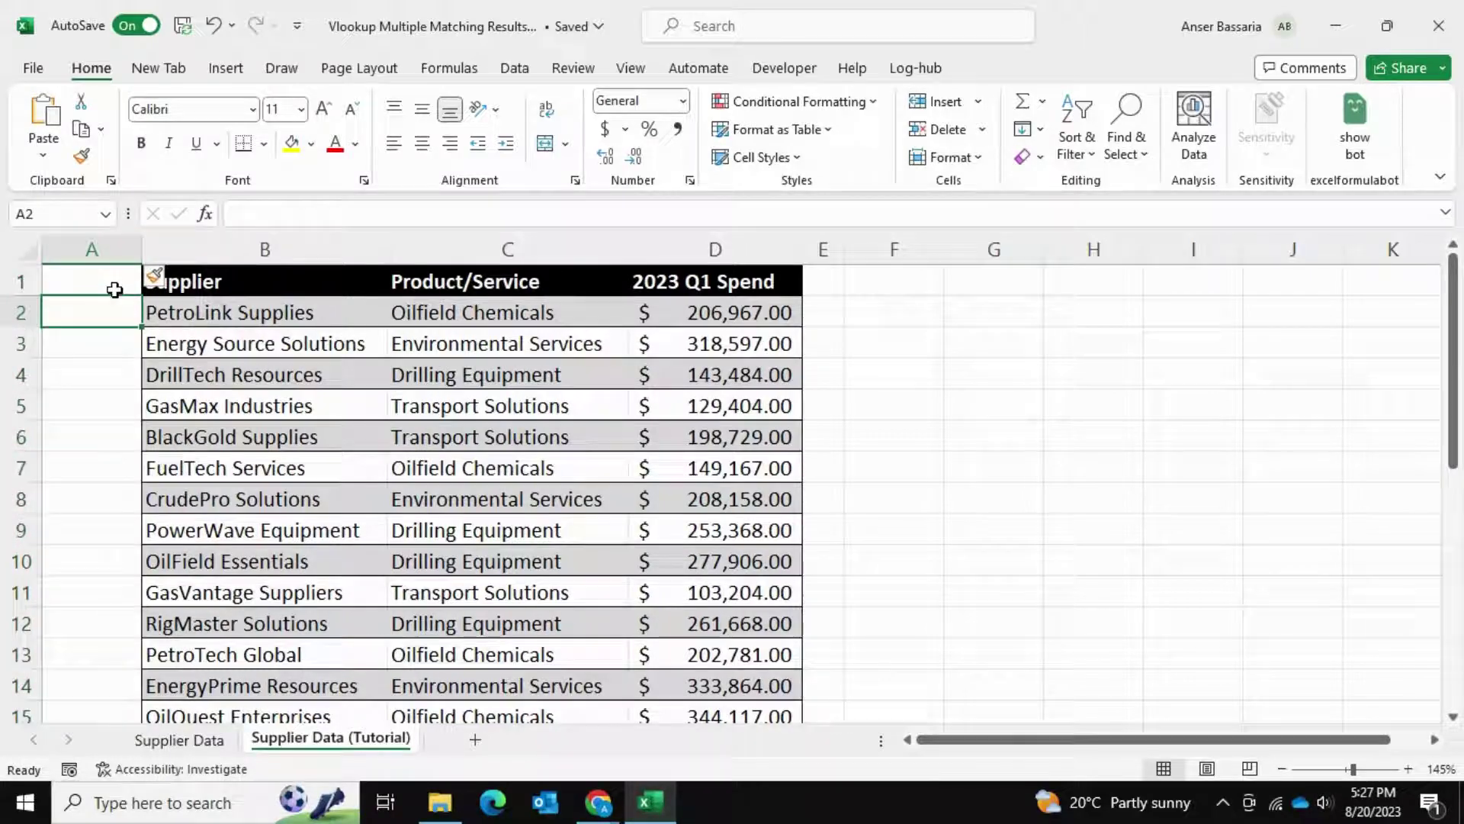
click(115, 284)
text(he)
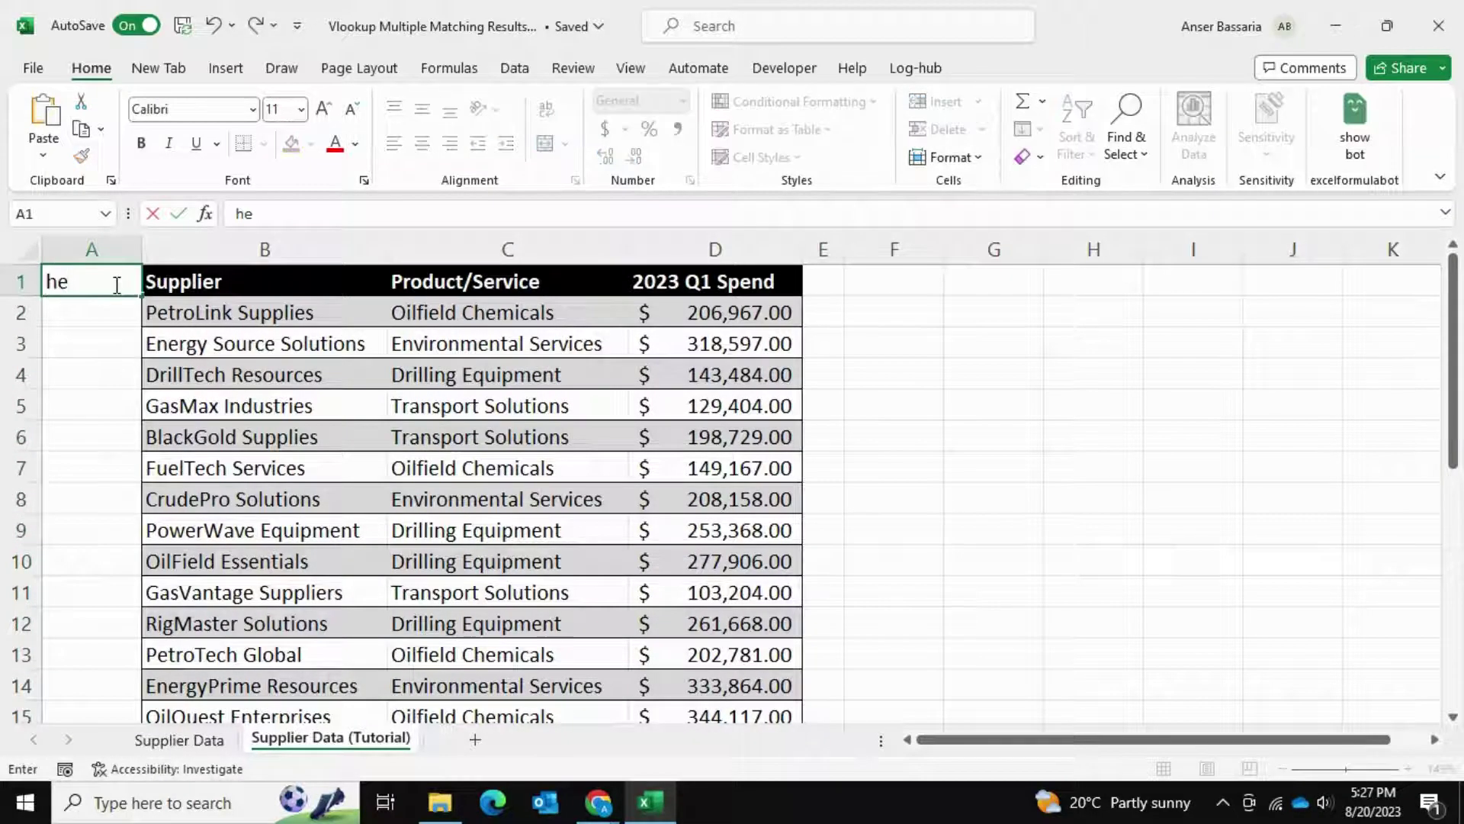
text(lper)
key(Return)
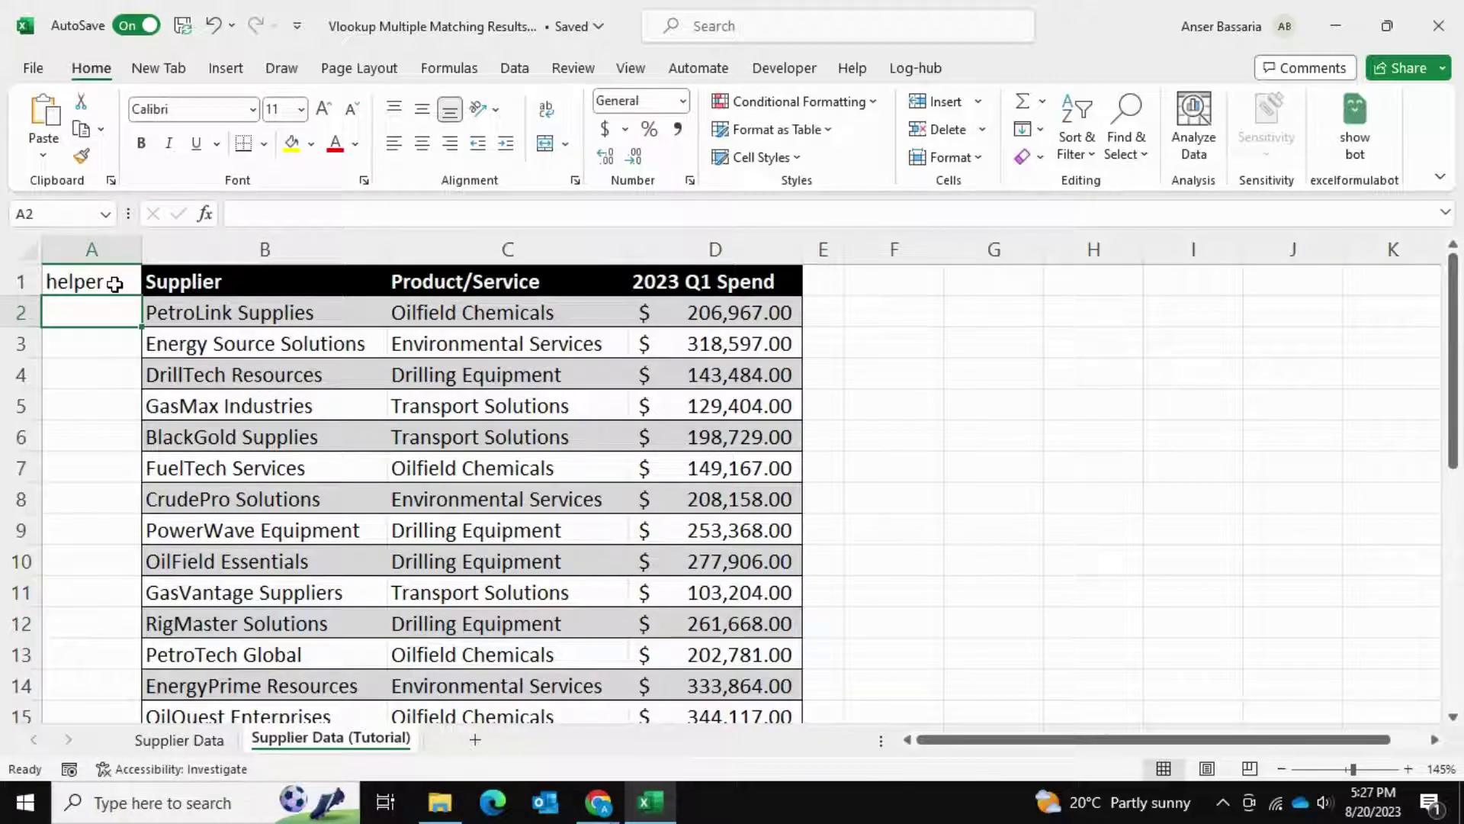
Step: Enter the formula =C2&"."&COUNTIF($C$2:C2,C2) in A2 to number each product/service occurrence
text(=)
click(494, 314)
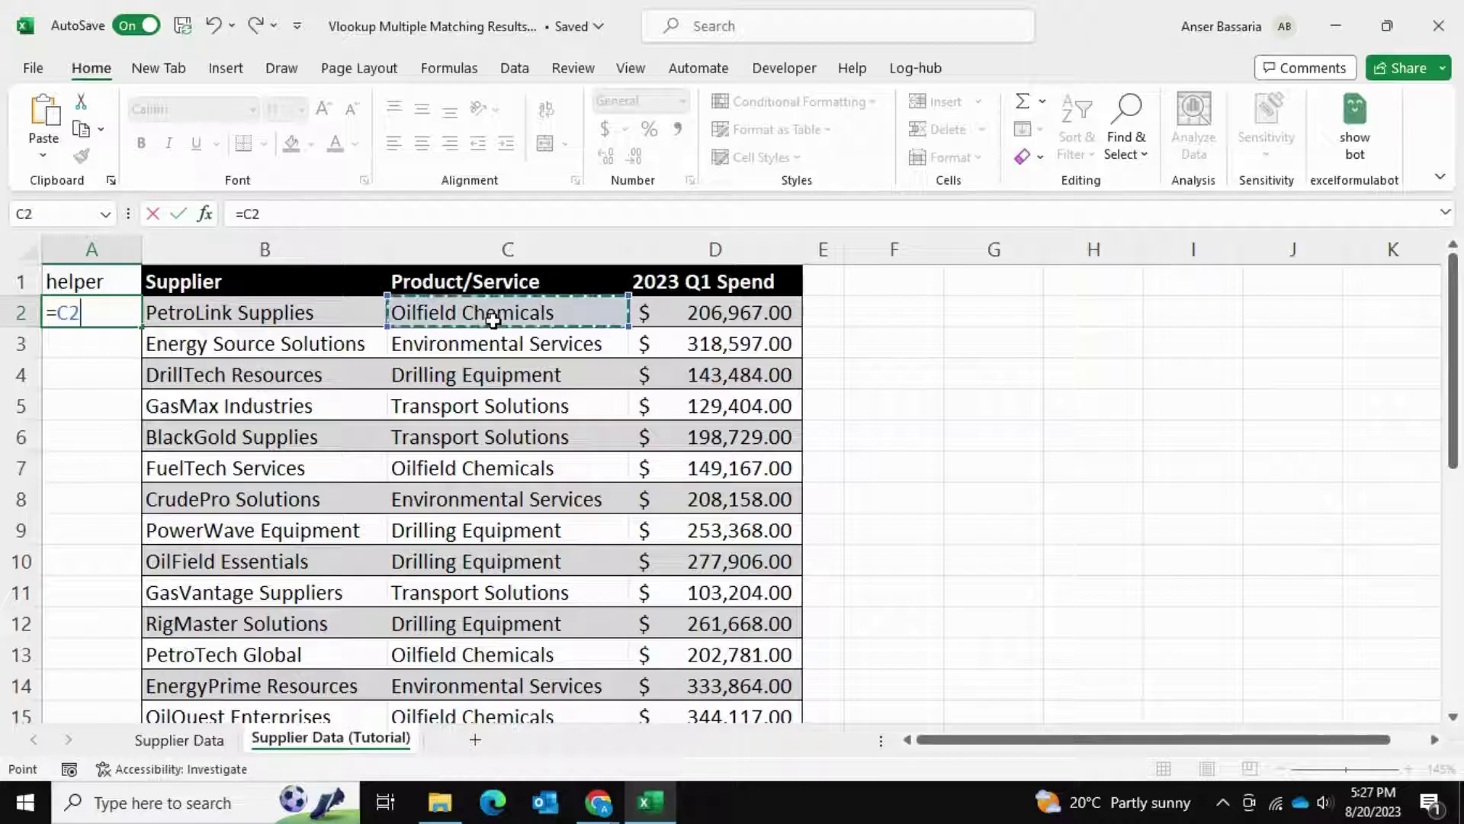
text(&)
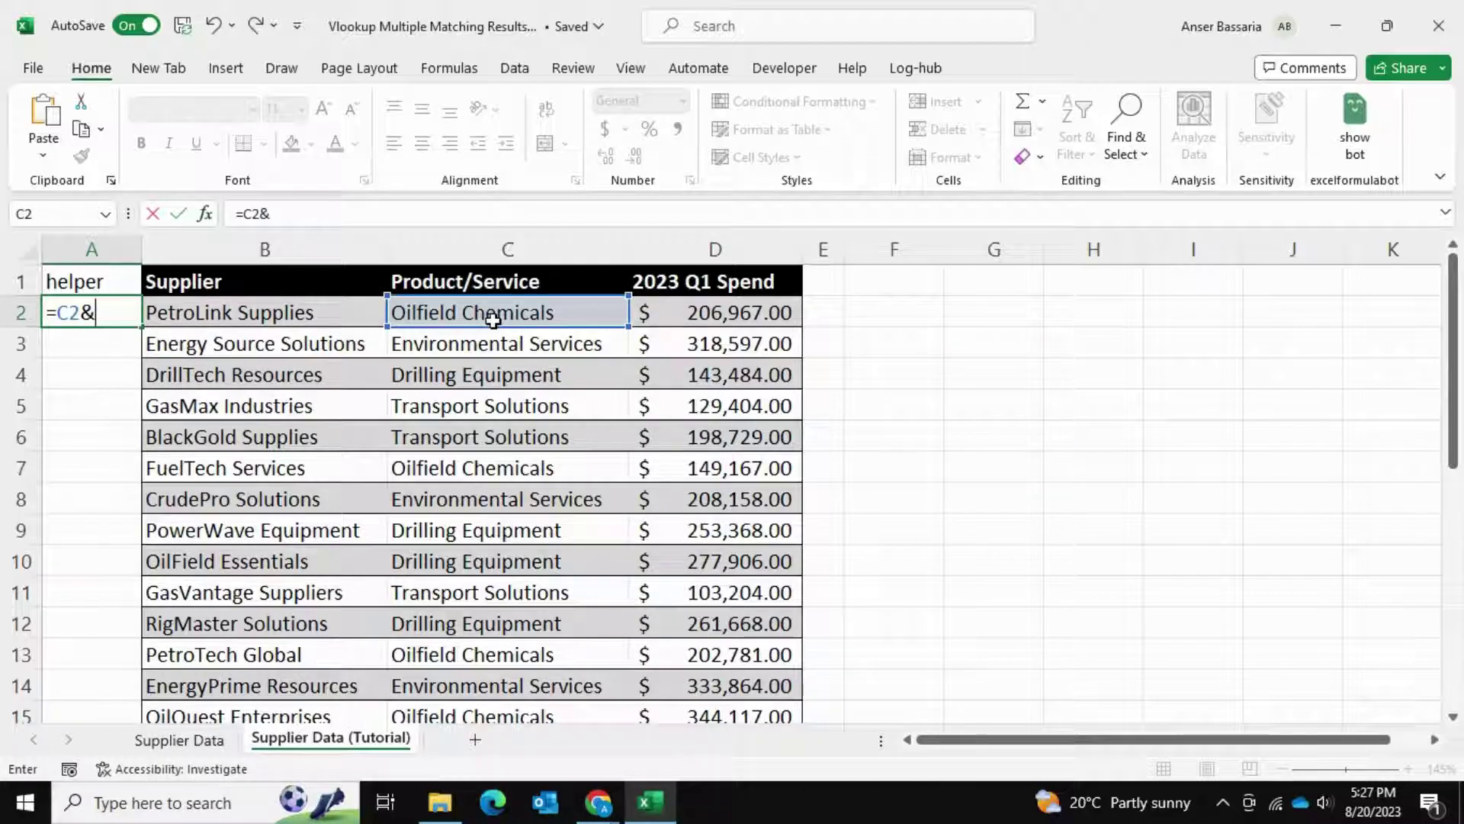
text("."&countif)
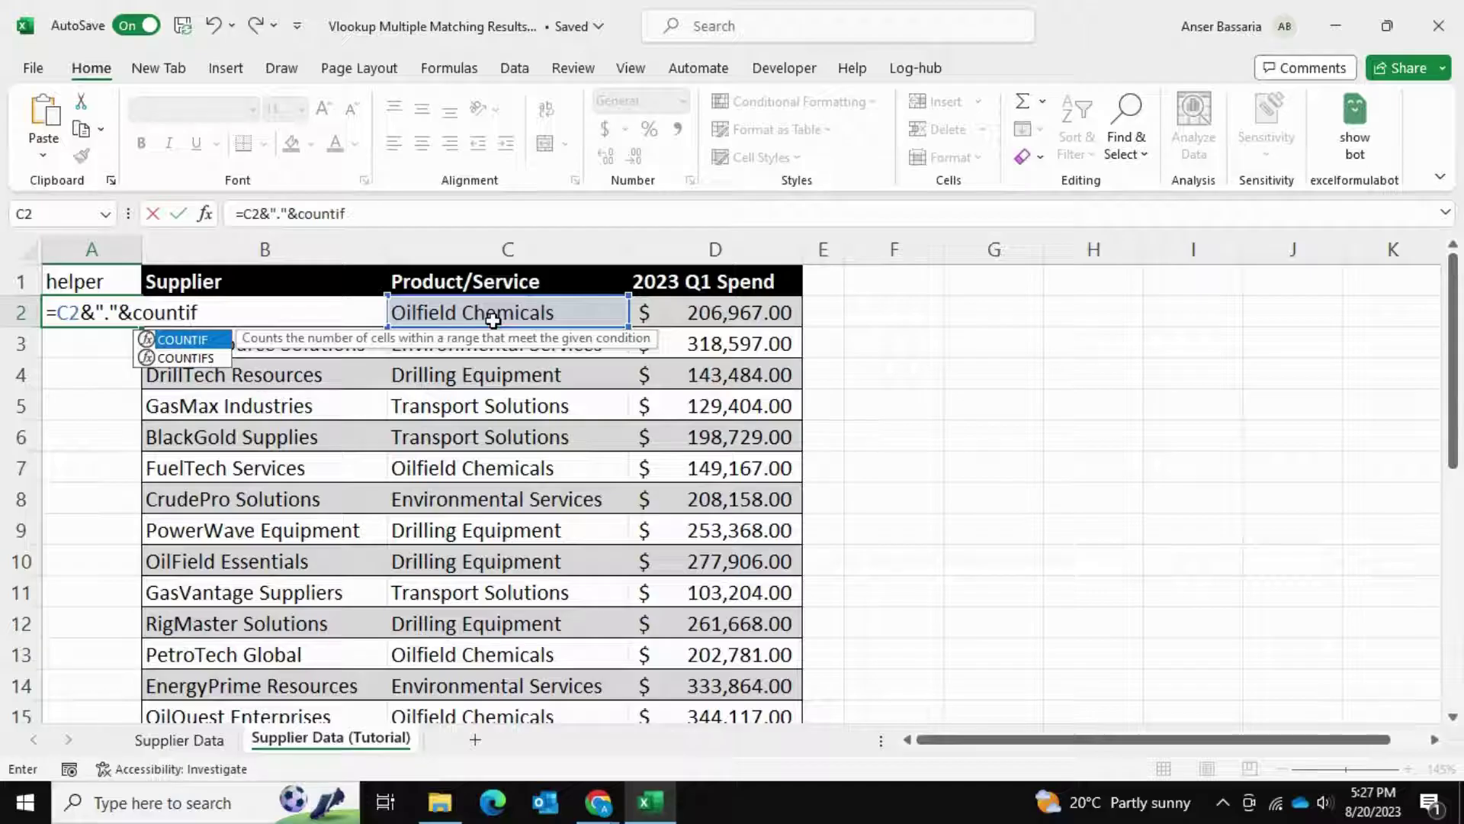
text(()
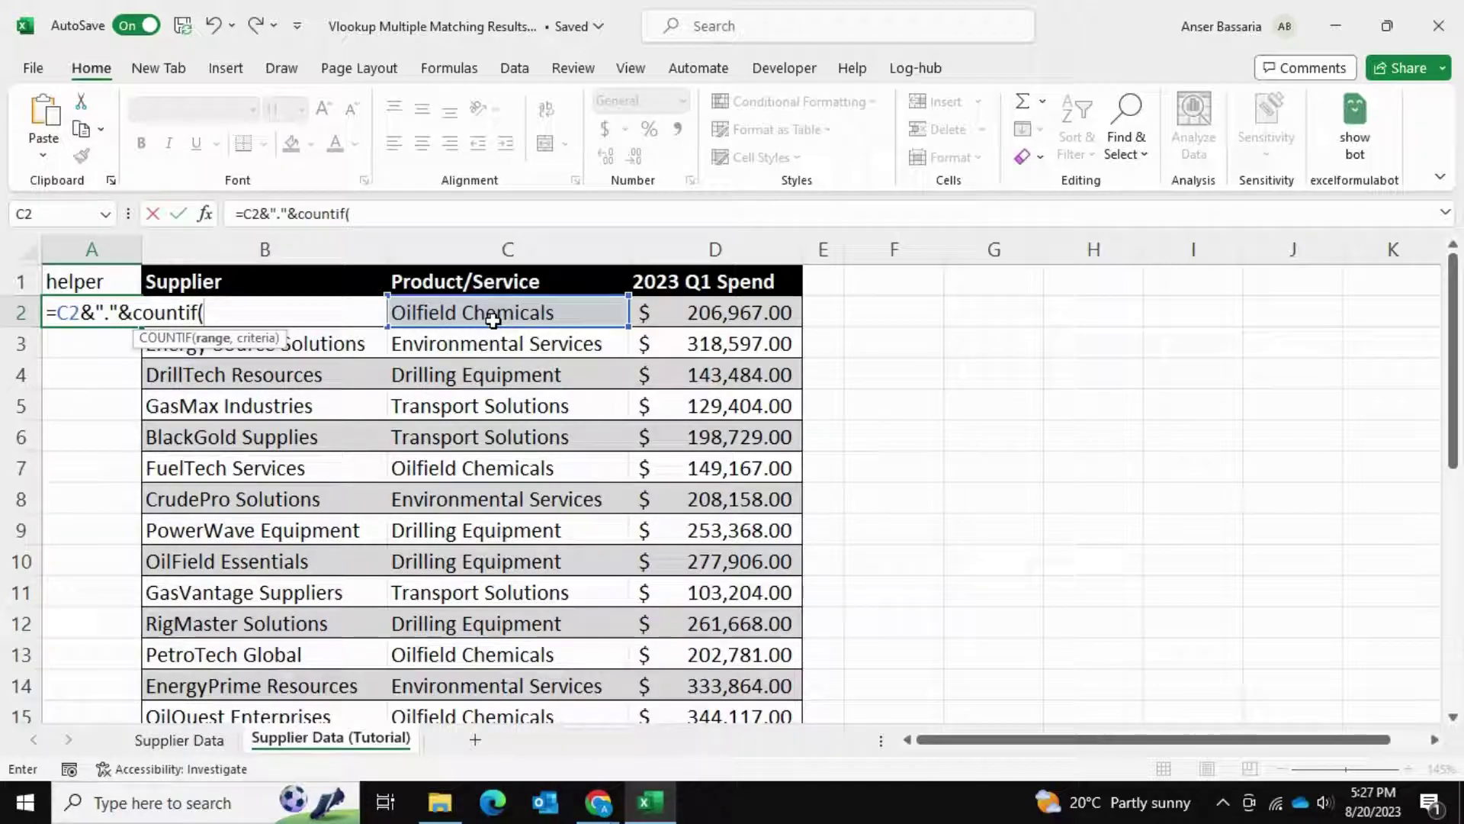
click(493, 320)
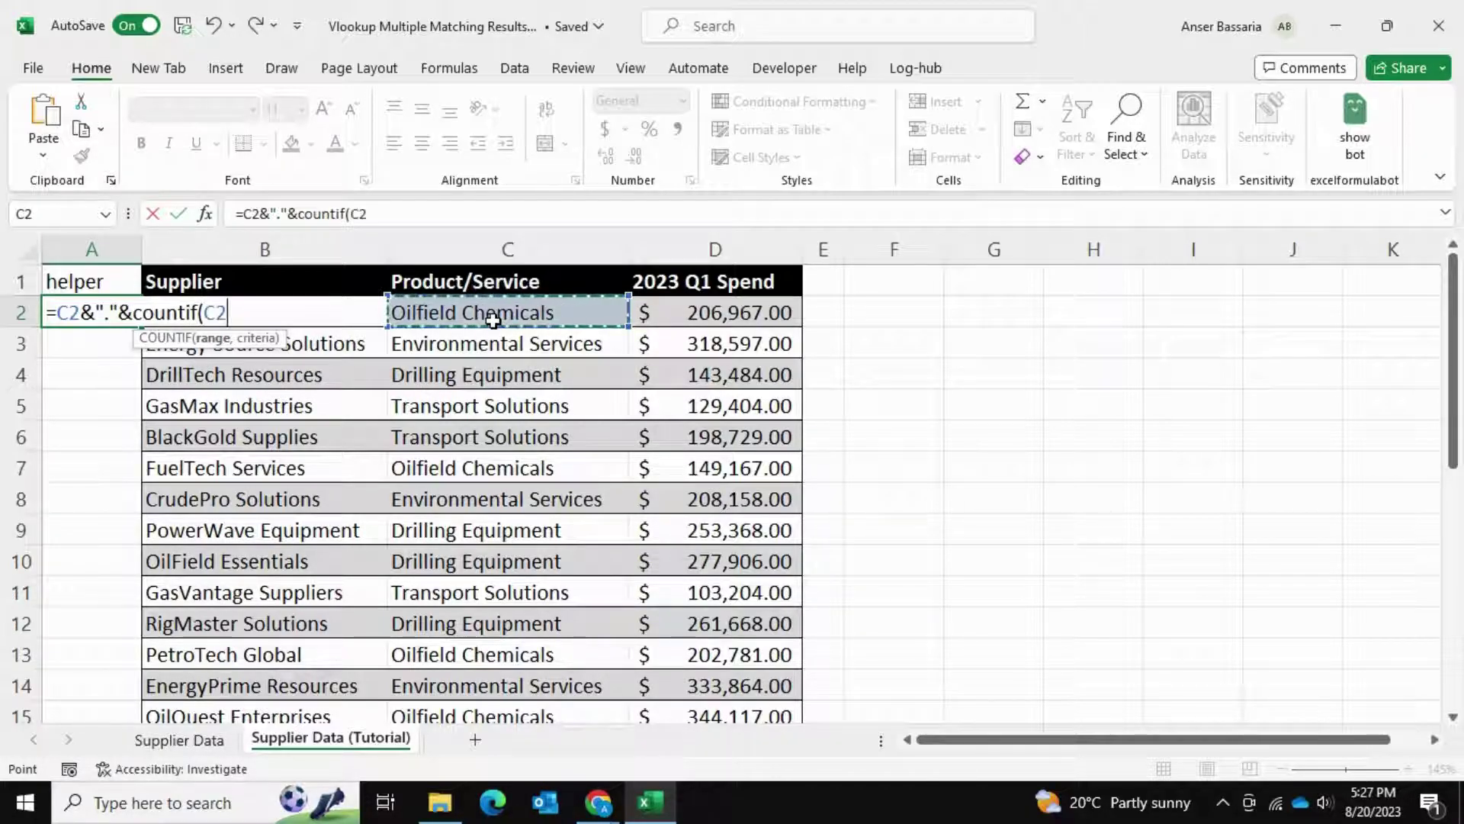
key(F8)
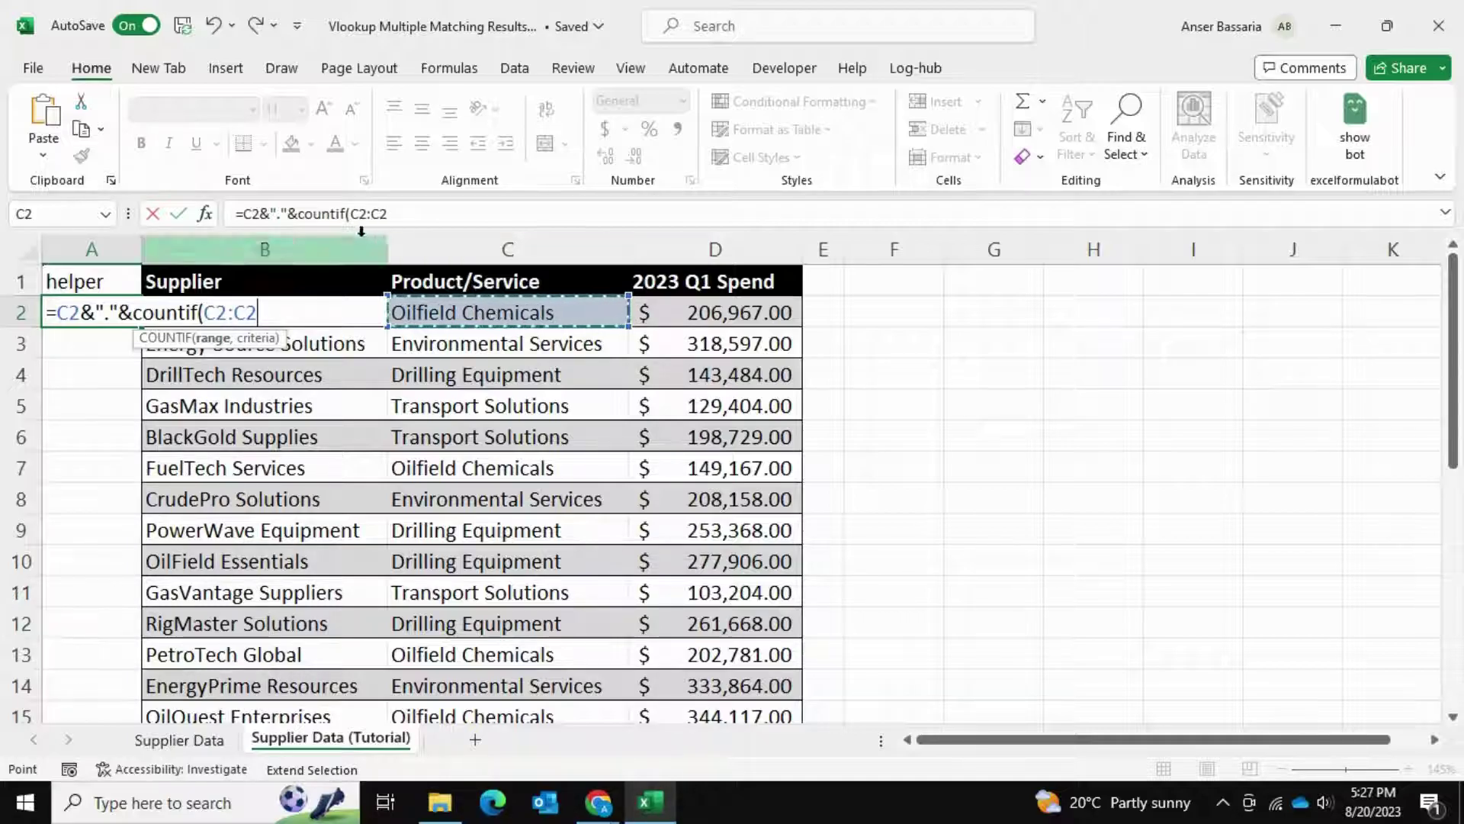
click(367, 213)
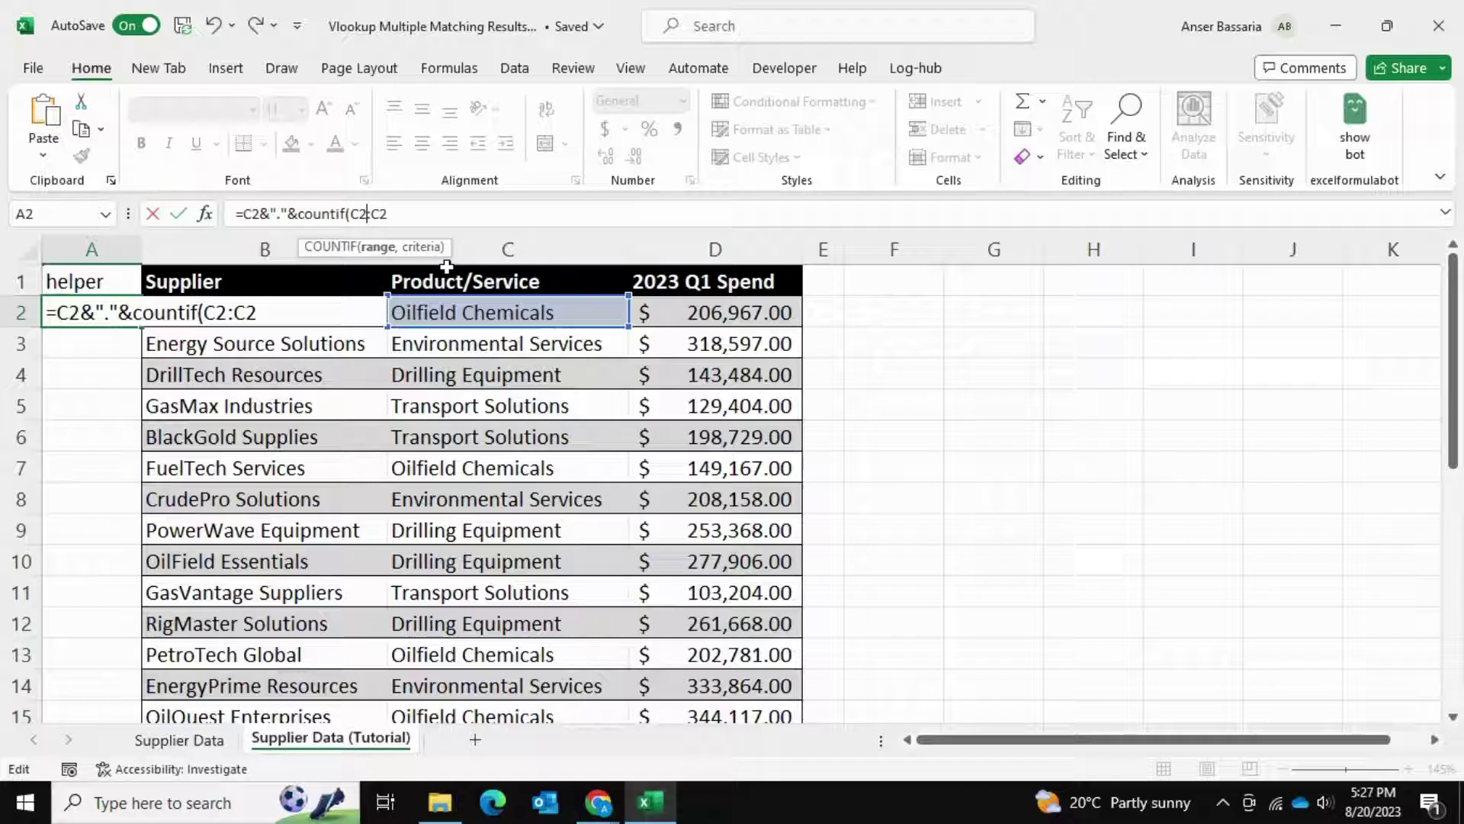
key(shift+Left)
key(shift+Left)
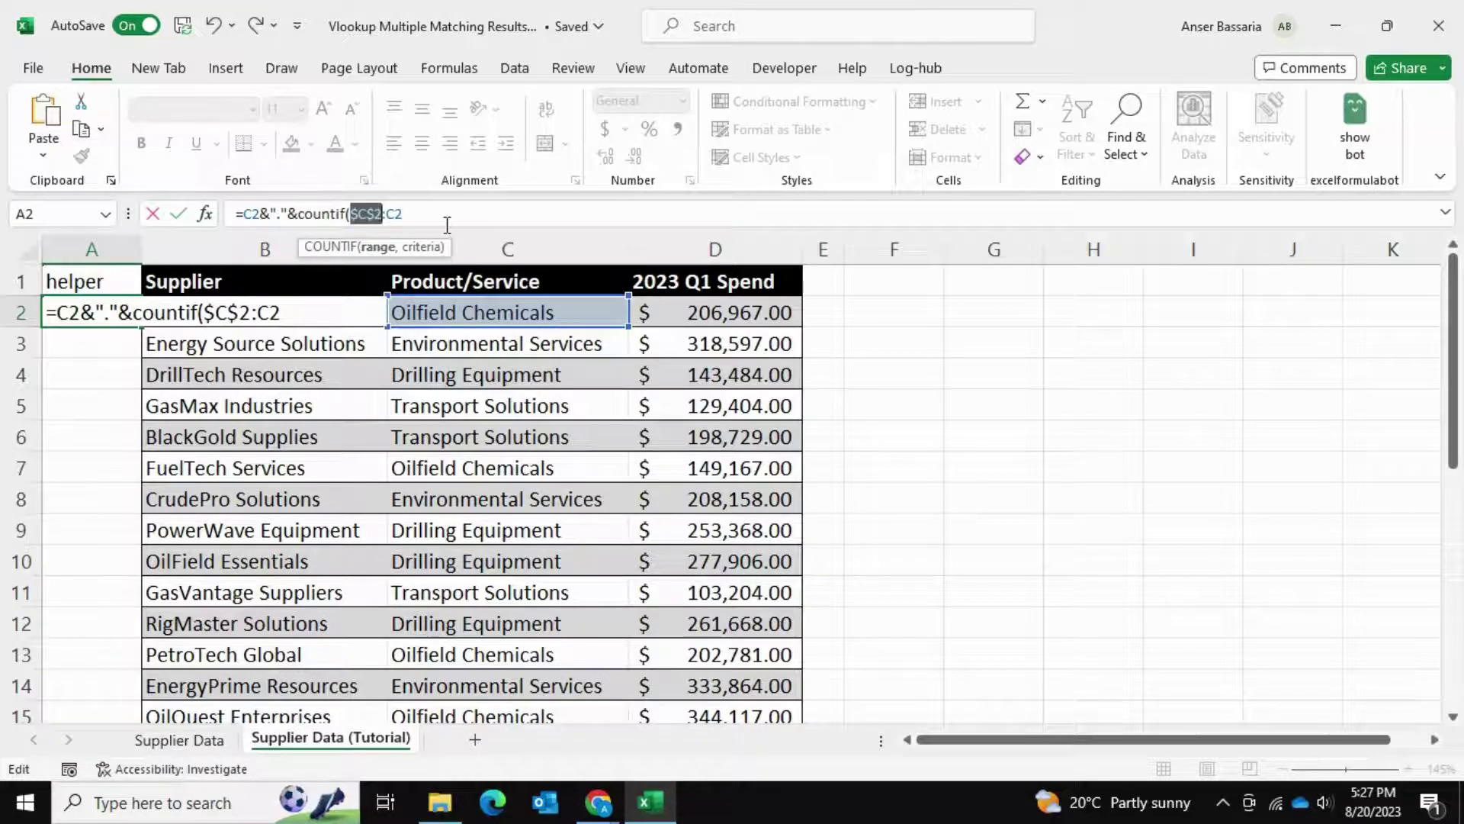
key(F4)
text(,)
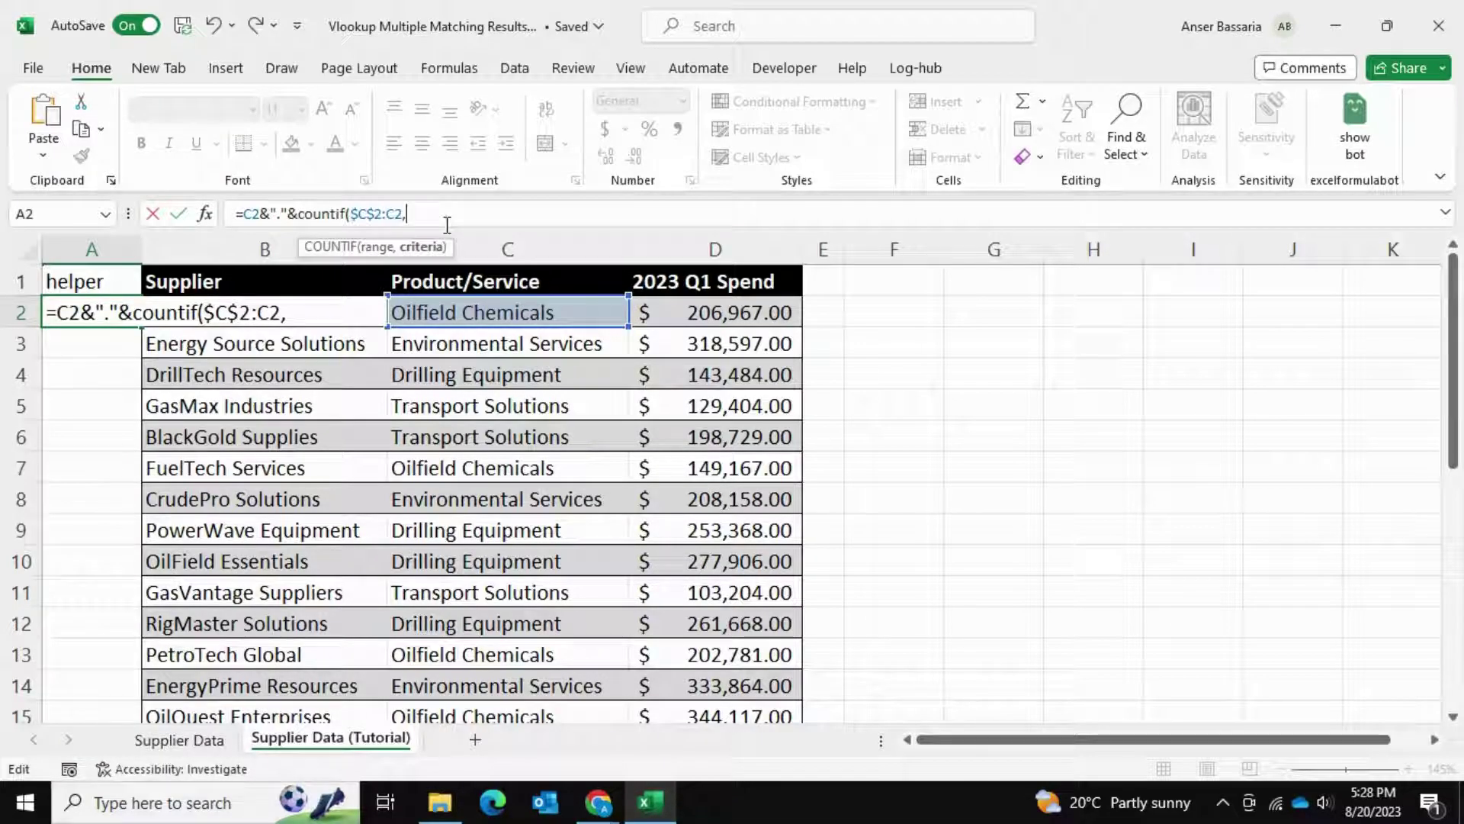
click(450, 319)
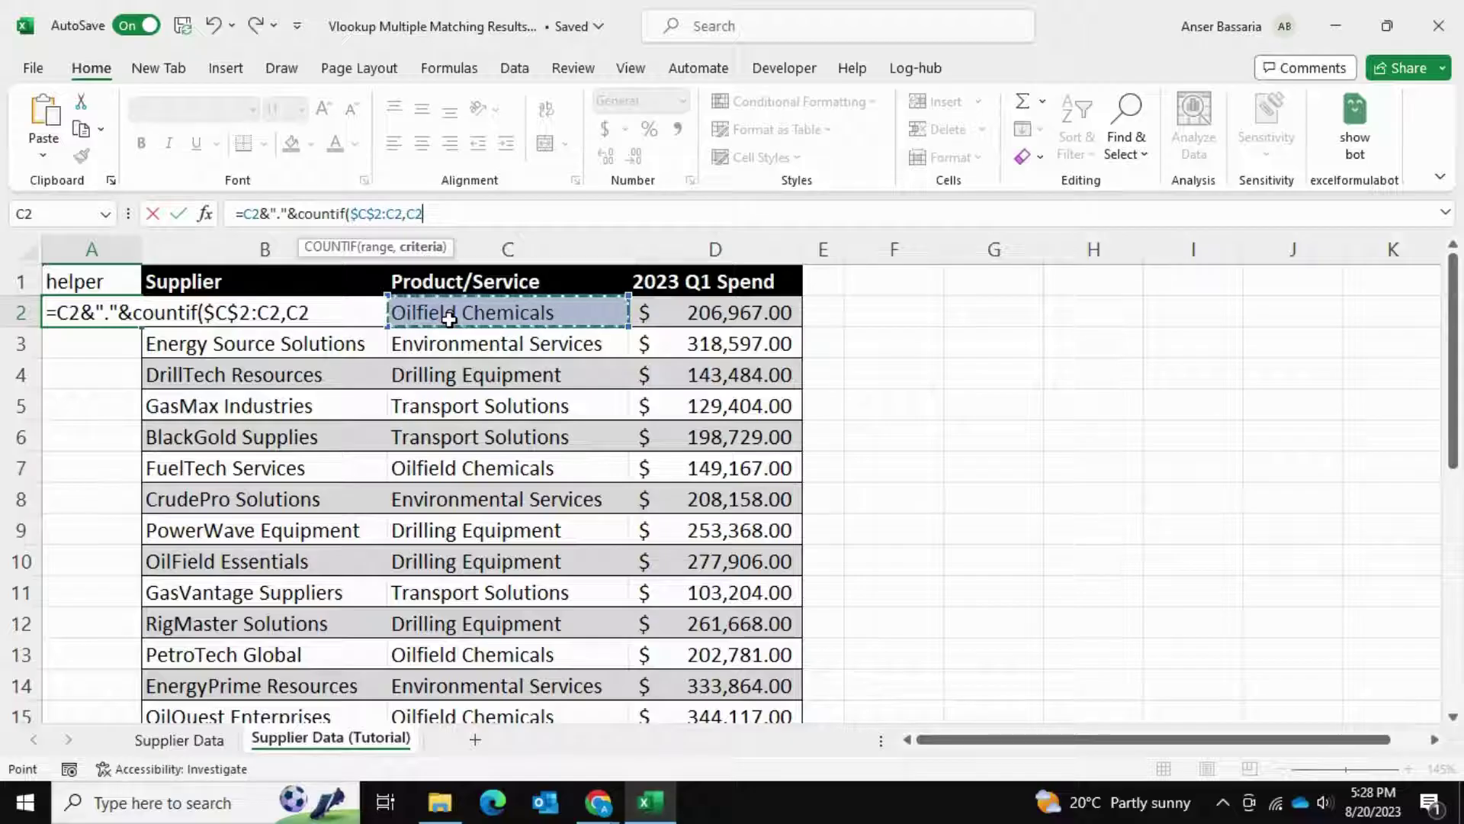
text())
key(ctrl+Return)
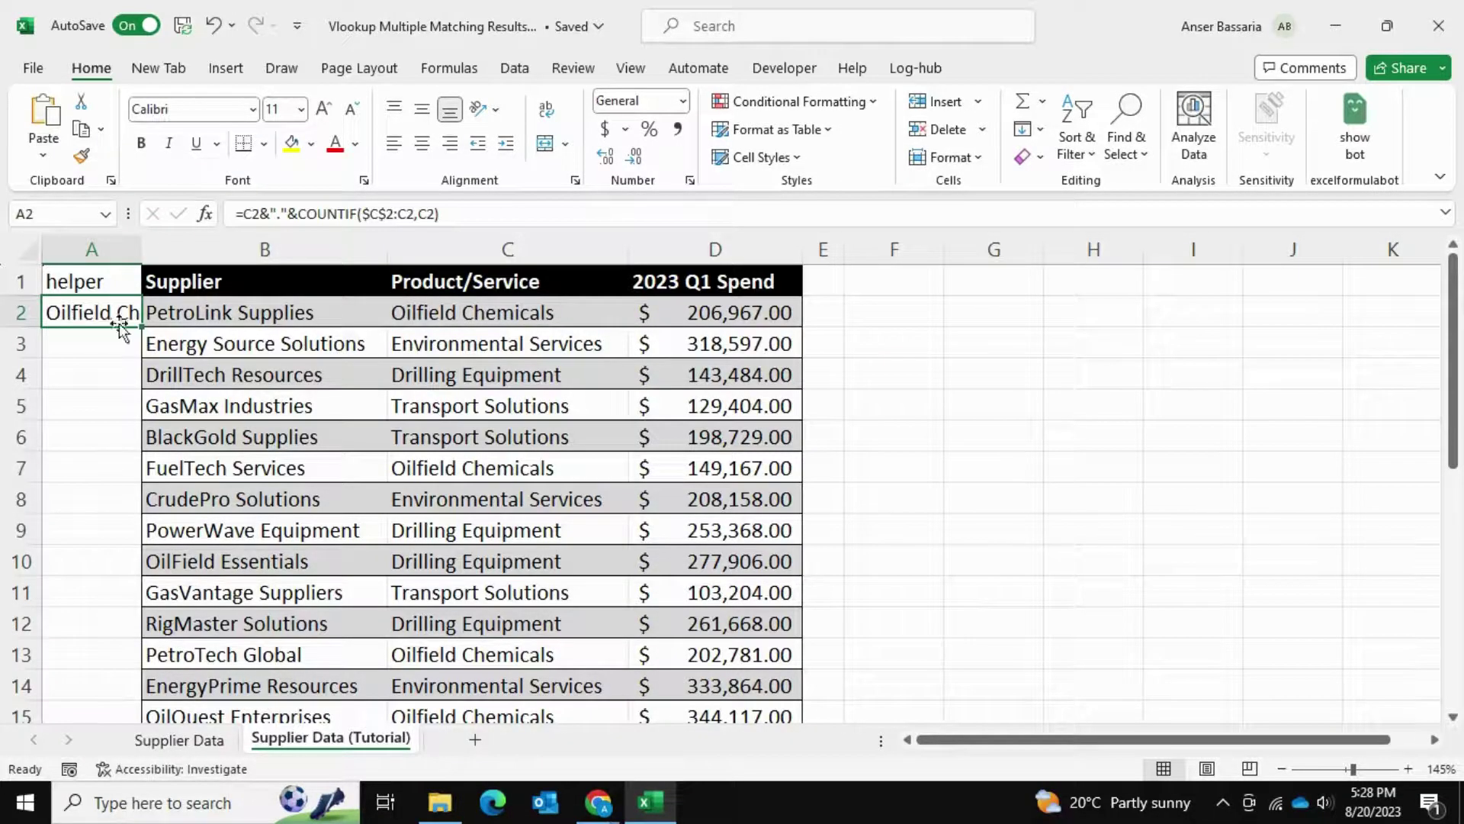
Step: Fill the A2 formula down the helper column to the last data row and autofit the column's width
double_click(142, 326)
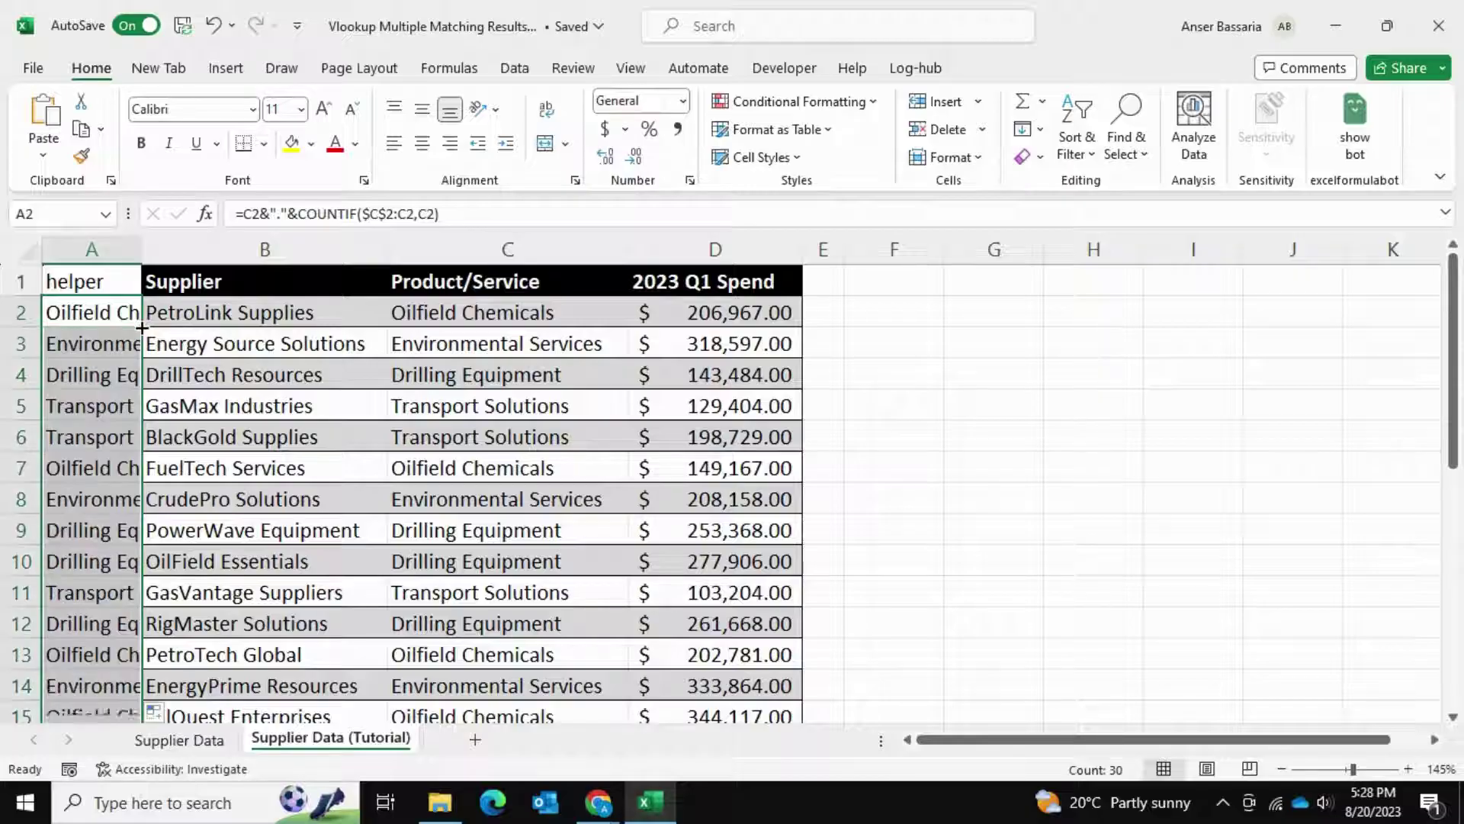
double_click(142, 248)
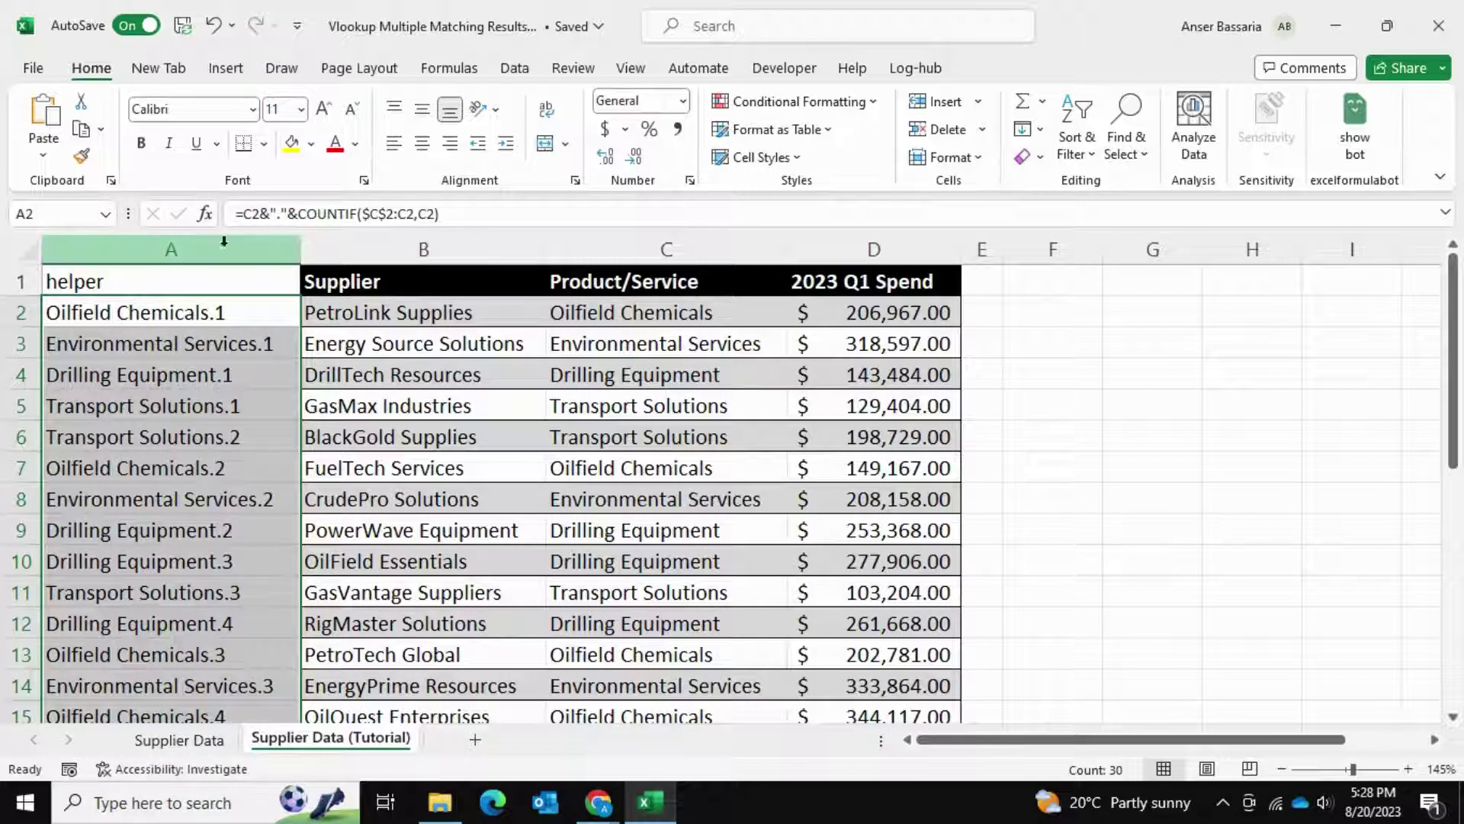
click(254, 318)
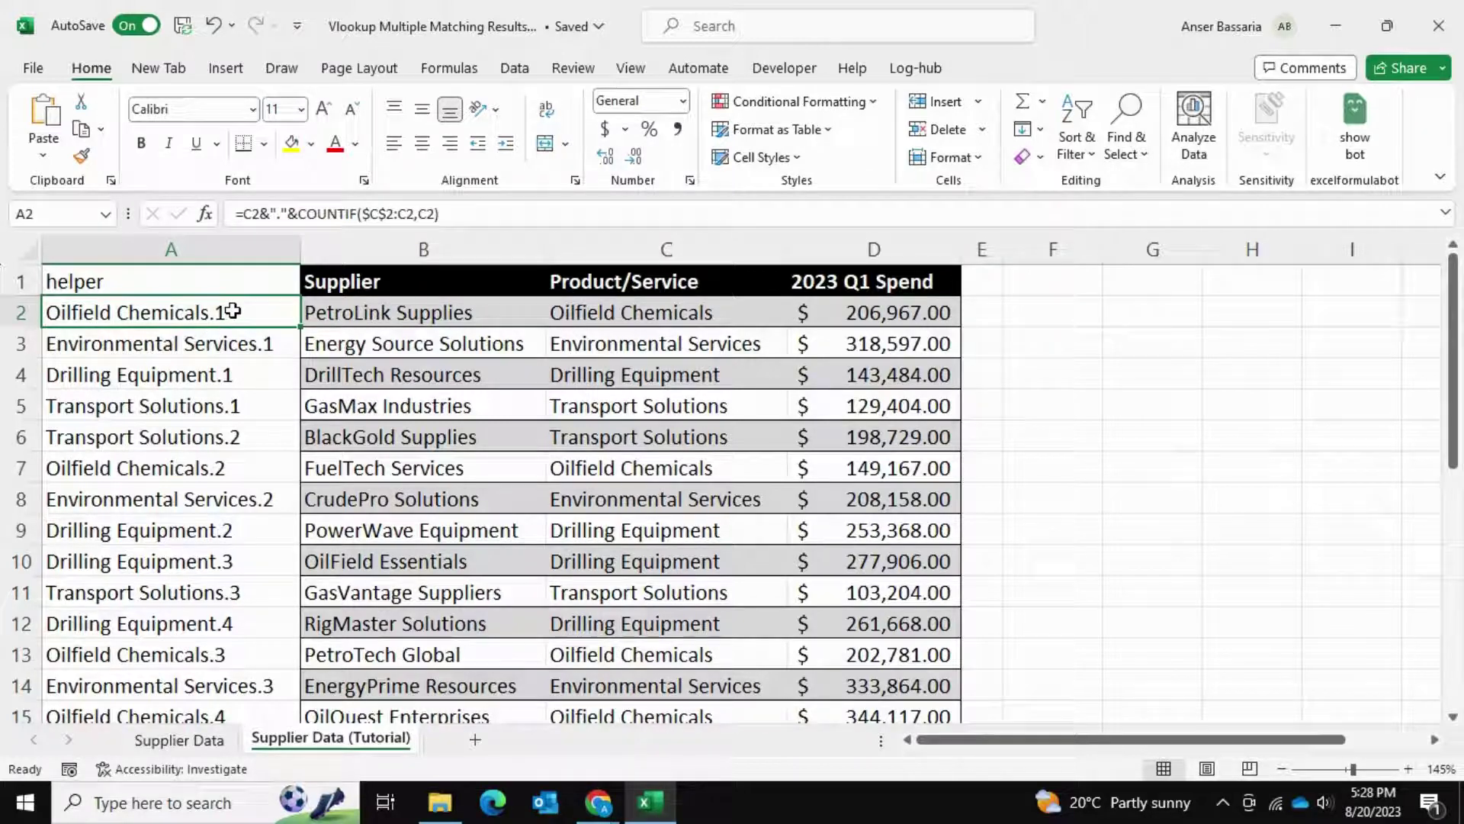
Step: Examine the numbered helper keys and their expanding COUNTIF ranges from A2 down to A13
key(Down)
key(Down)
key(Down)
key(Down)
key(Down)
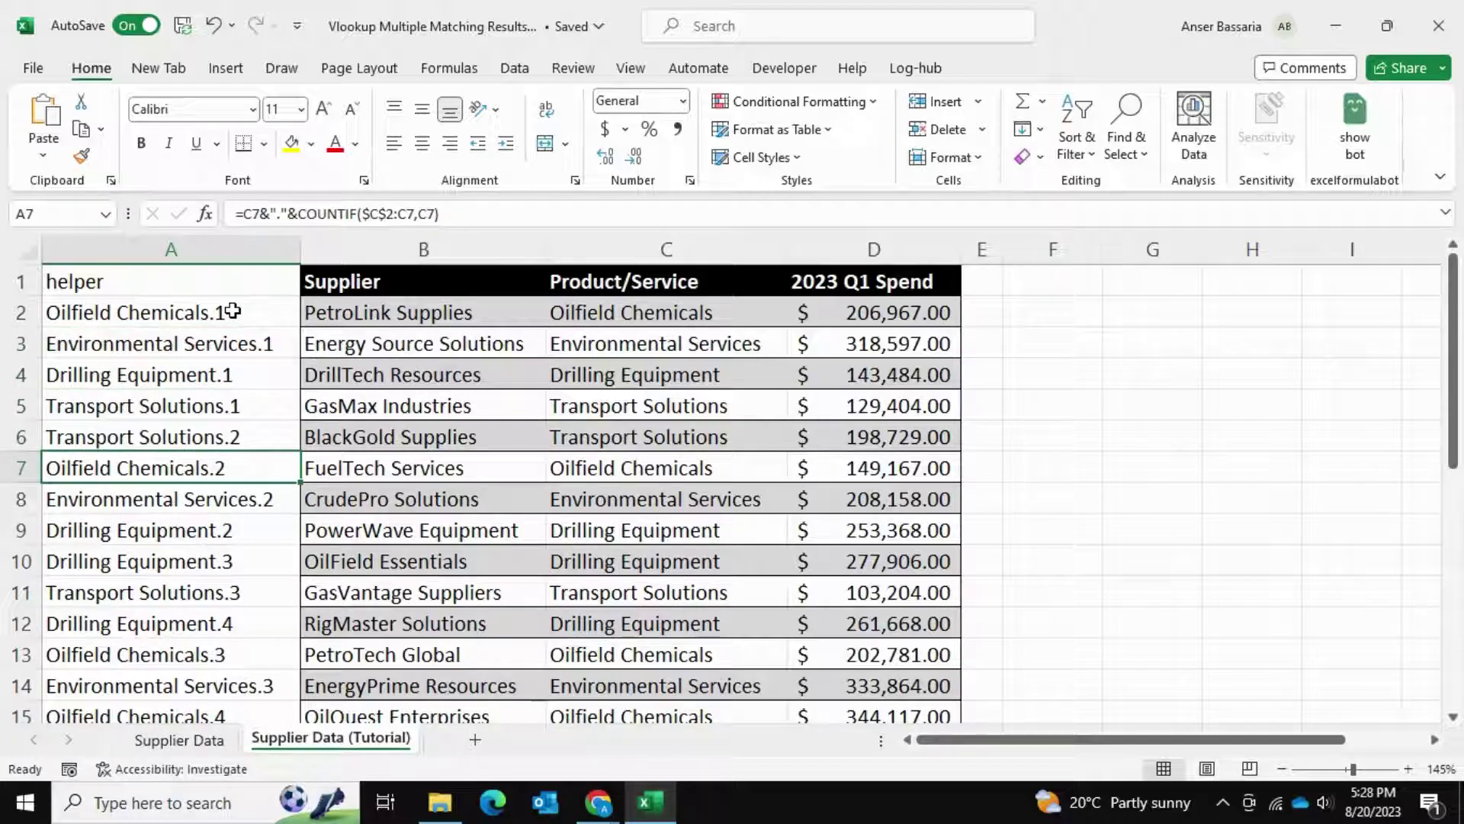
key(Down)
key(Down)
key(Down)
key(Down)
key(Down)
key(Down)
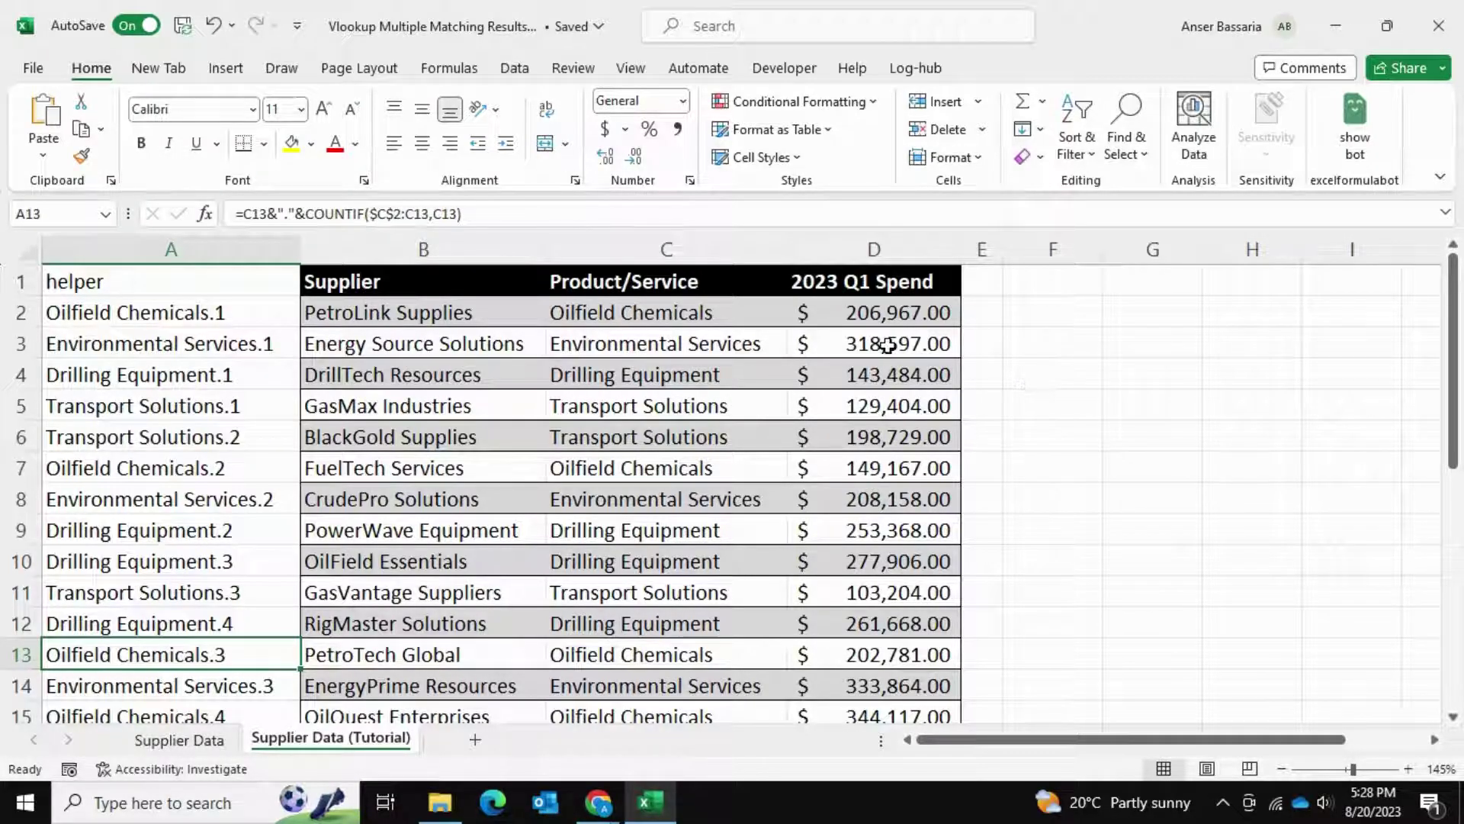
Step: Enter =UNIQUE(C2:C31) in L2 to list each distinct product/service once
scroll(1099, 358, right, 5)
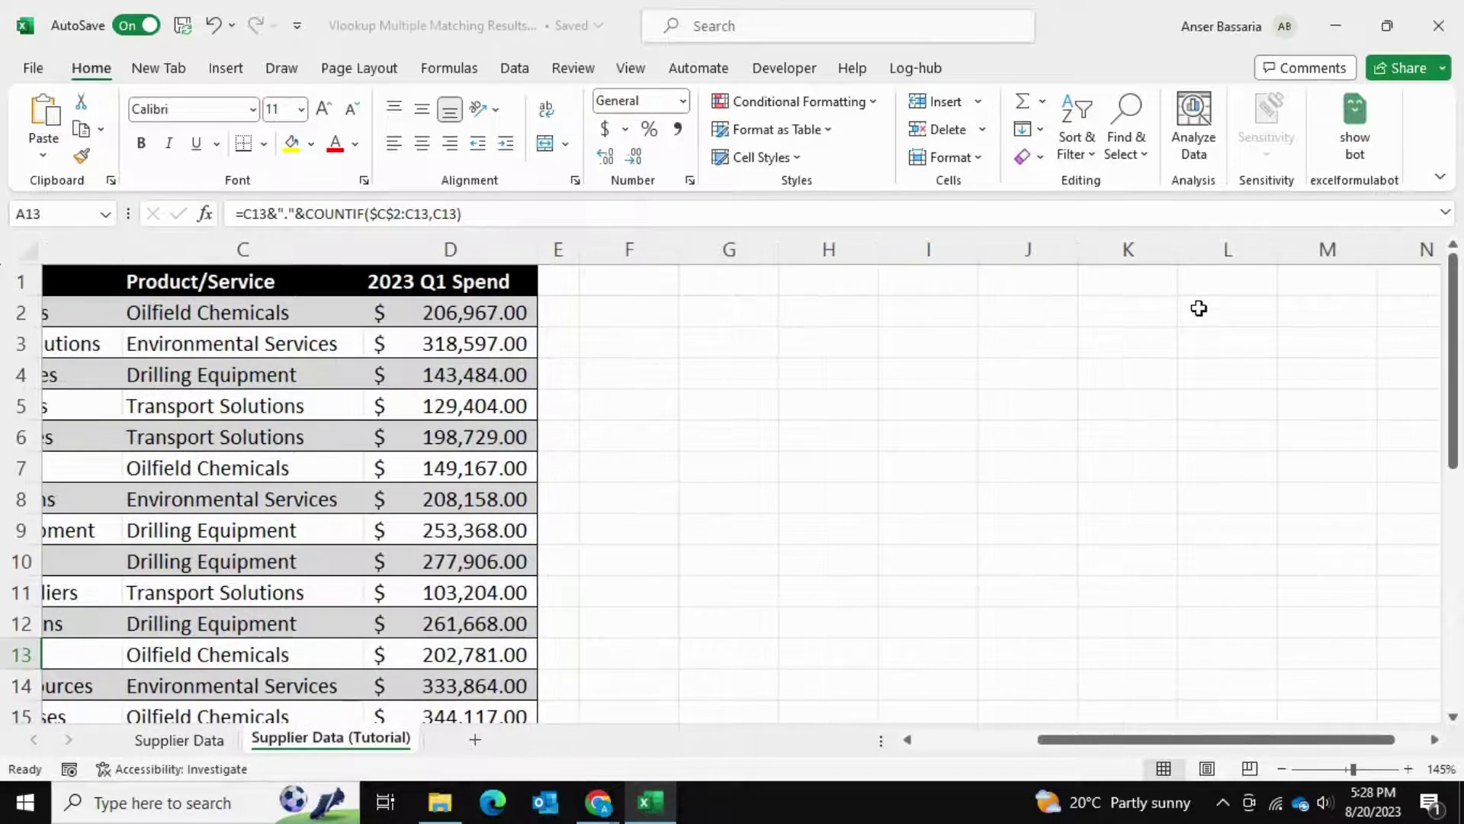
click(1199, 308)
text(=)
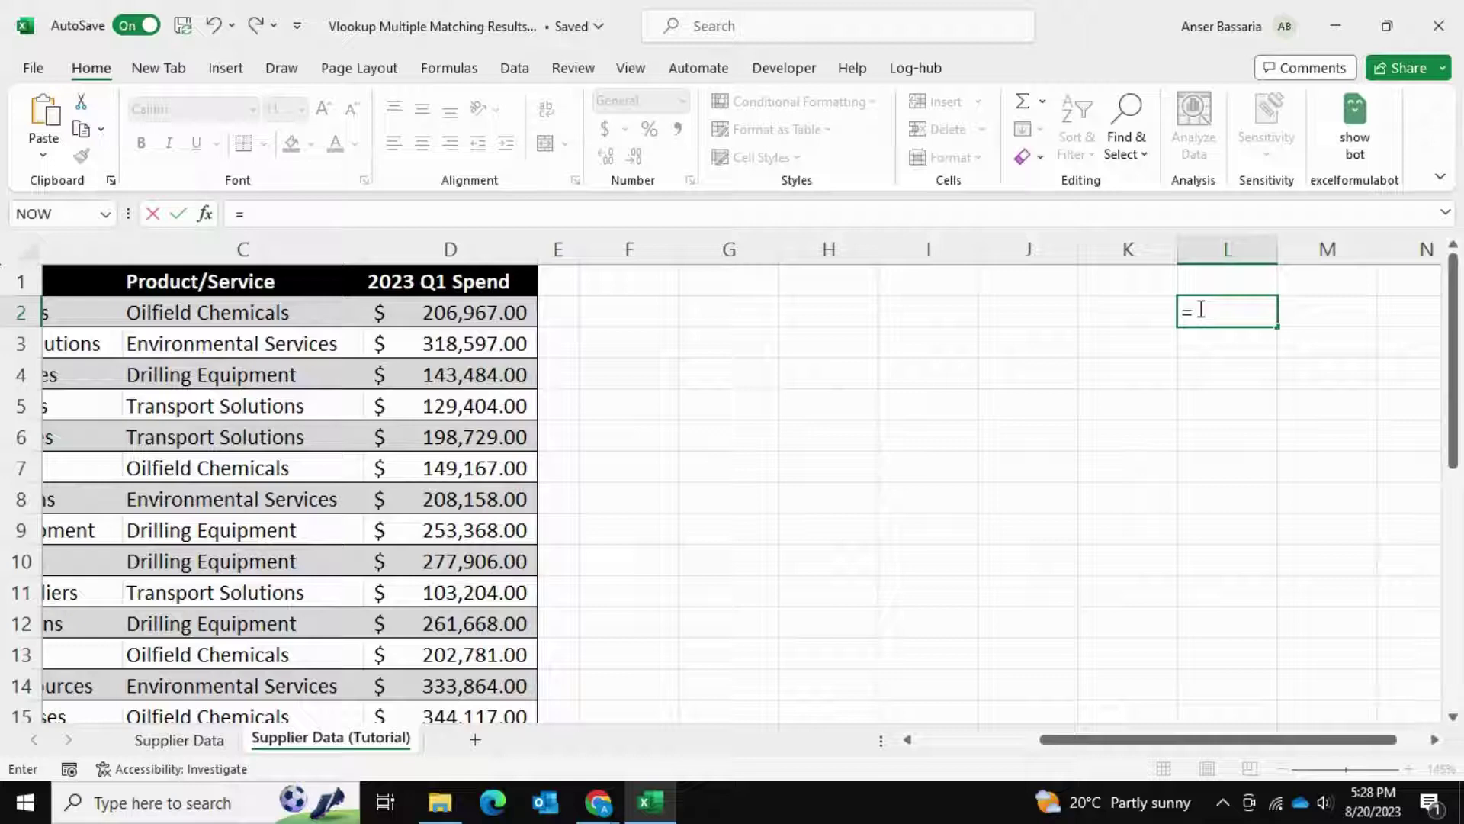
text(unique()
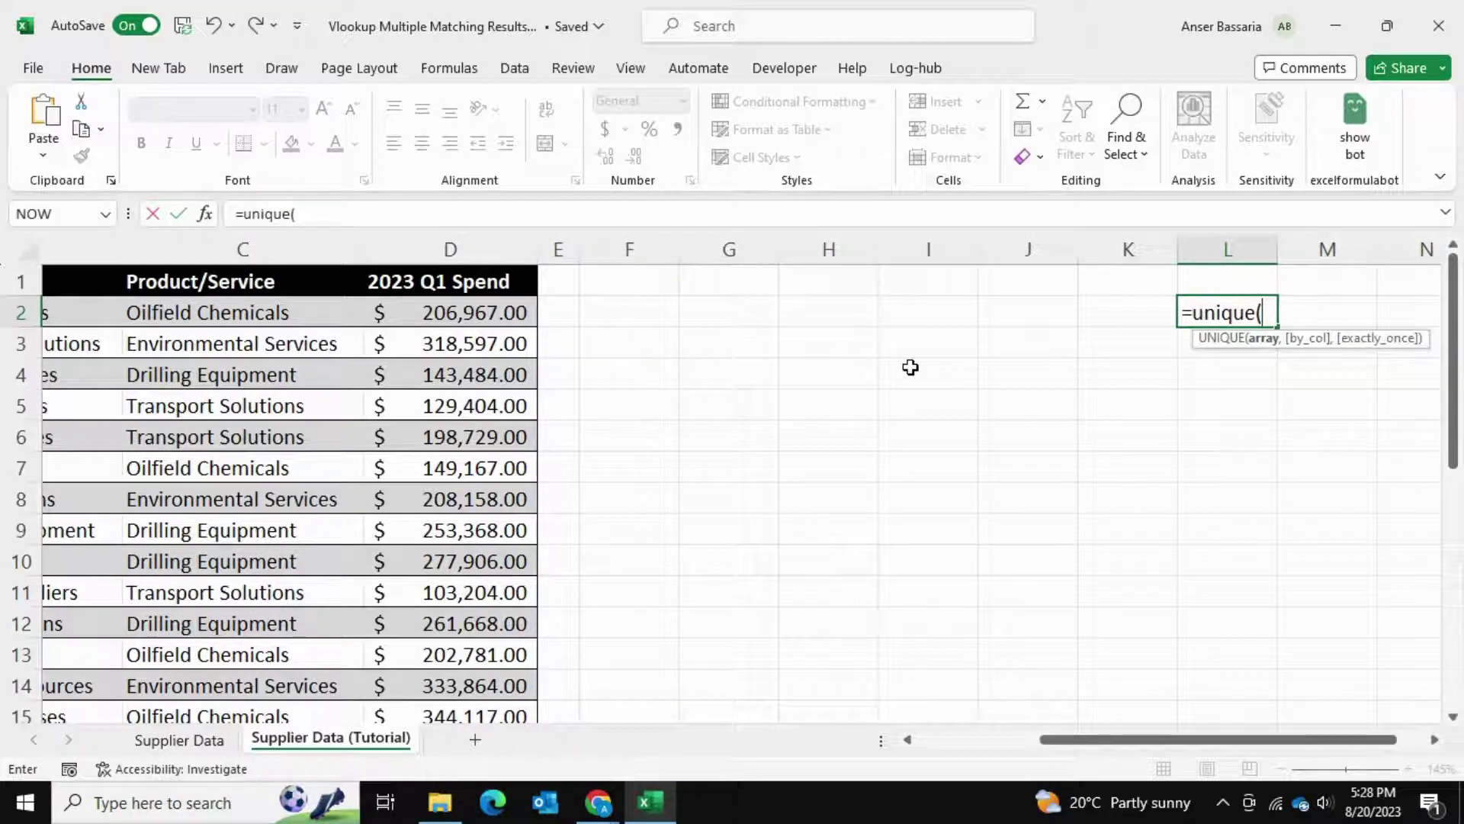
scroll(910, 367, left, 3)
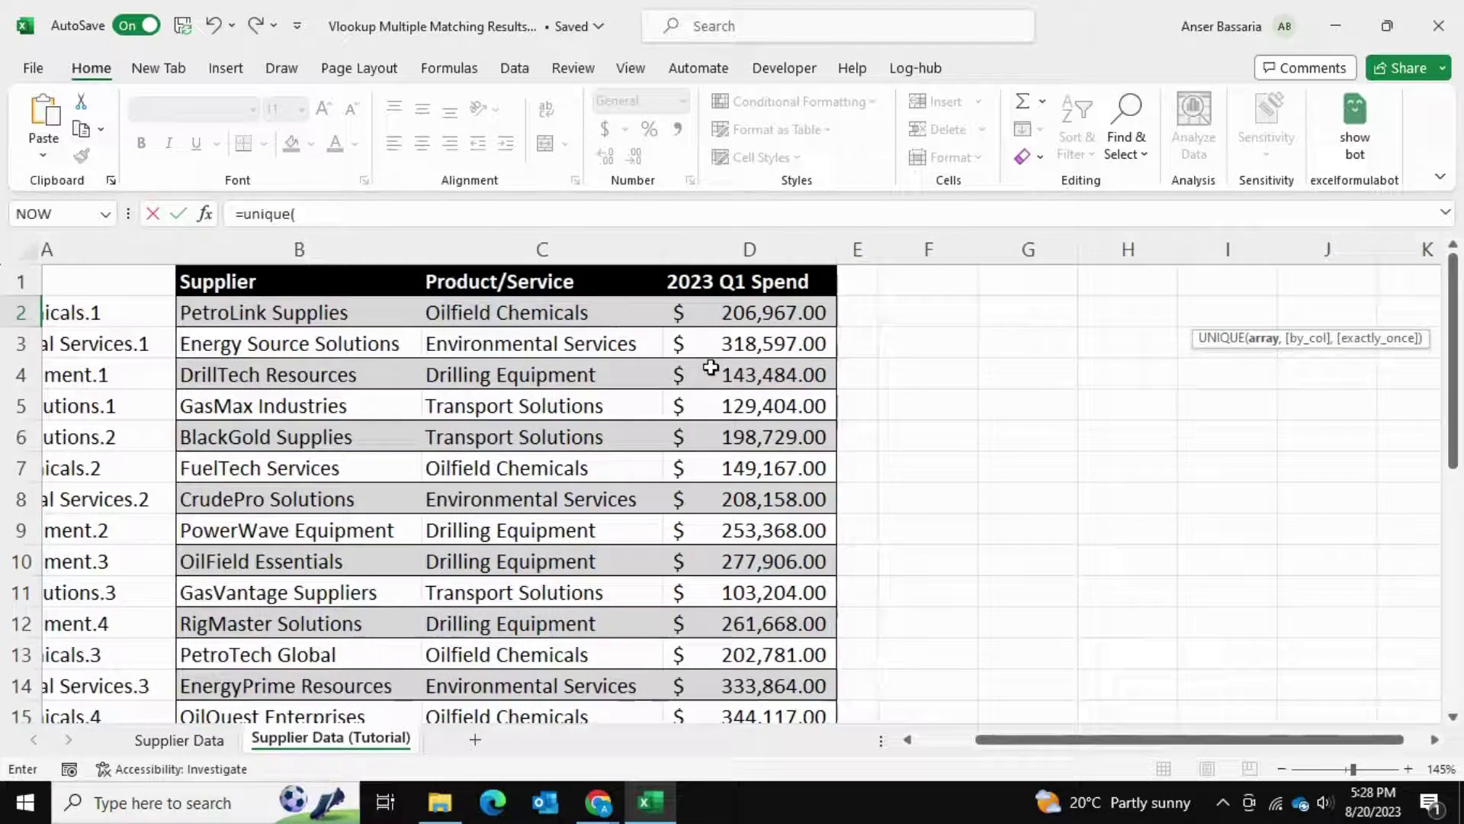
click(614, 326)
key(ctrl+shift+Down)
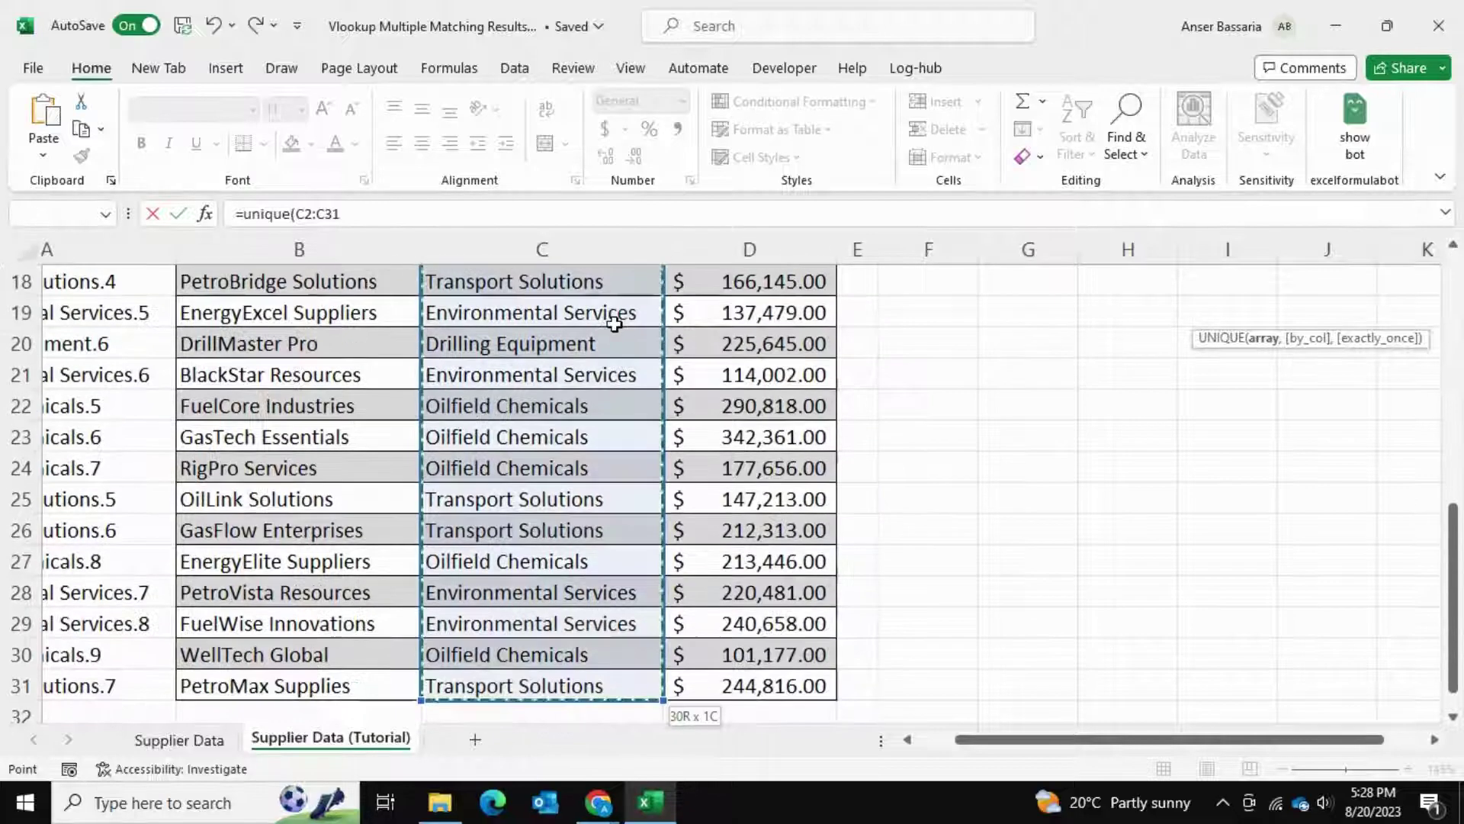
key(Return)
scroll(752, 439, up, 1)
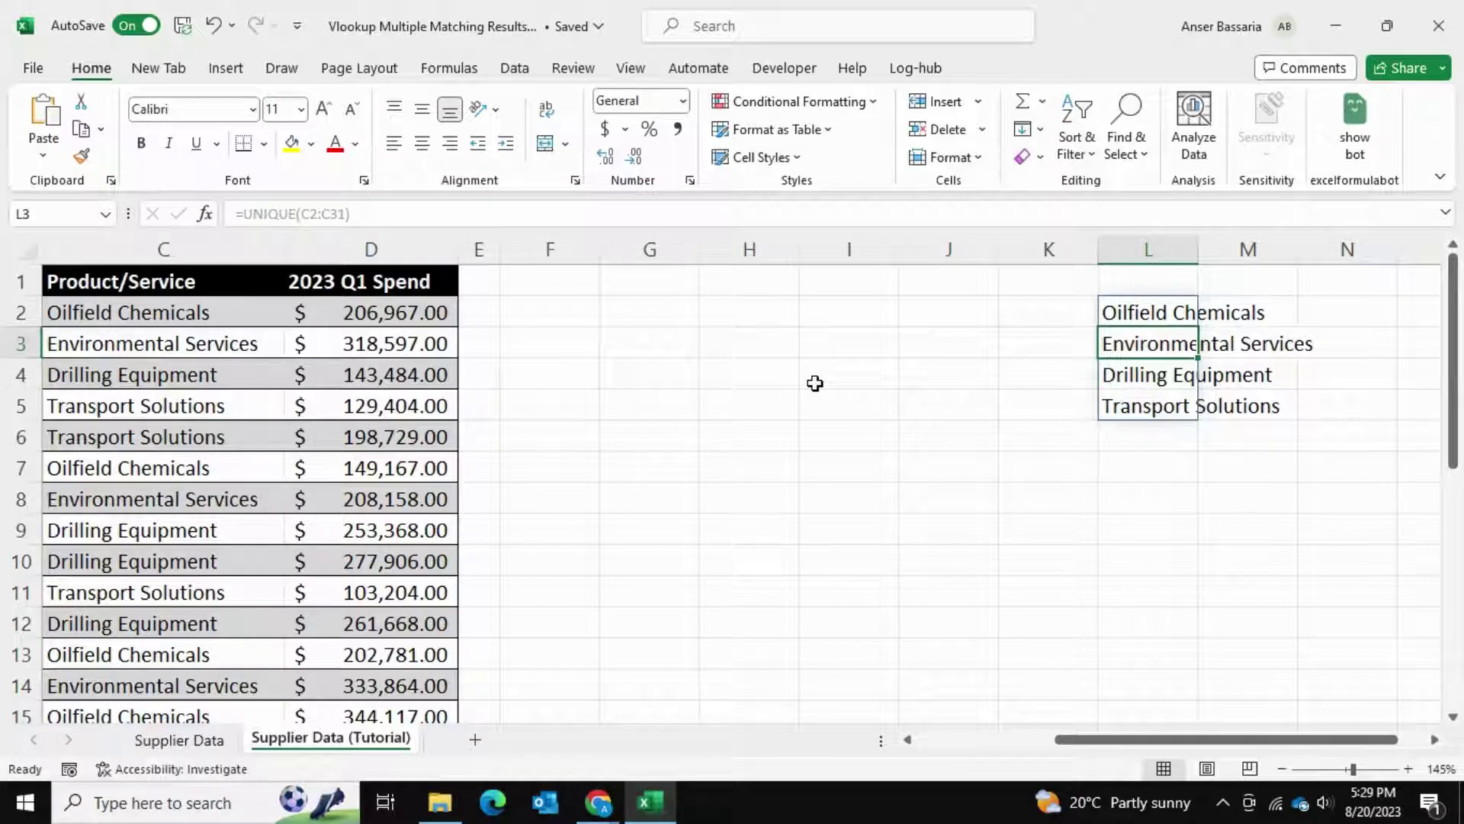
Step: Enter the label "Select Product/Service" in G2 and widen column G to leave room beside the text
click(643, 321)
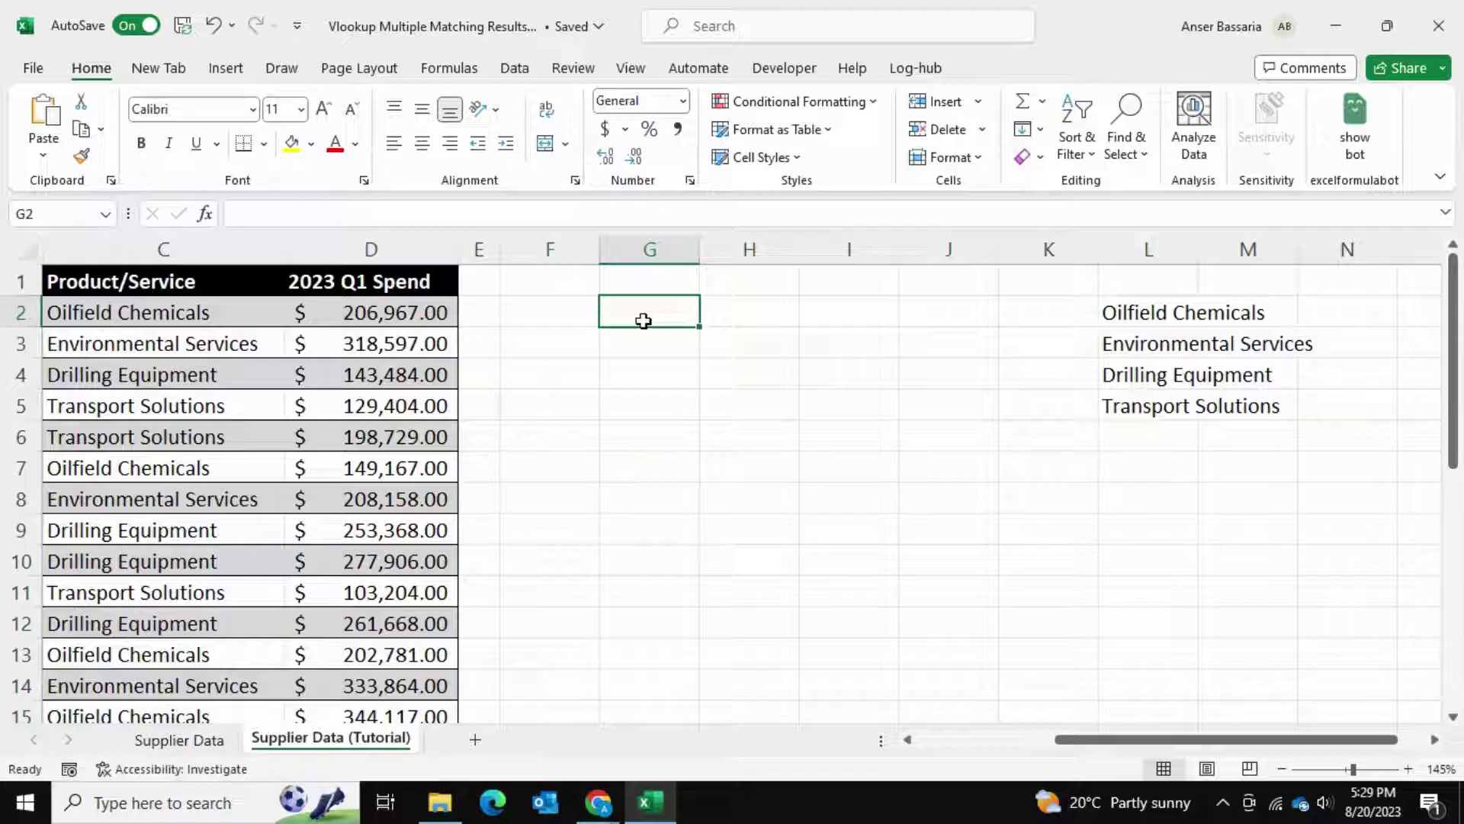
text(Select)
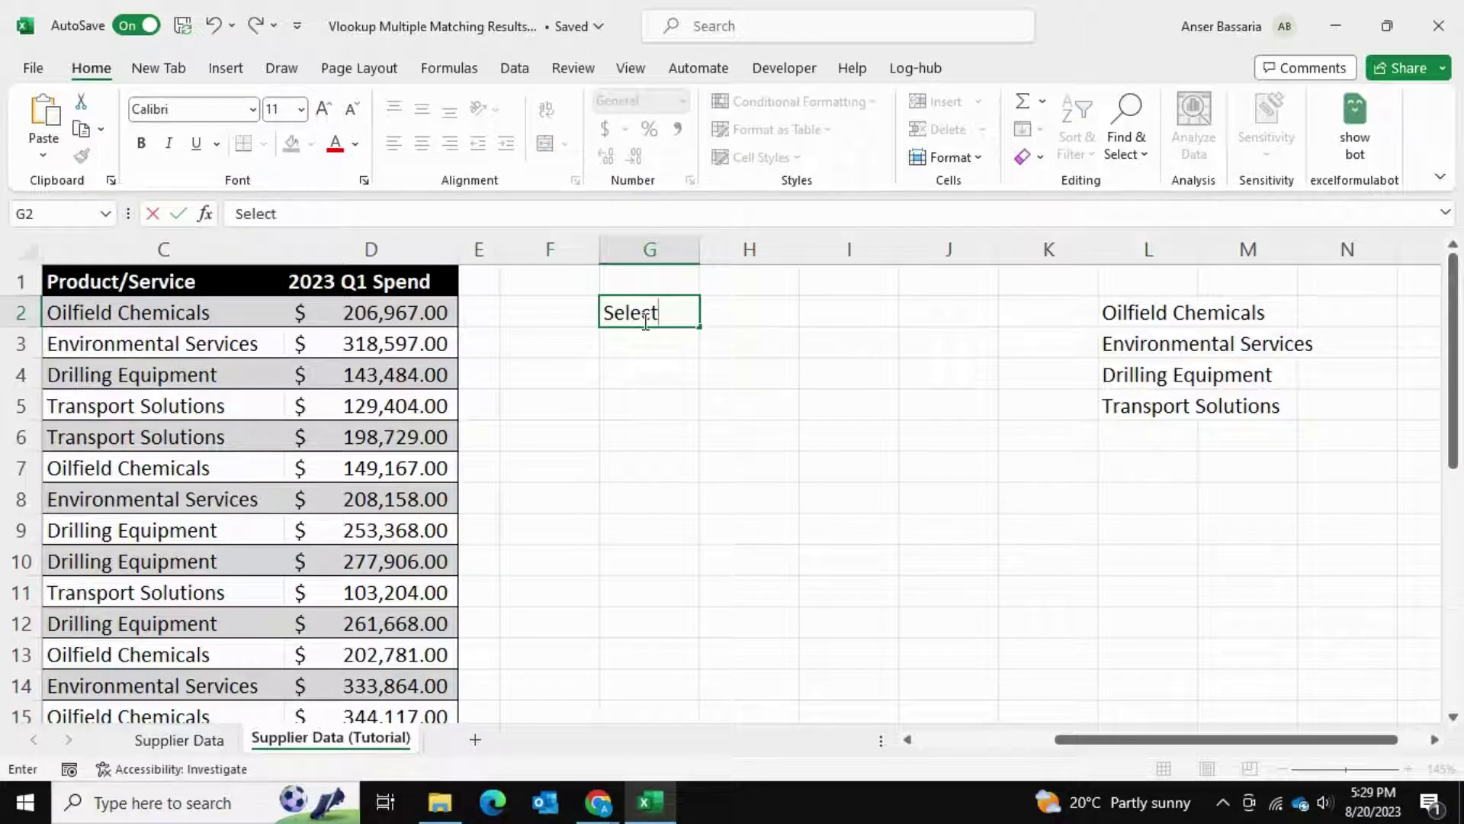
text( Product/Ser)
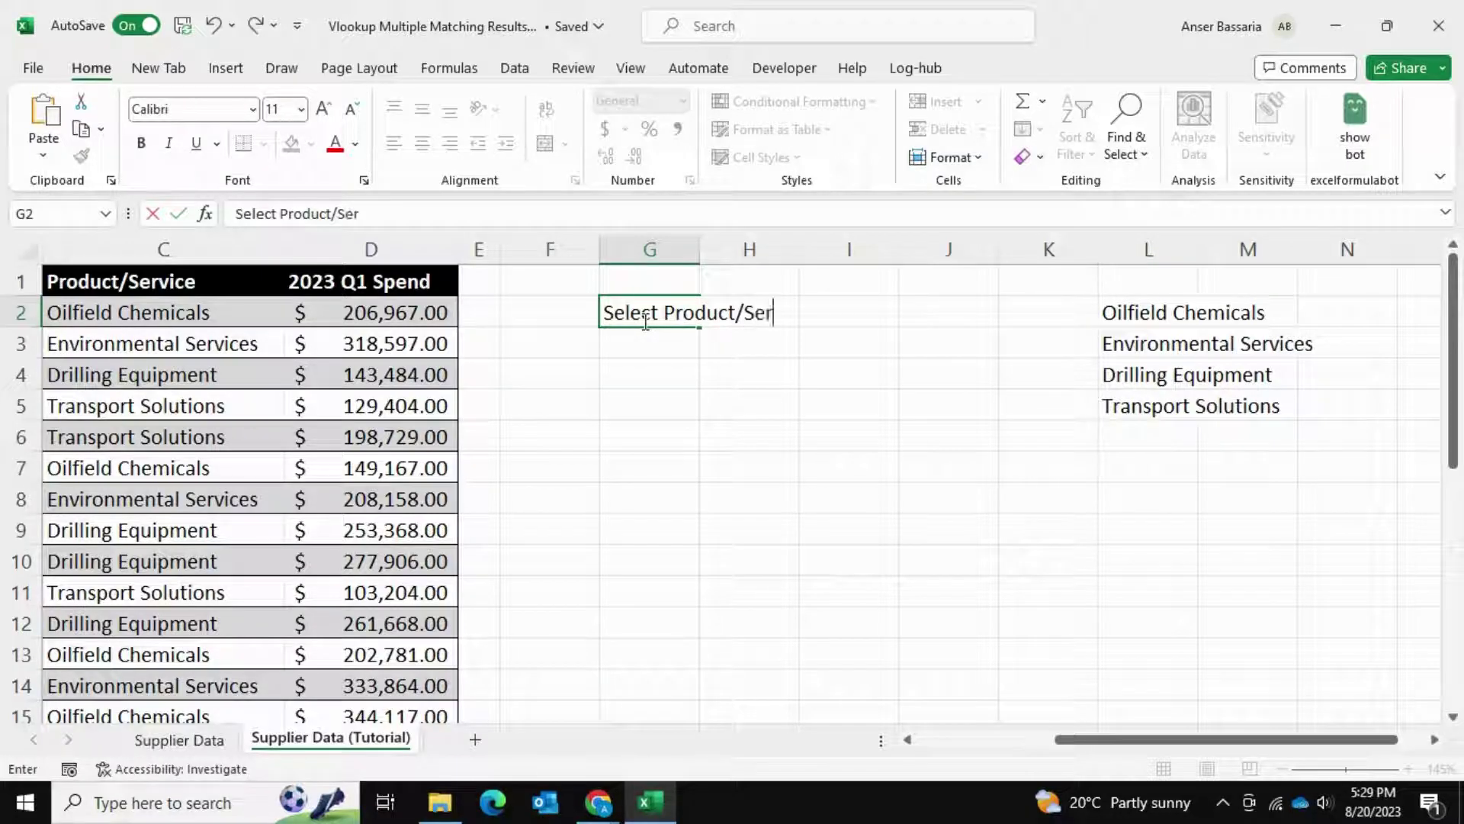
text(vice)
key(Return)
drag(700, 259, 859, 260)
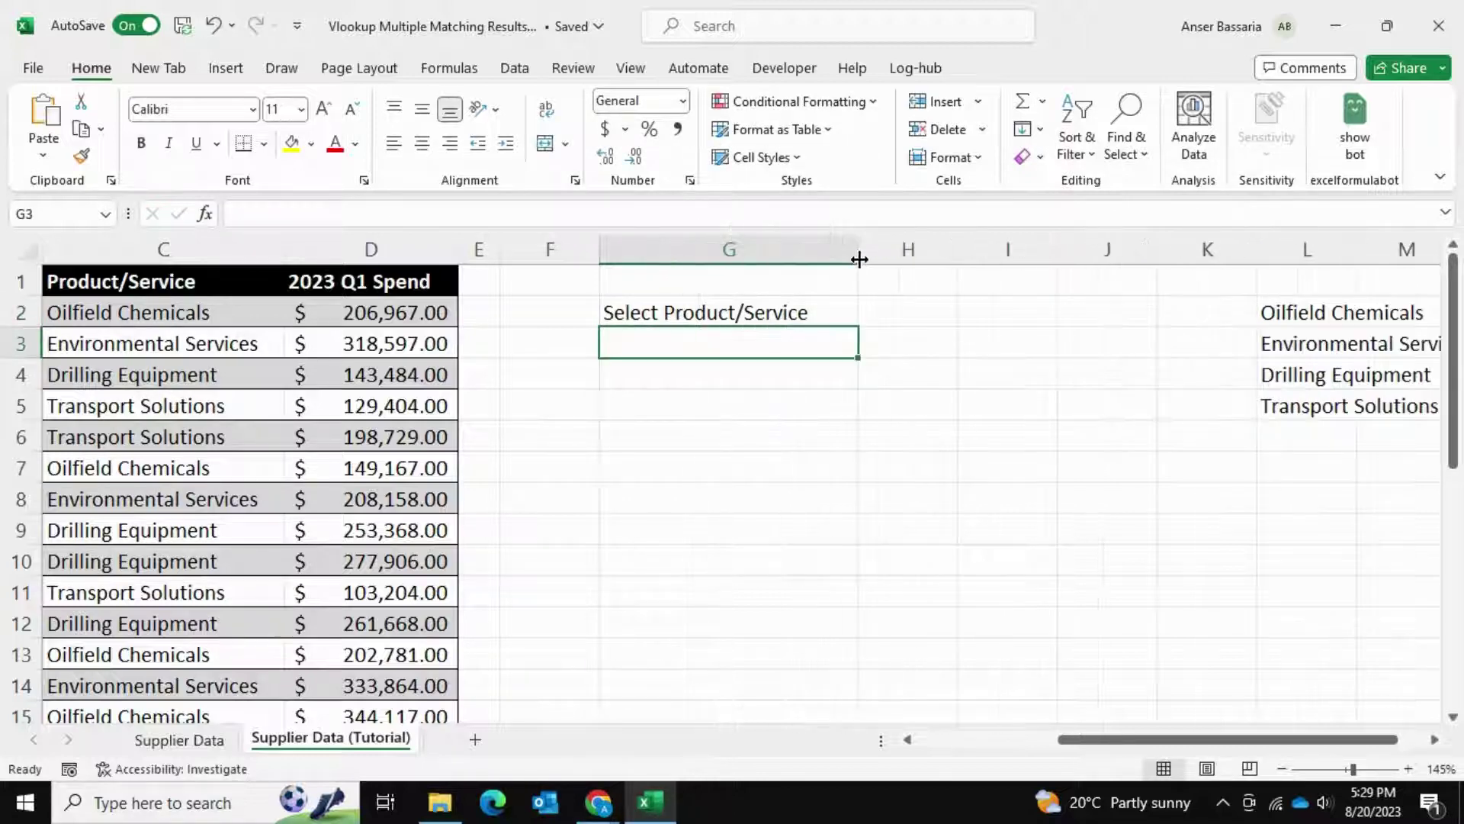
Step: Draw a short horizontal arrow shape after the G2 label, pointing toward cell H2
click(224, 68)
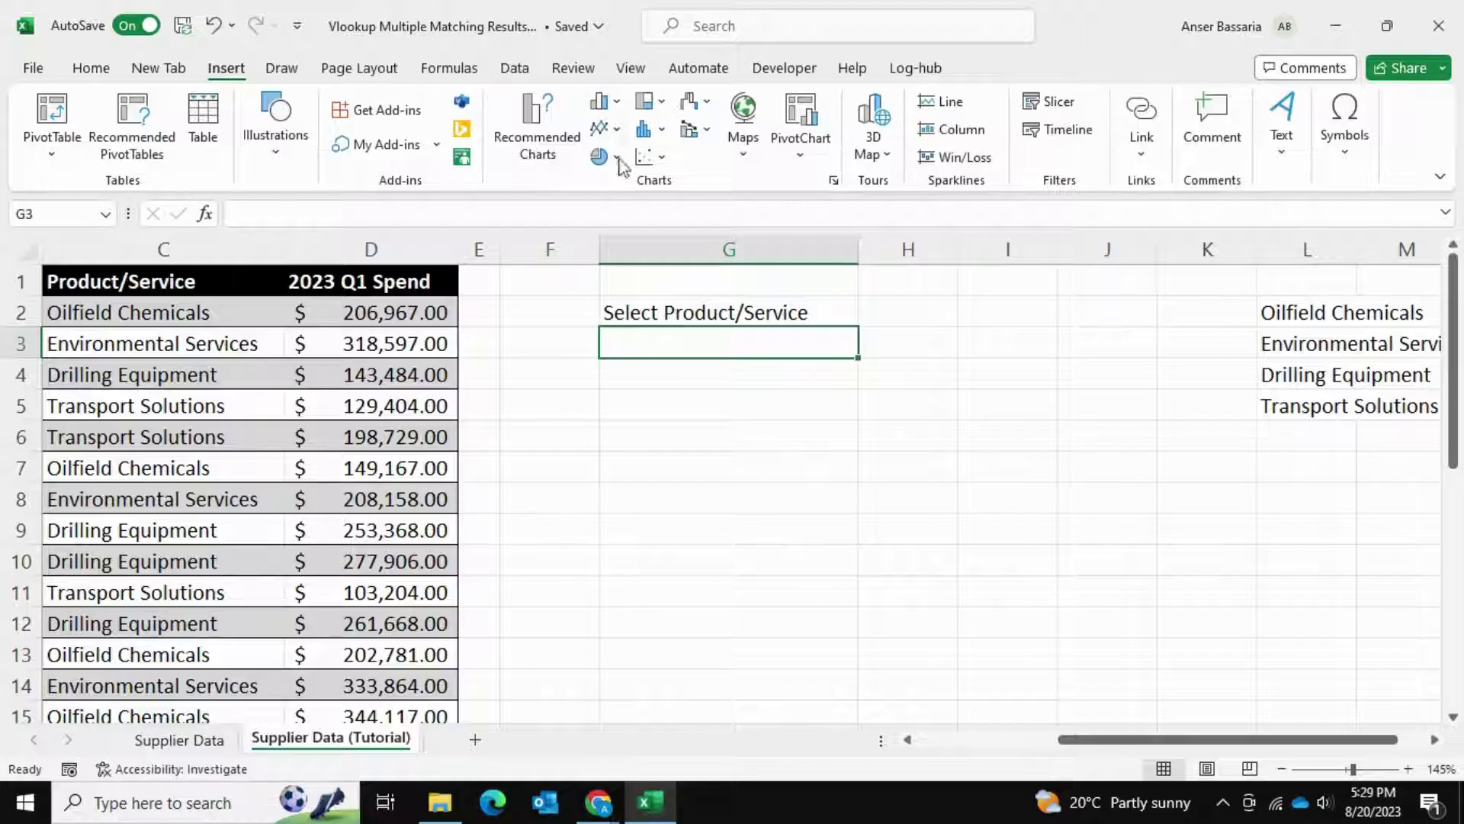
click(303, 177)
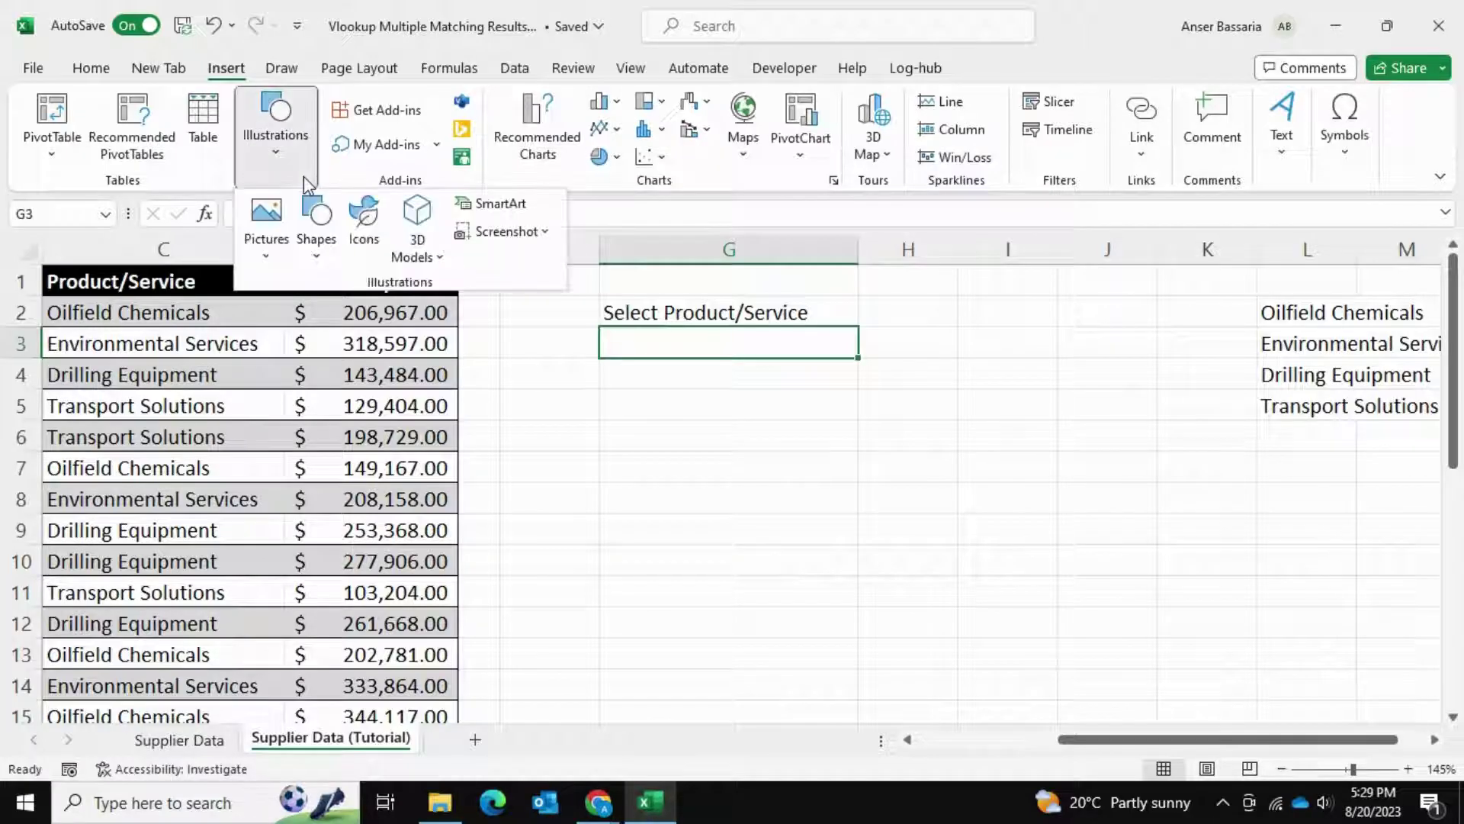
click(315, 258)
click(352, 315)
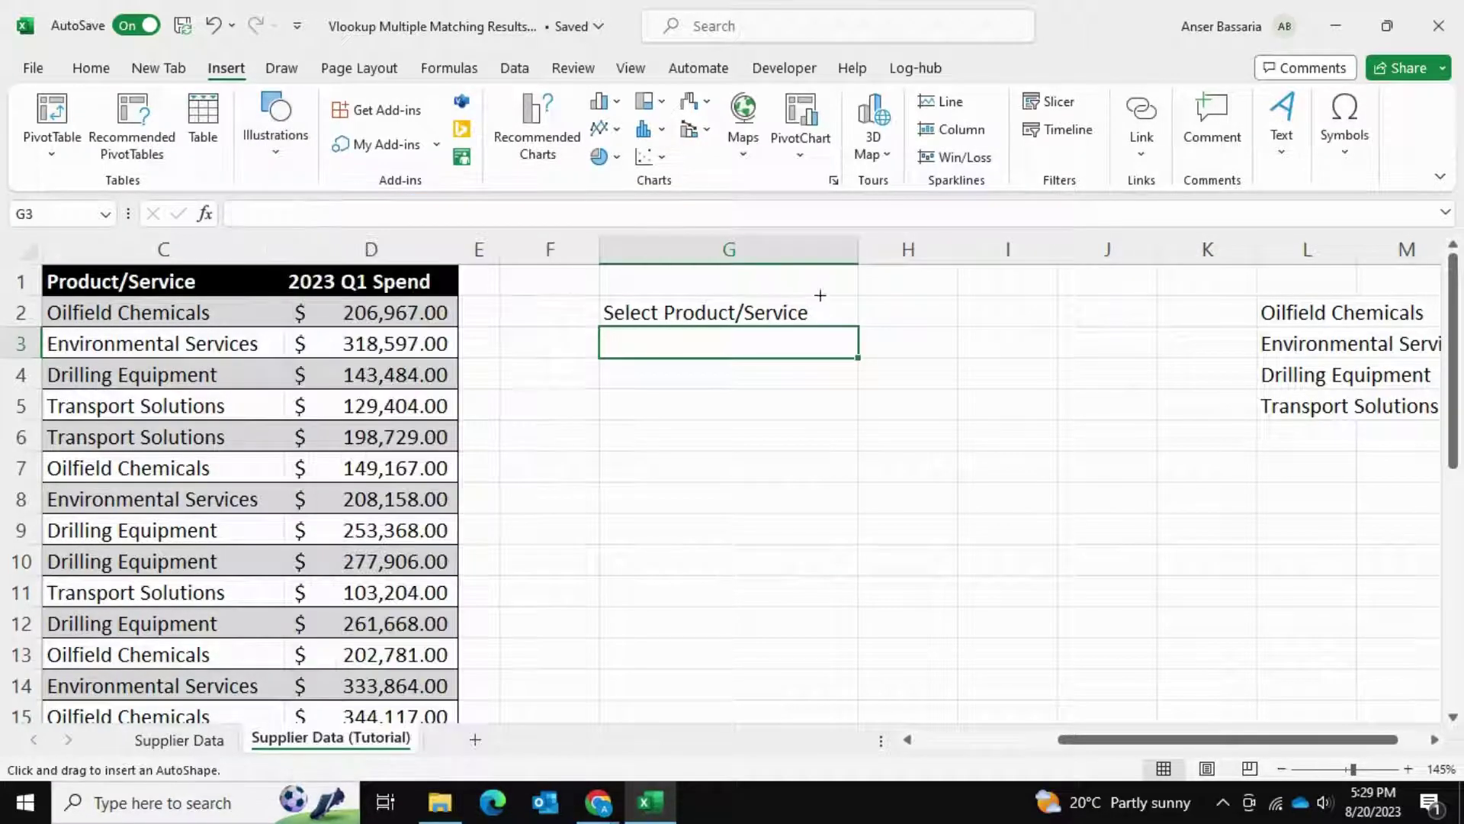
drag(820, 312, 856, 312)
key(Escape)
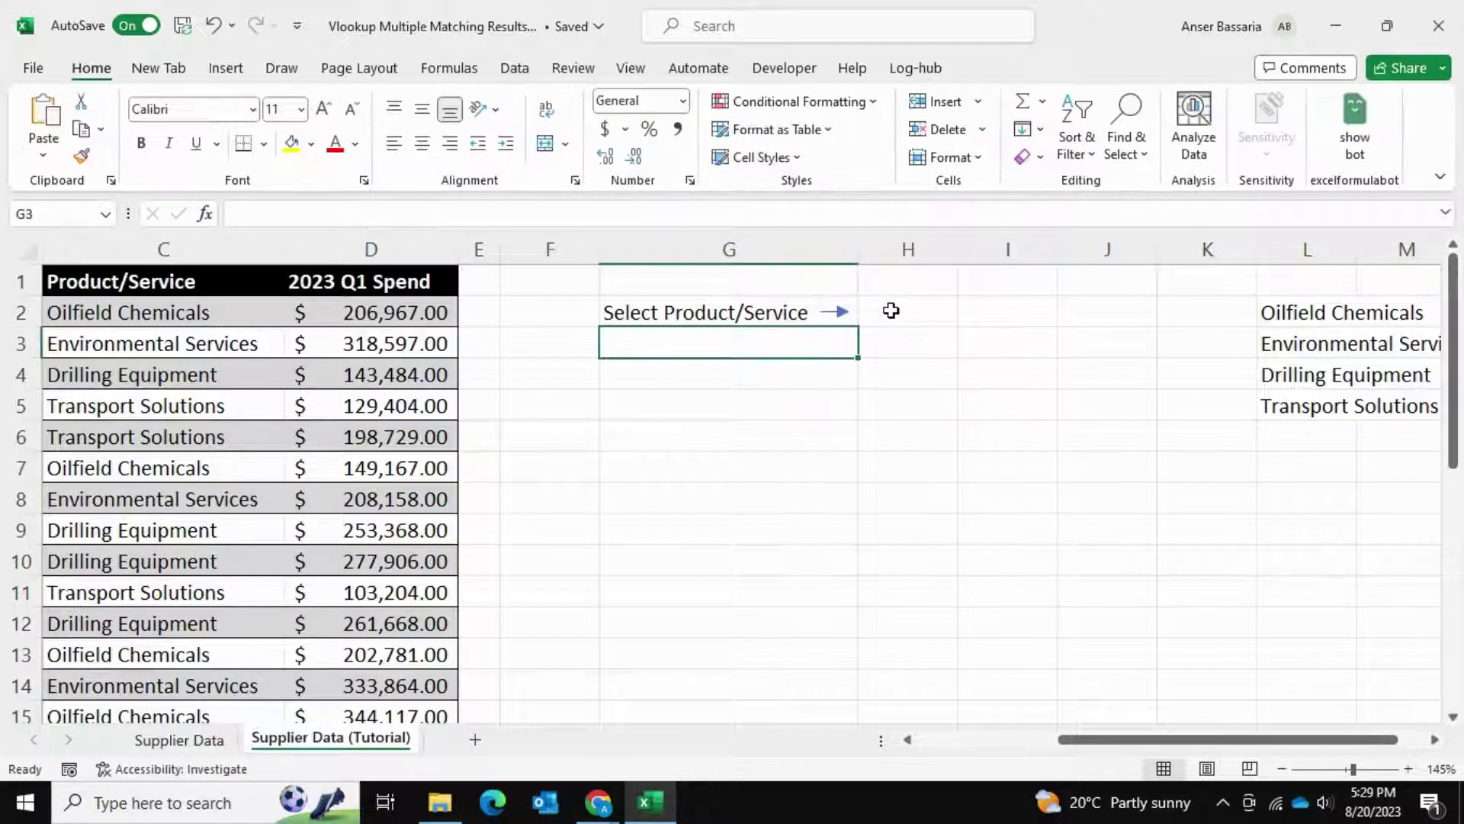
Step: Add list data validation to H2 with the source =$L$2:$L$5
click(891, 310)
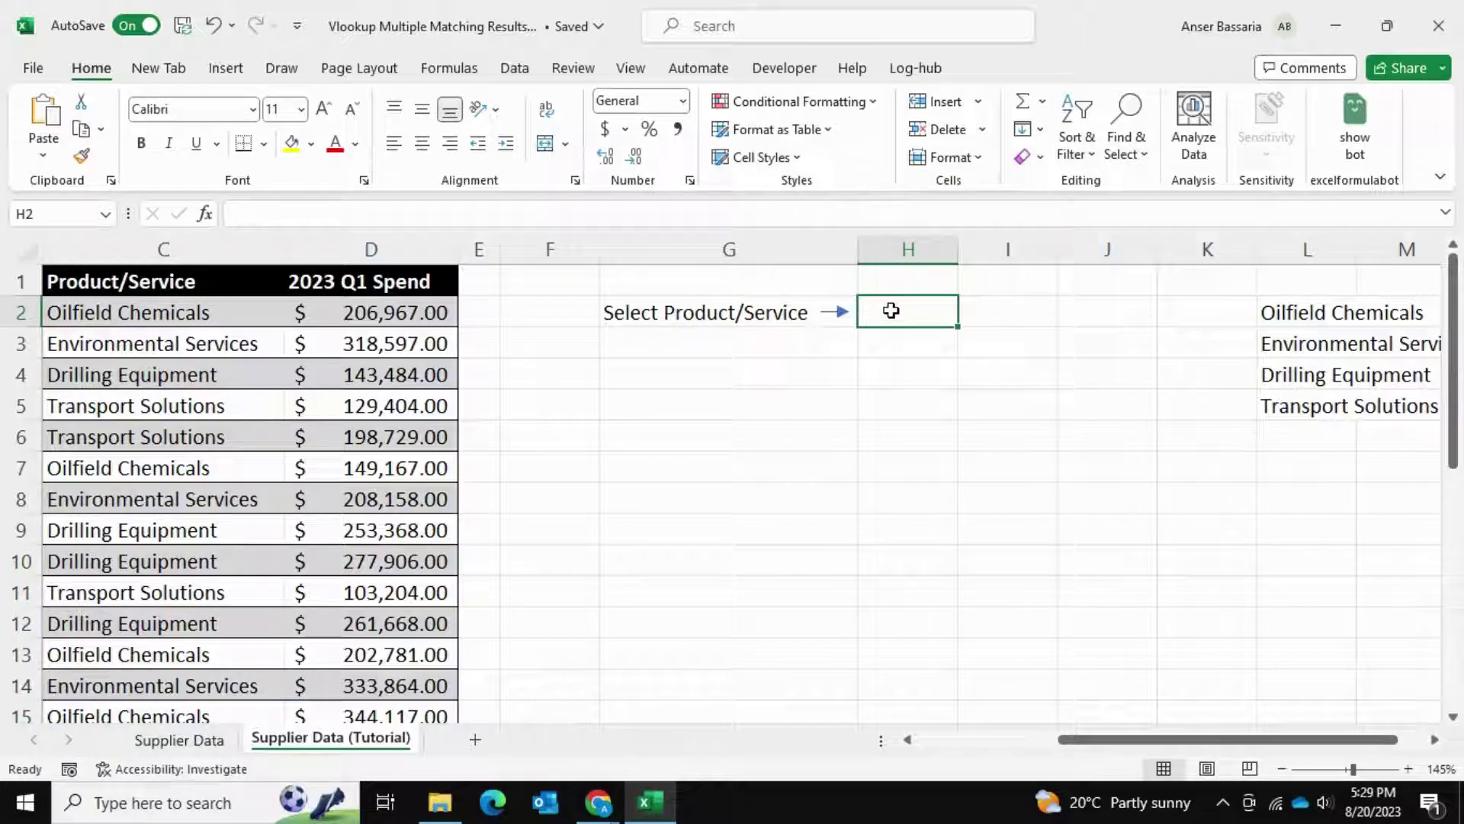
click(500, 70)
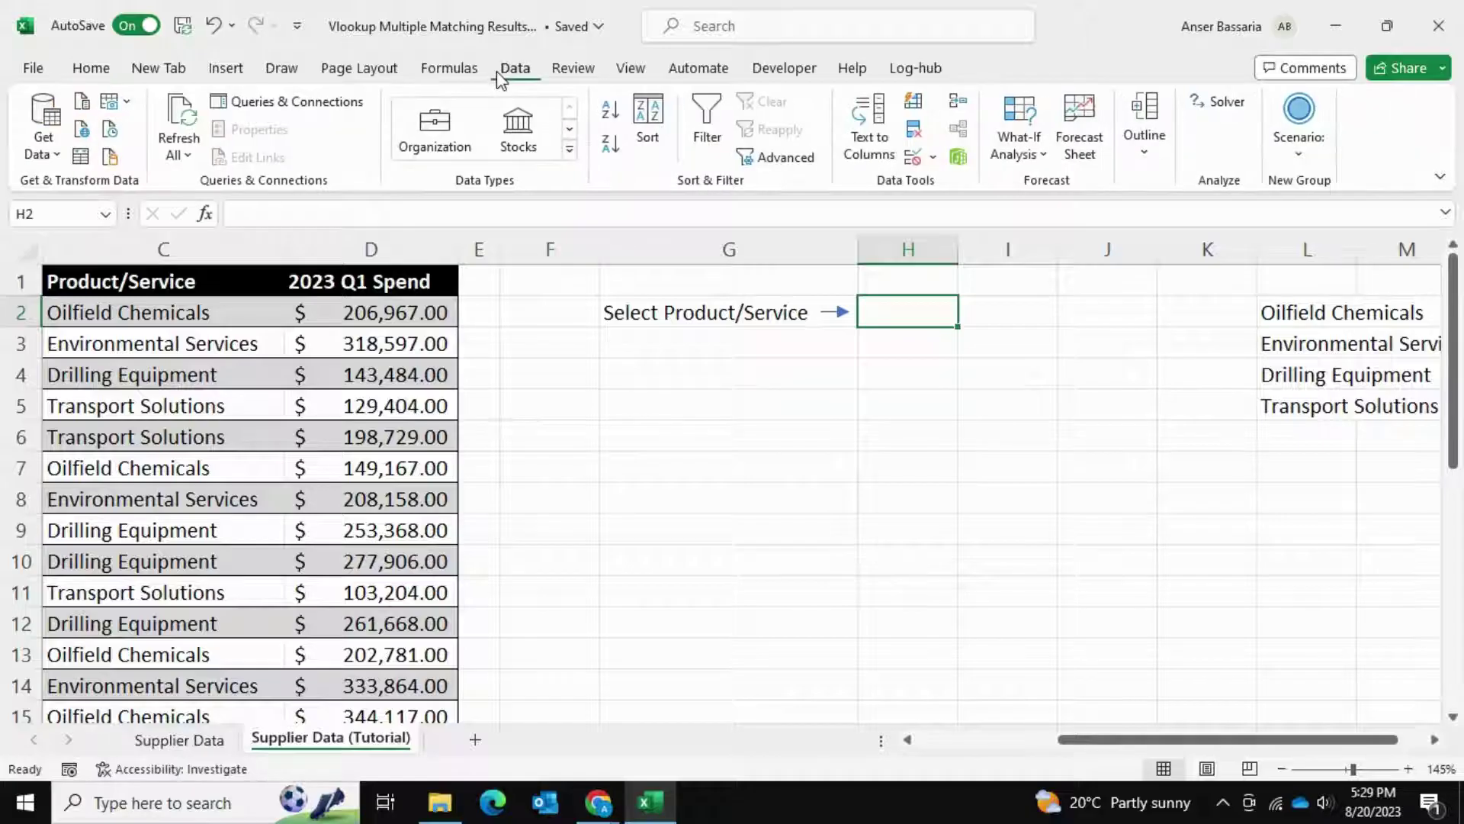
click(920, 161)
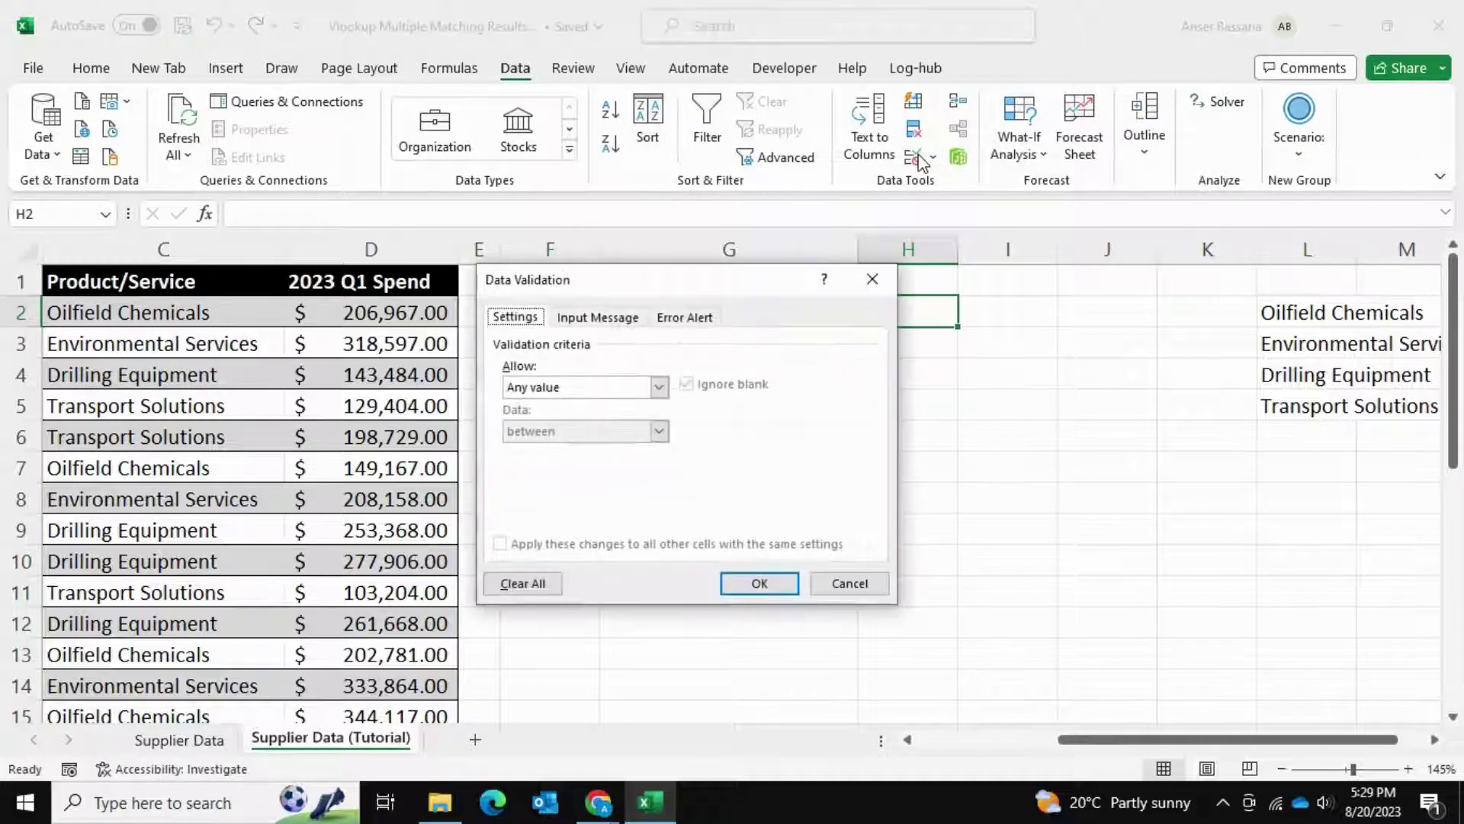
click(658, 387)
click(602, 448)
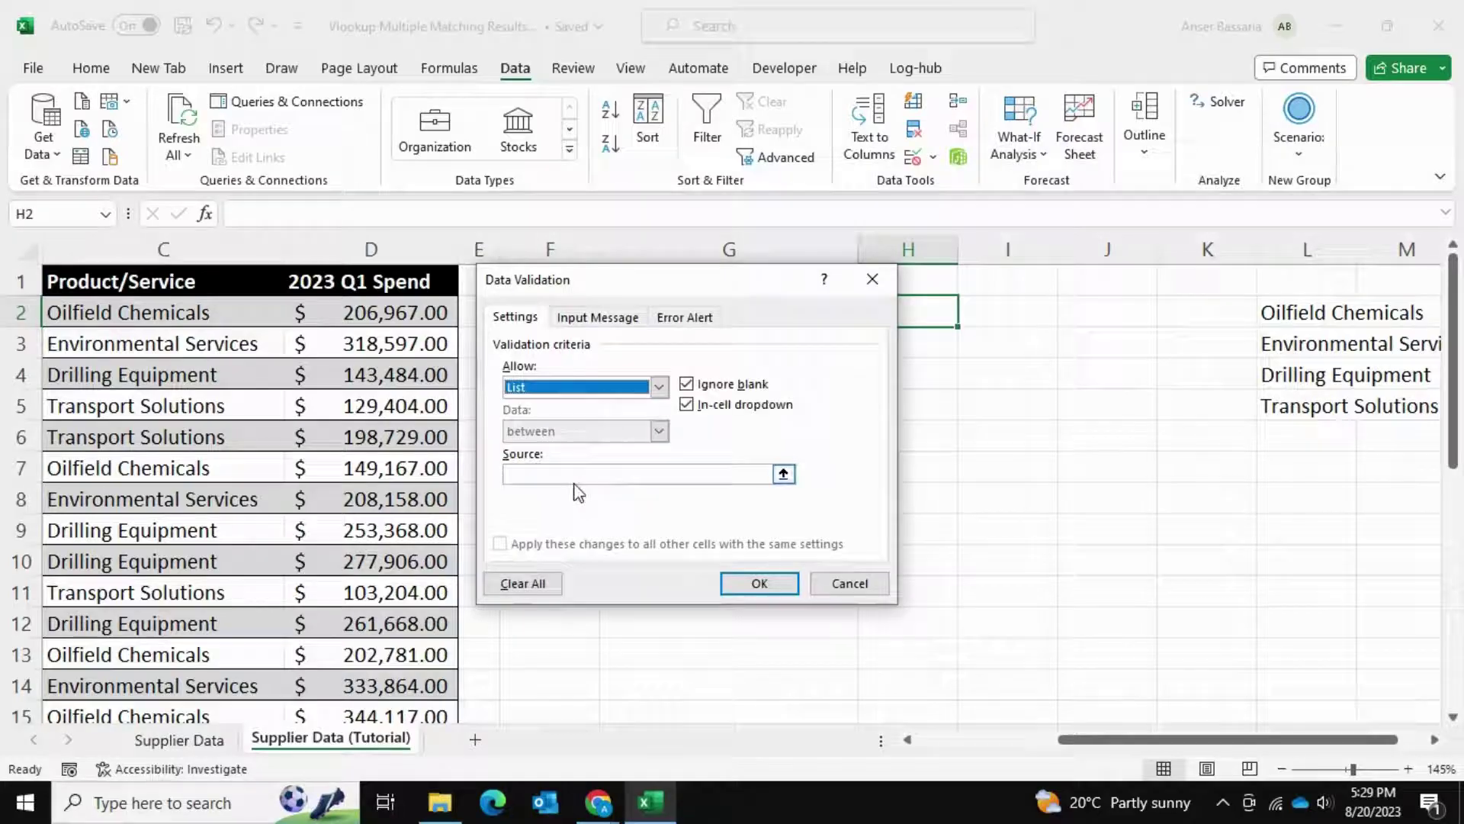
click(575, 473)
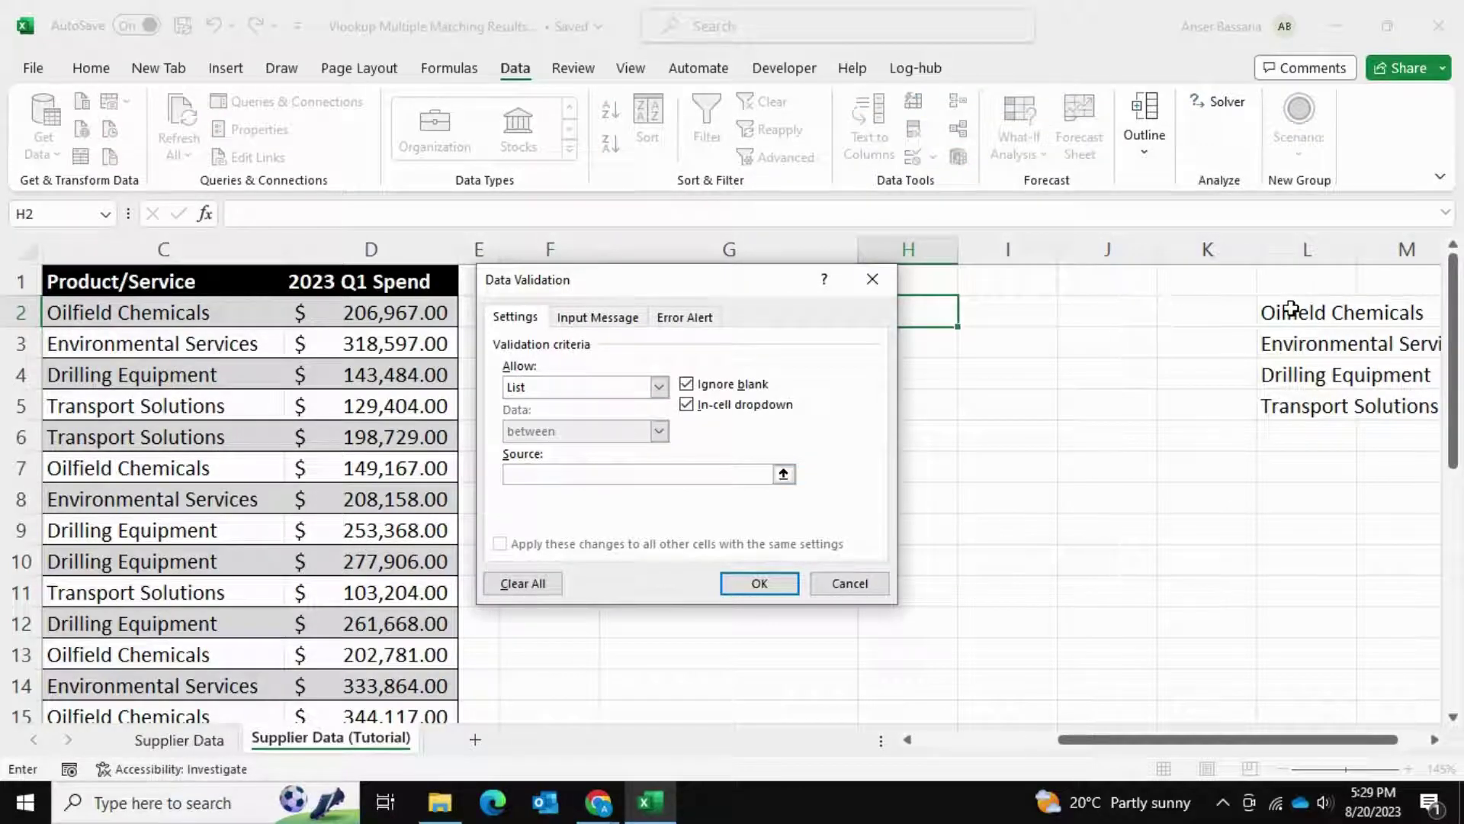
drag(1291, 309, 1295, 403)
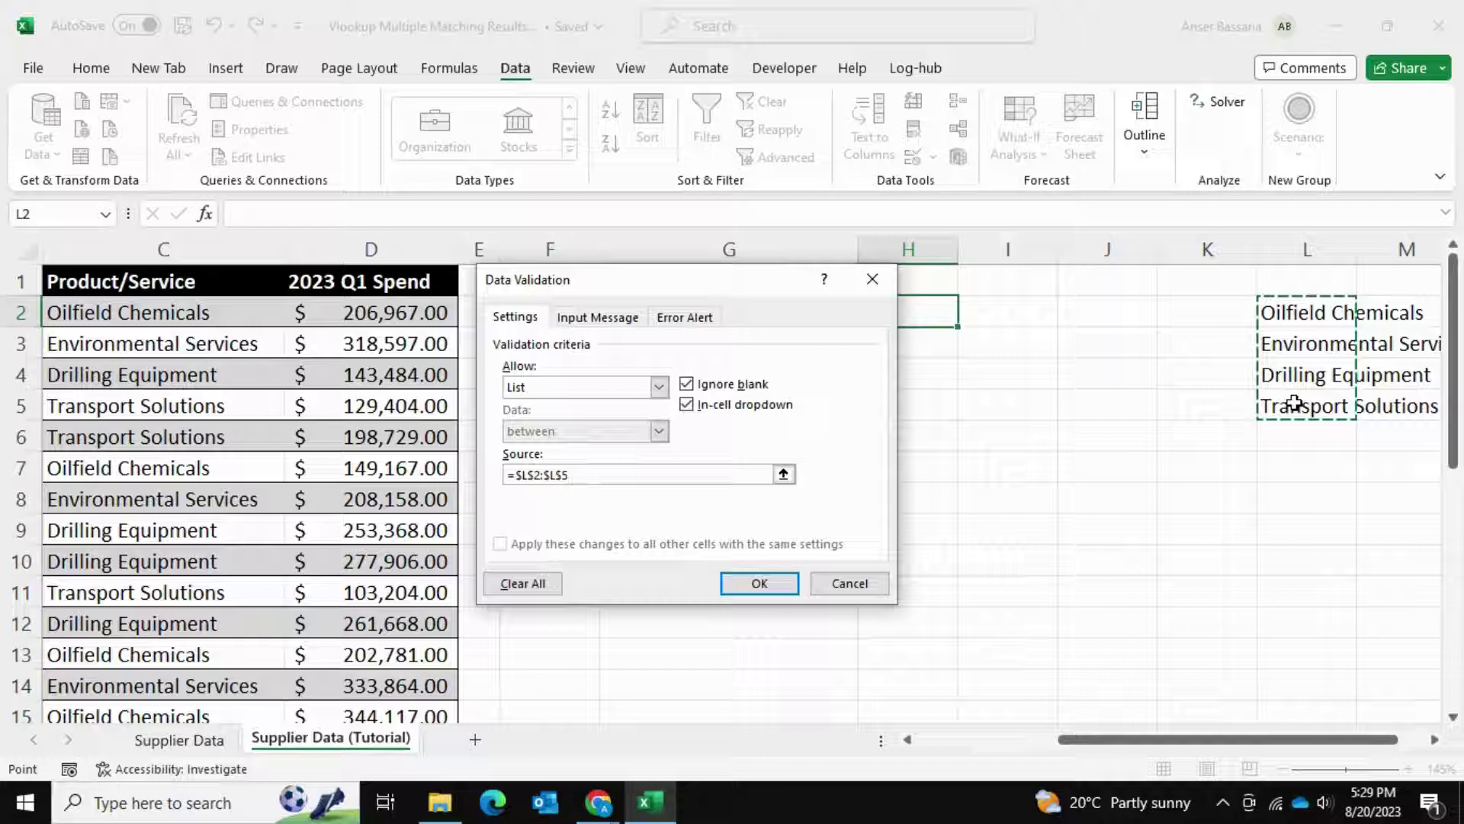
click(760, 584)
Step: Widen column H and choose Drilling Equipment from the H2 dropdown
drag(957, 251, 1081, 229)
click(1096, 315)
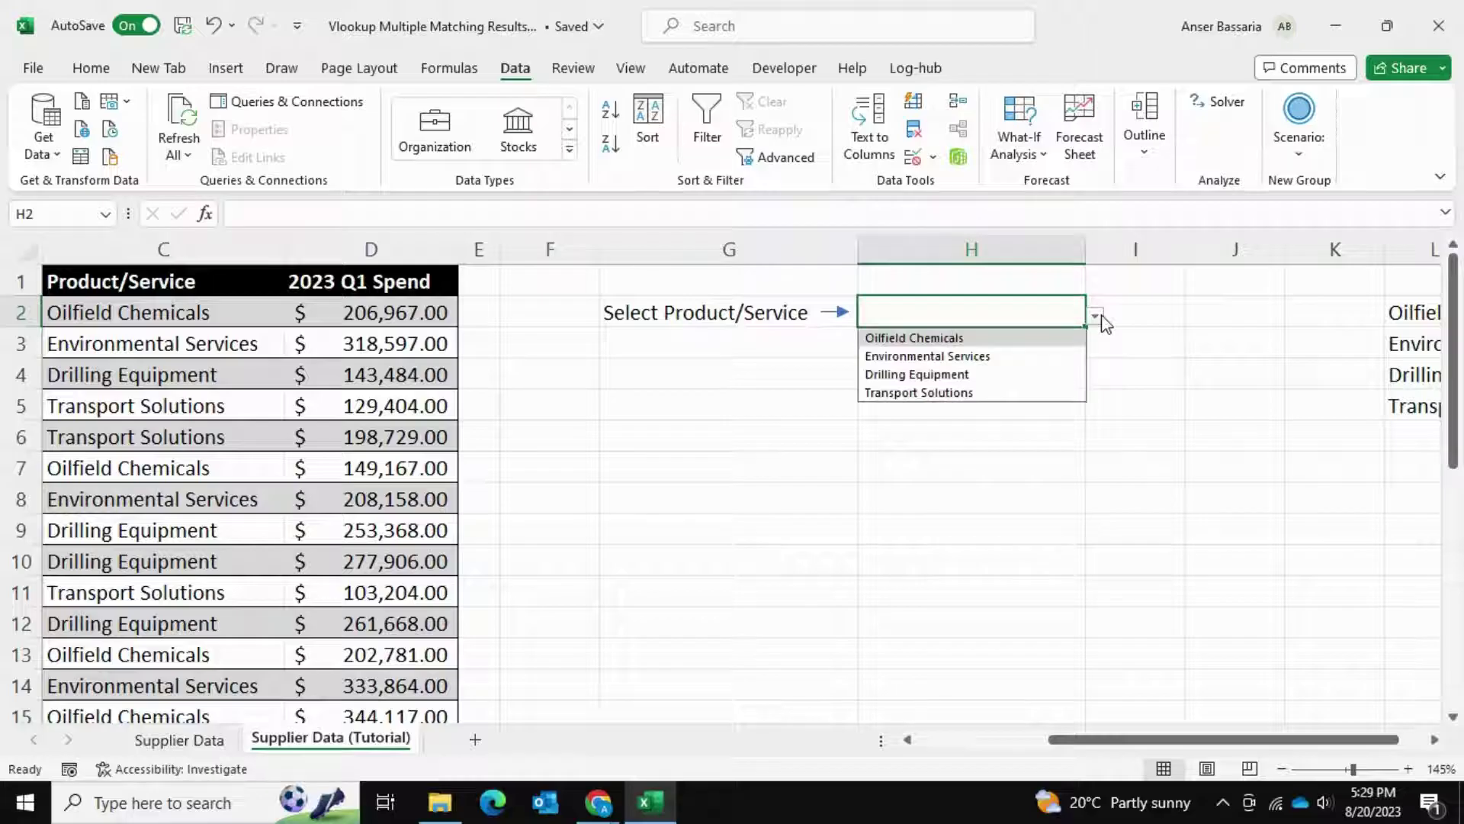
click(1027, 373)
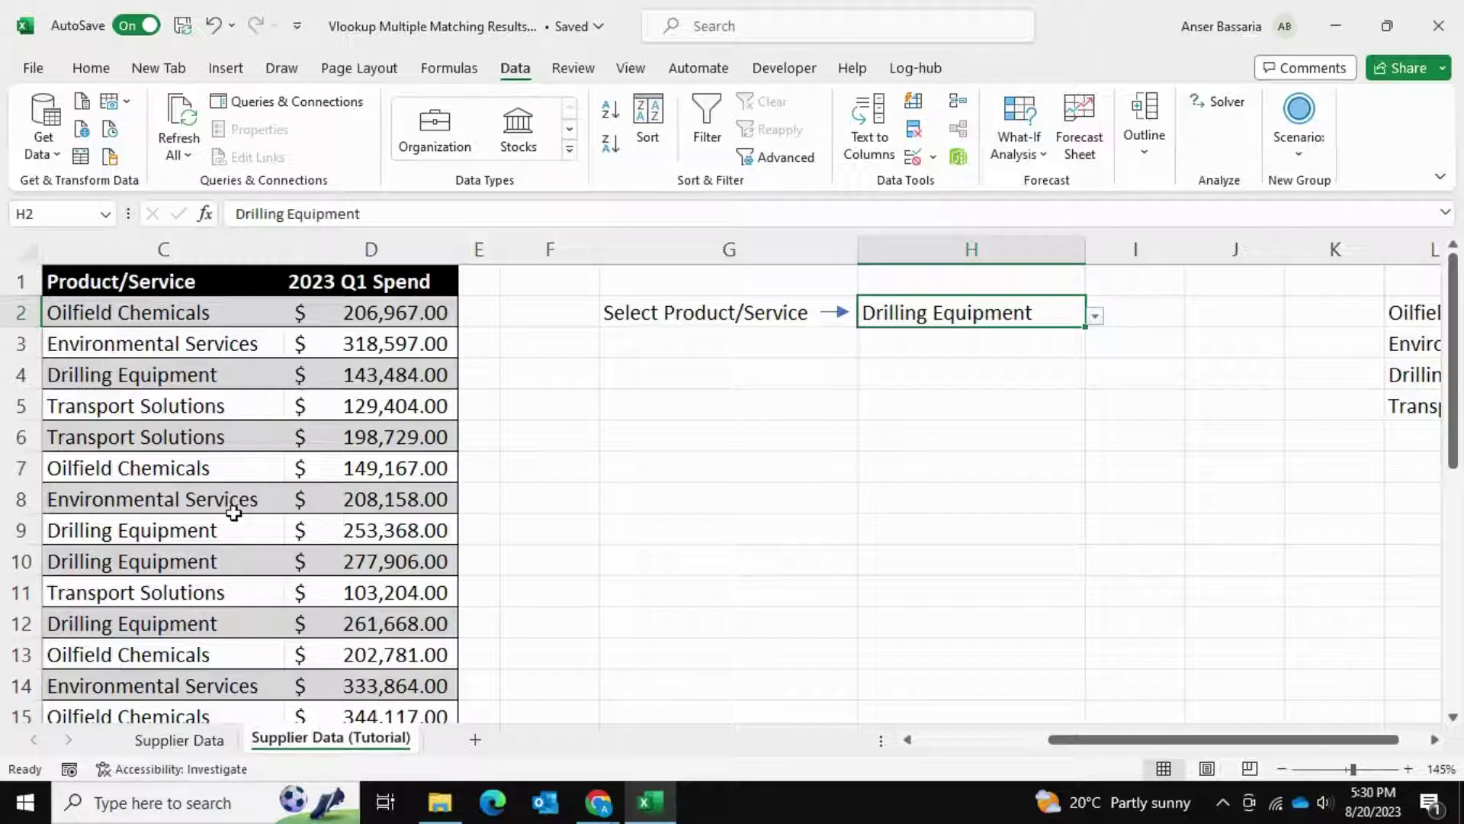
Step: Enter =COUNTIF(C2:C31,H2) in K2 to count the rows matching the selected product/service
scroll(229, 507, left, 5)
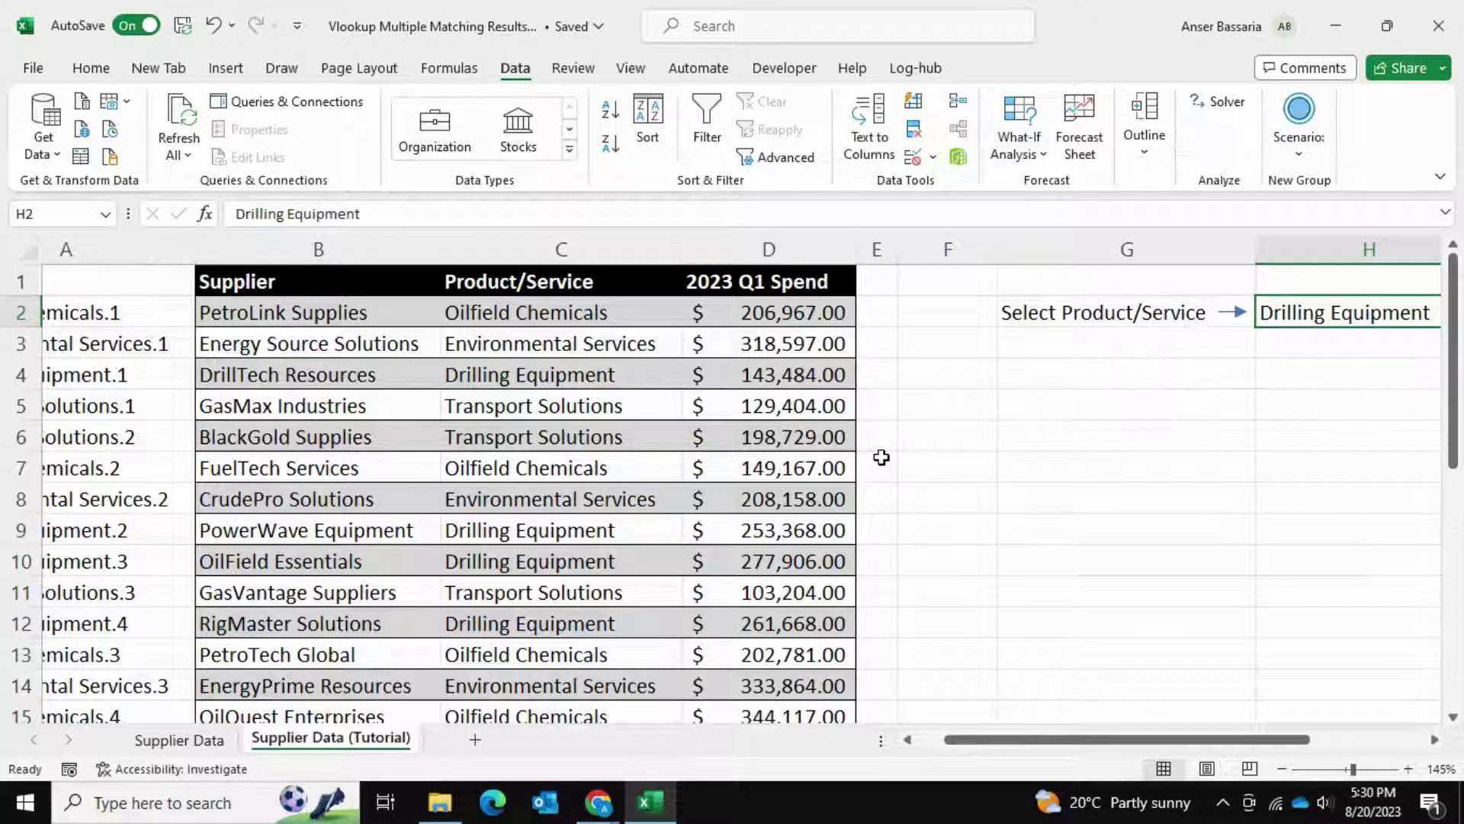
scroll(882, 457, right, 3)
key(Right)
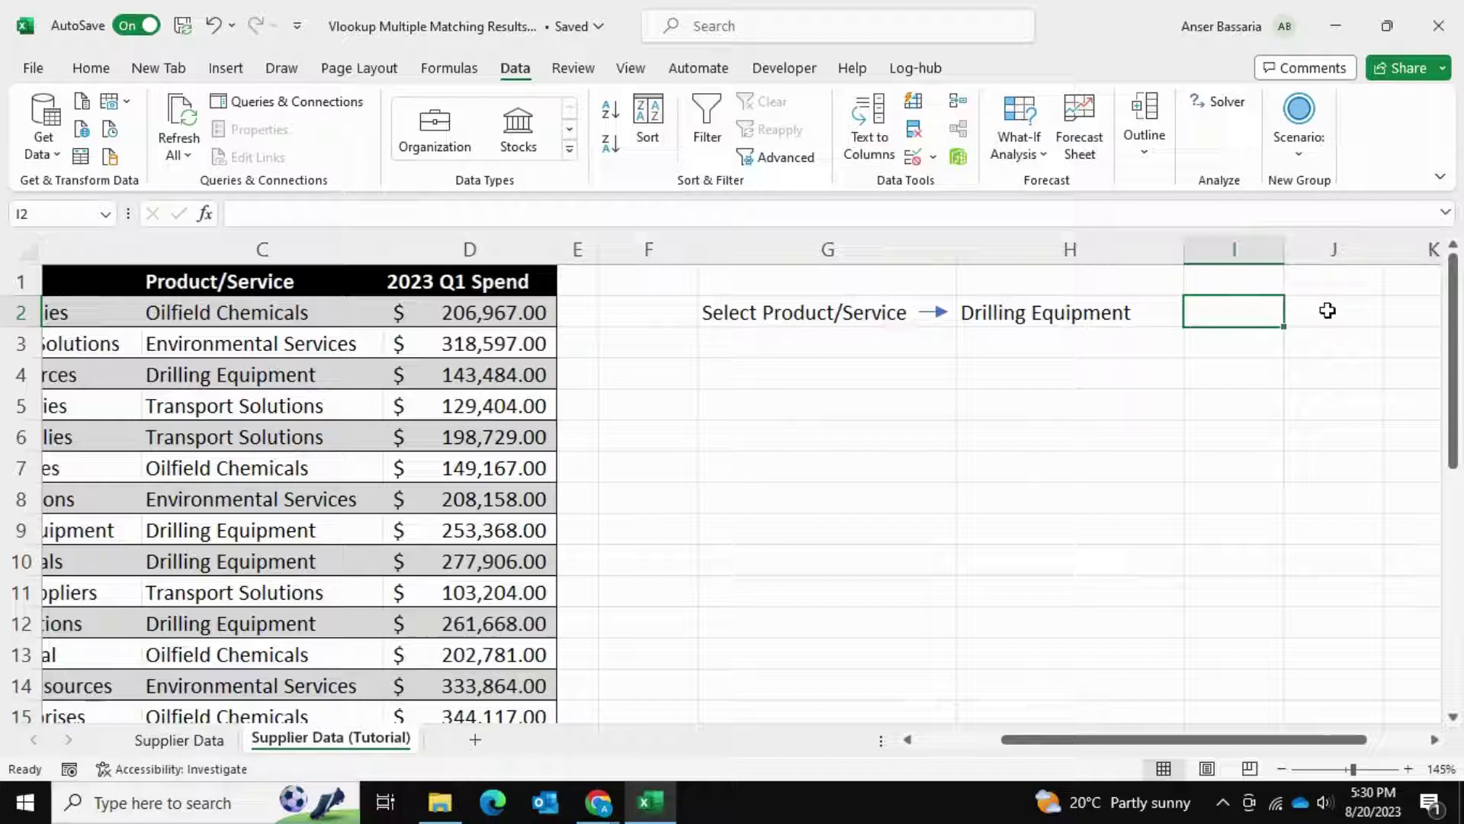
scroll(1328, 311, right, 2)
click(1275, 322)
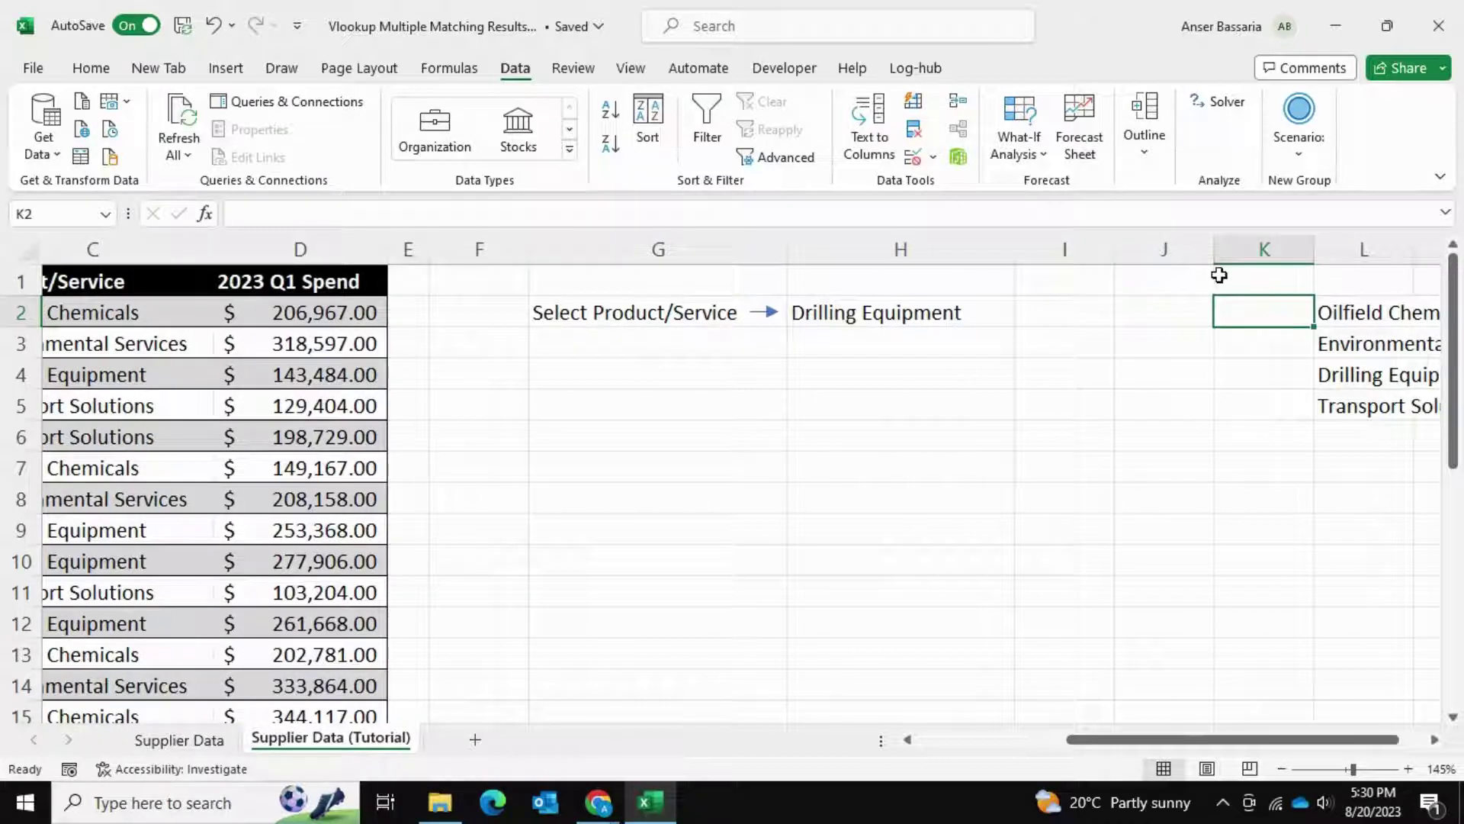
text(=countif)
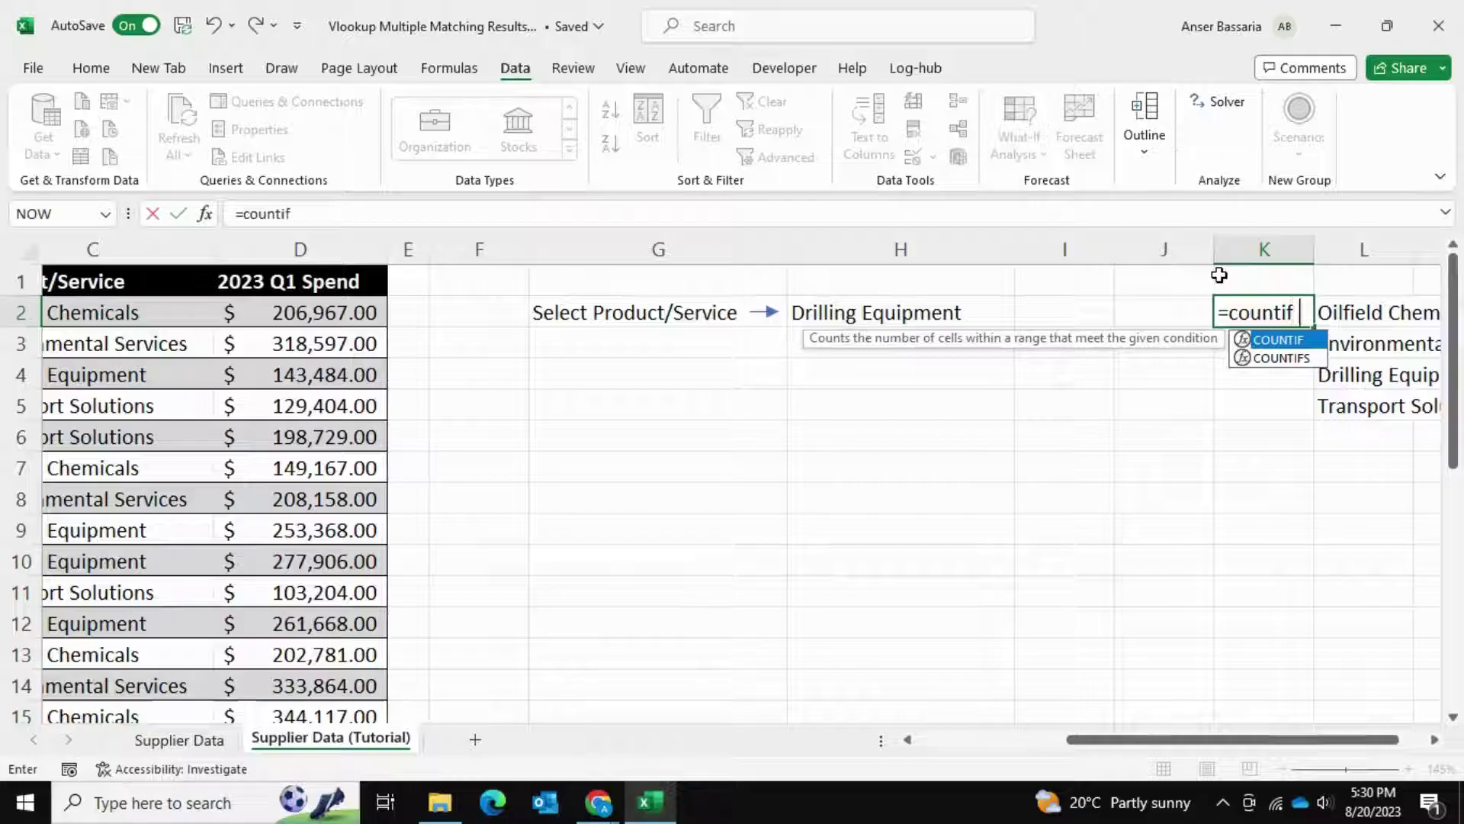
text(()
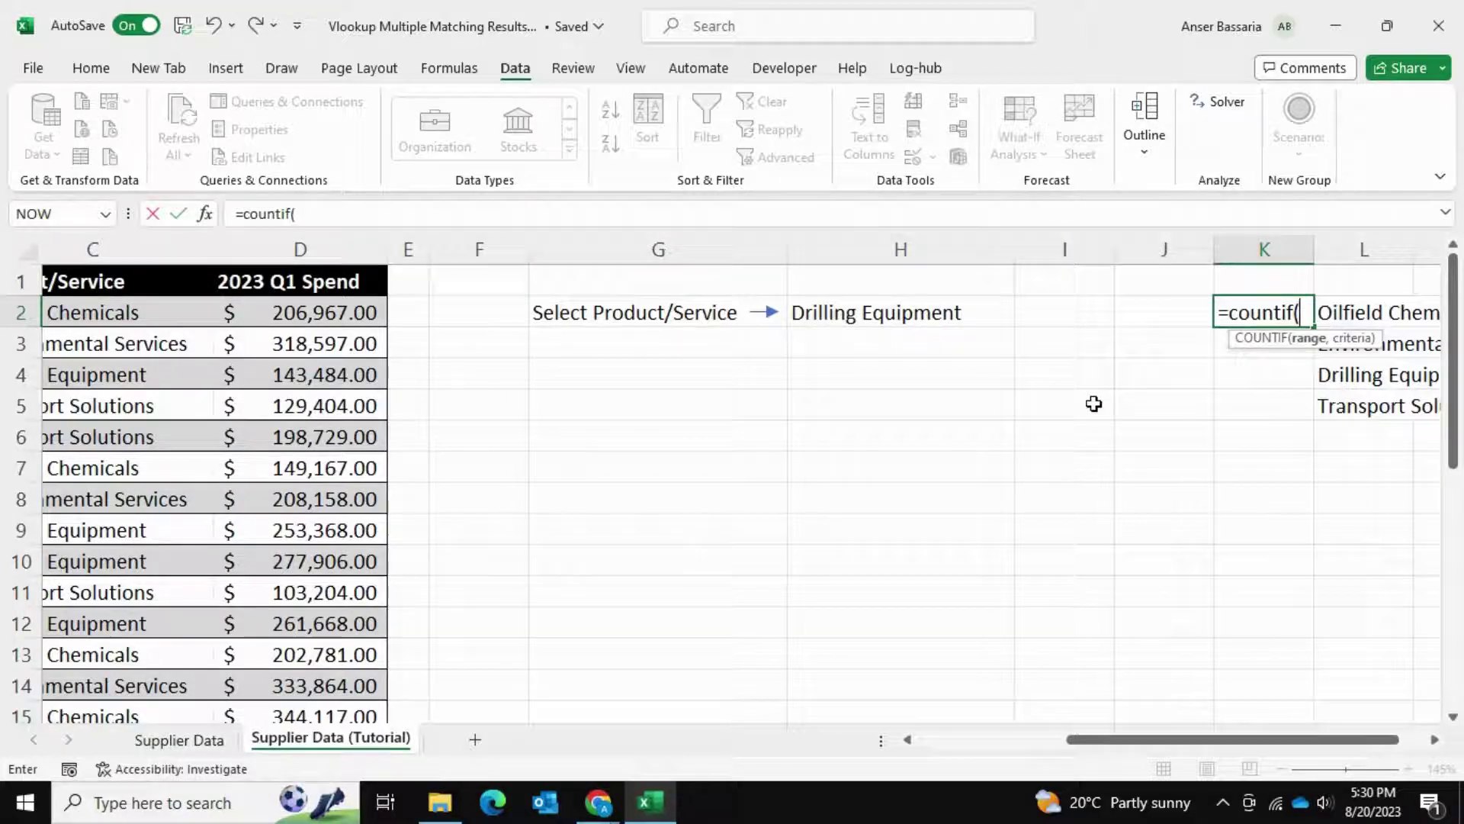
scroll(1094, 404, left, 2)
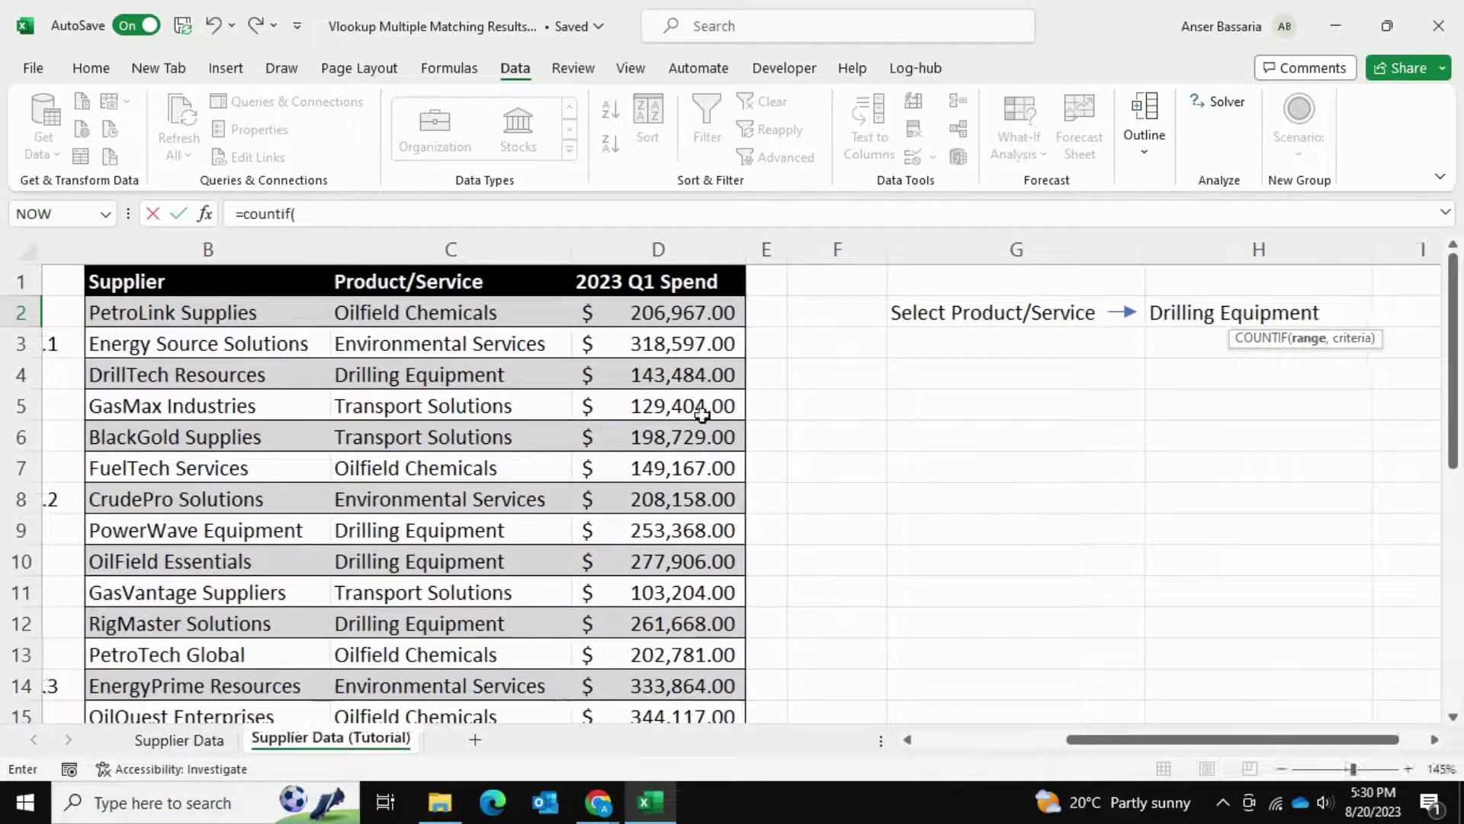
click(440, 314)
key(ctrl+shift+Down)
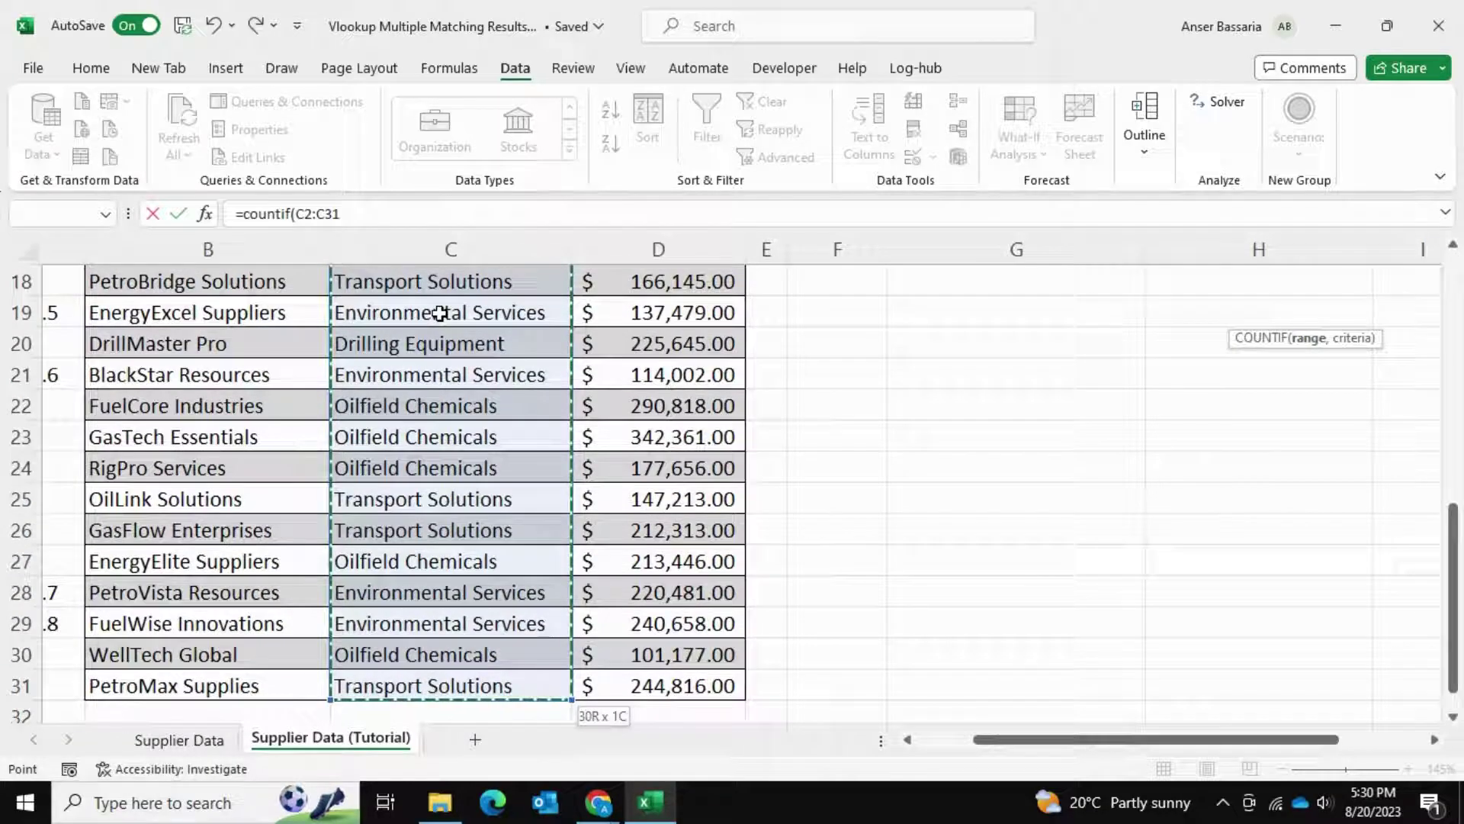
text(,)
scroll(941, 310, up, 6)
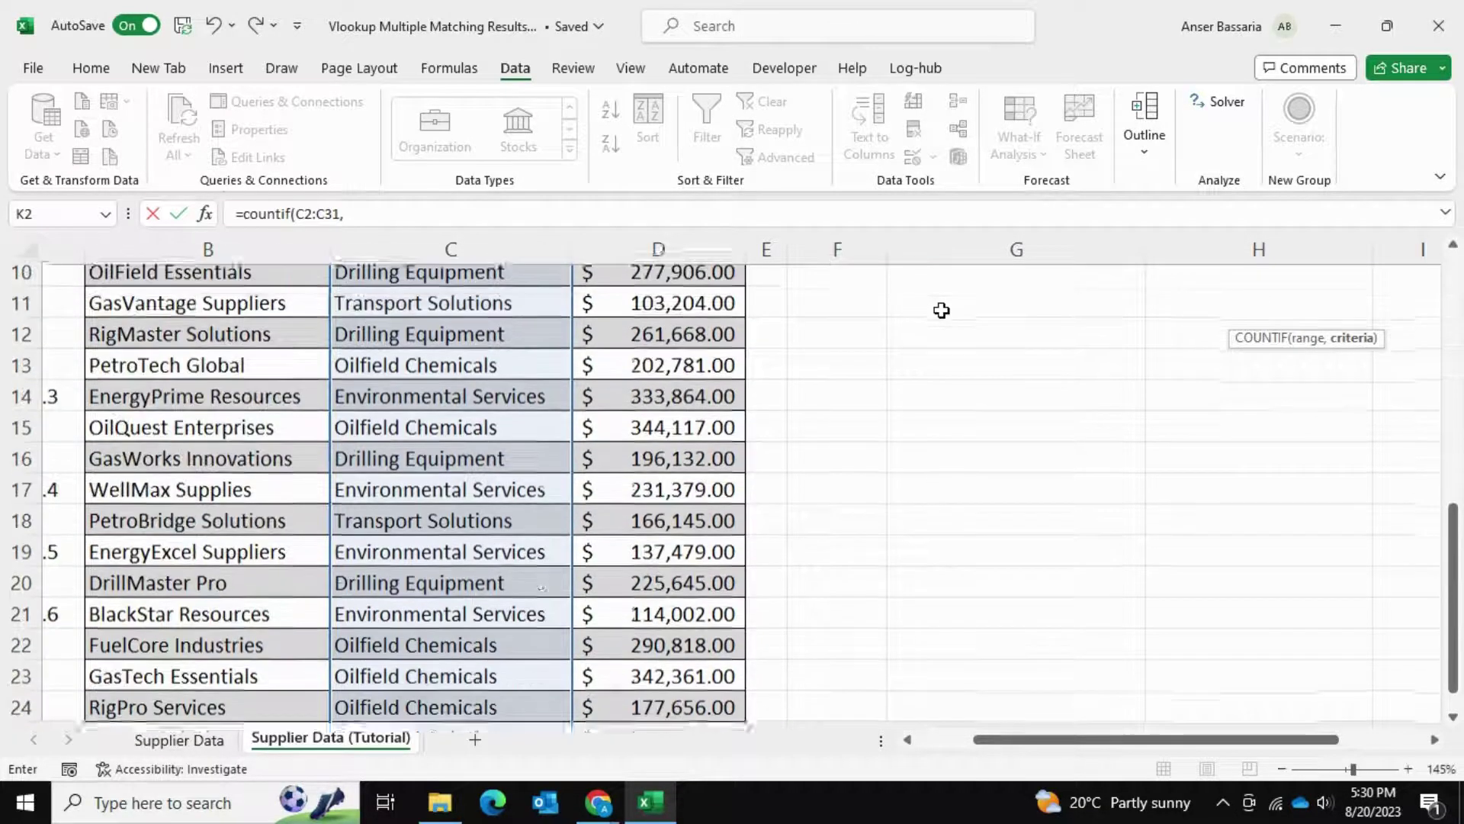
scroll(1186, 356, right, 3)
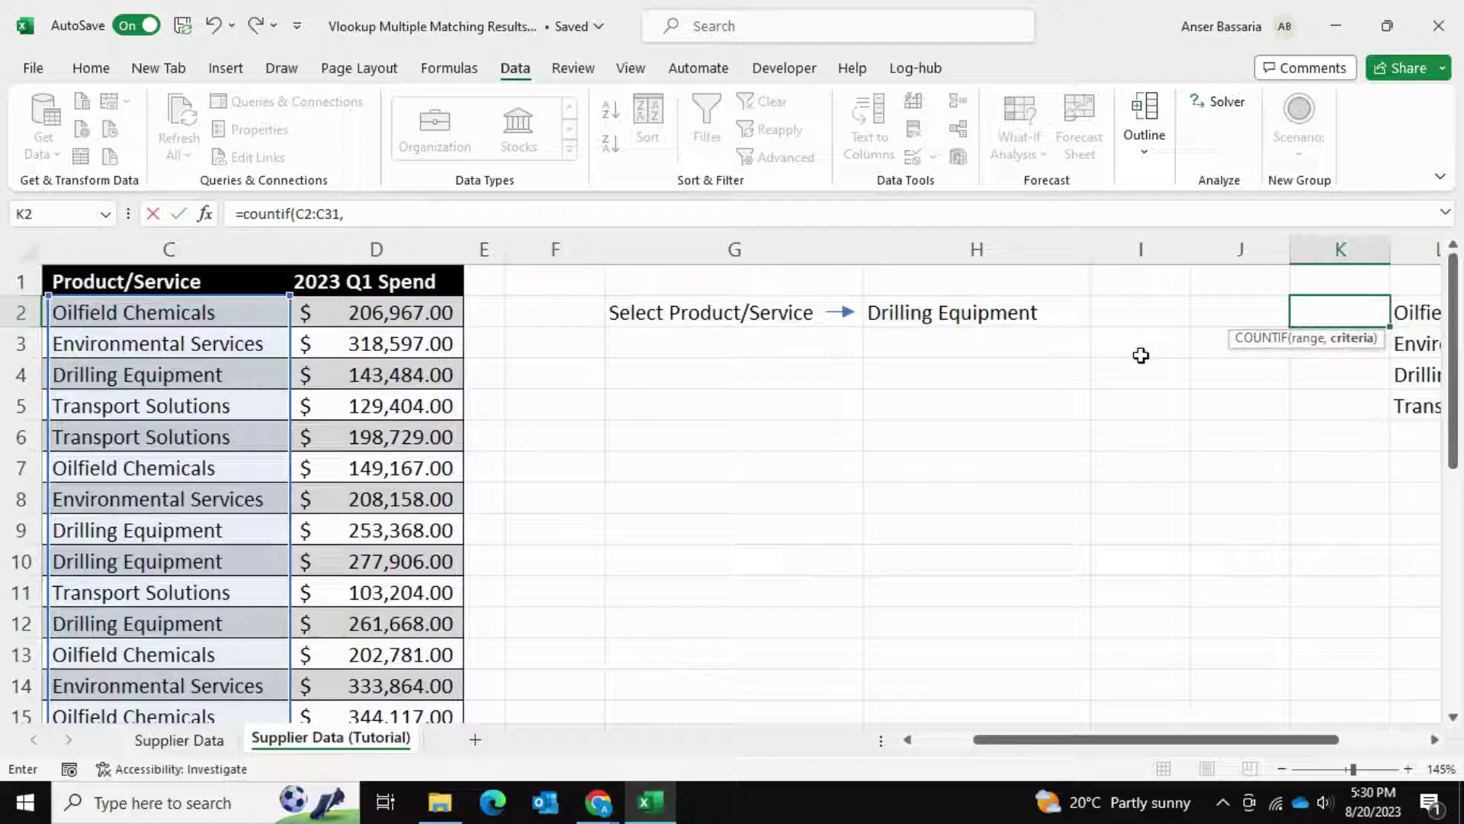
click(1009, 307)
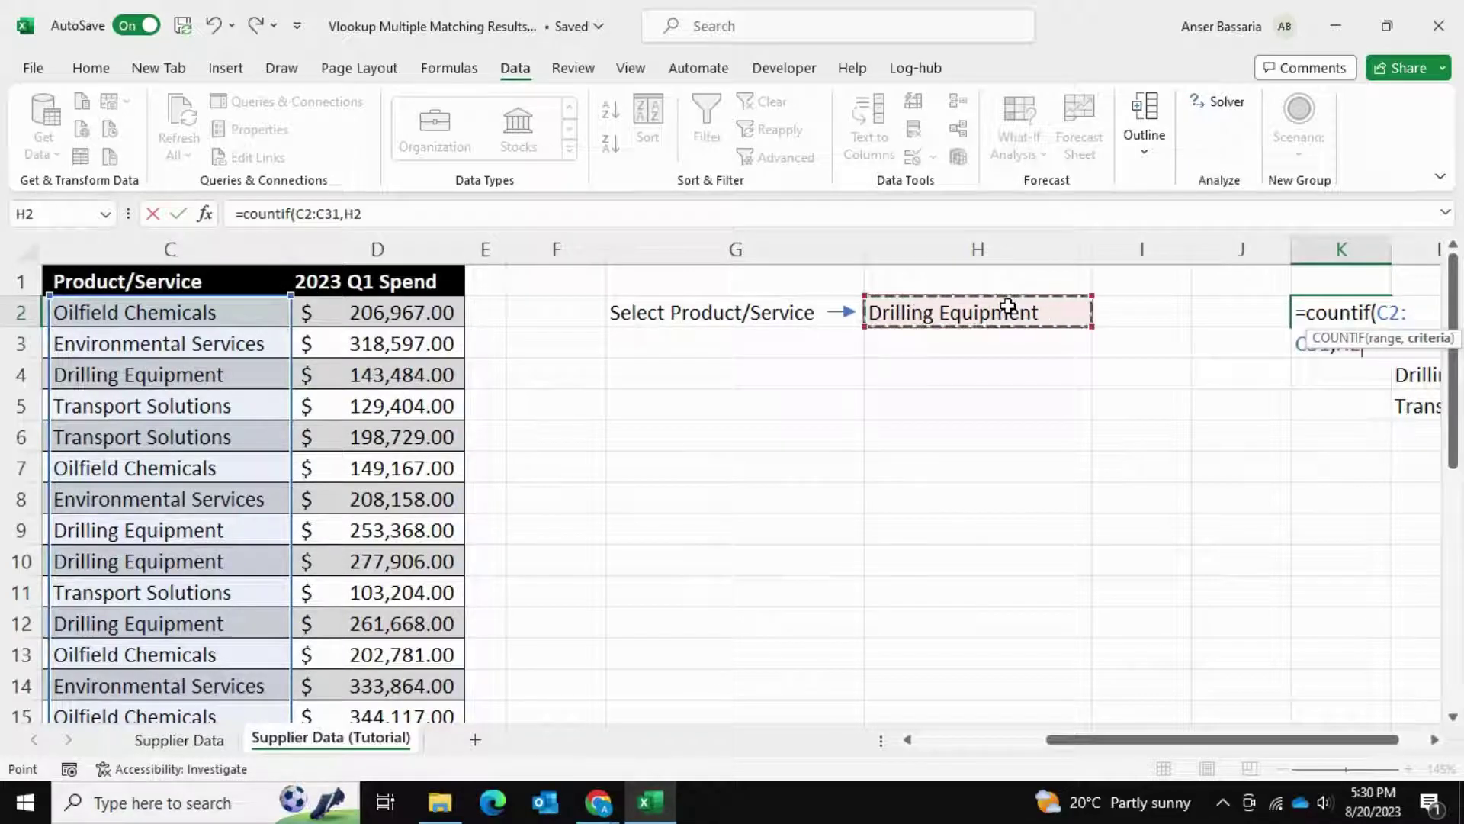
text())
key(Return)
scroll(1007, 305, right, 3)
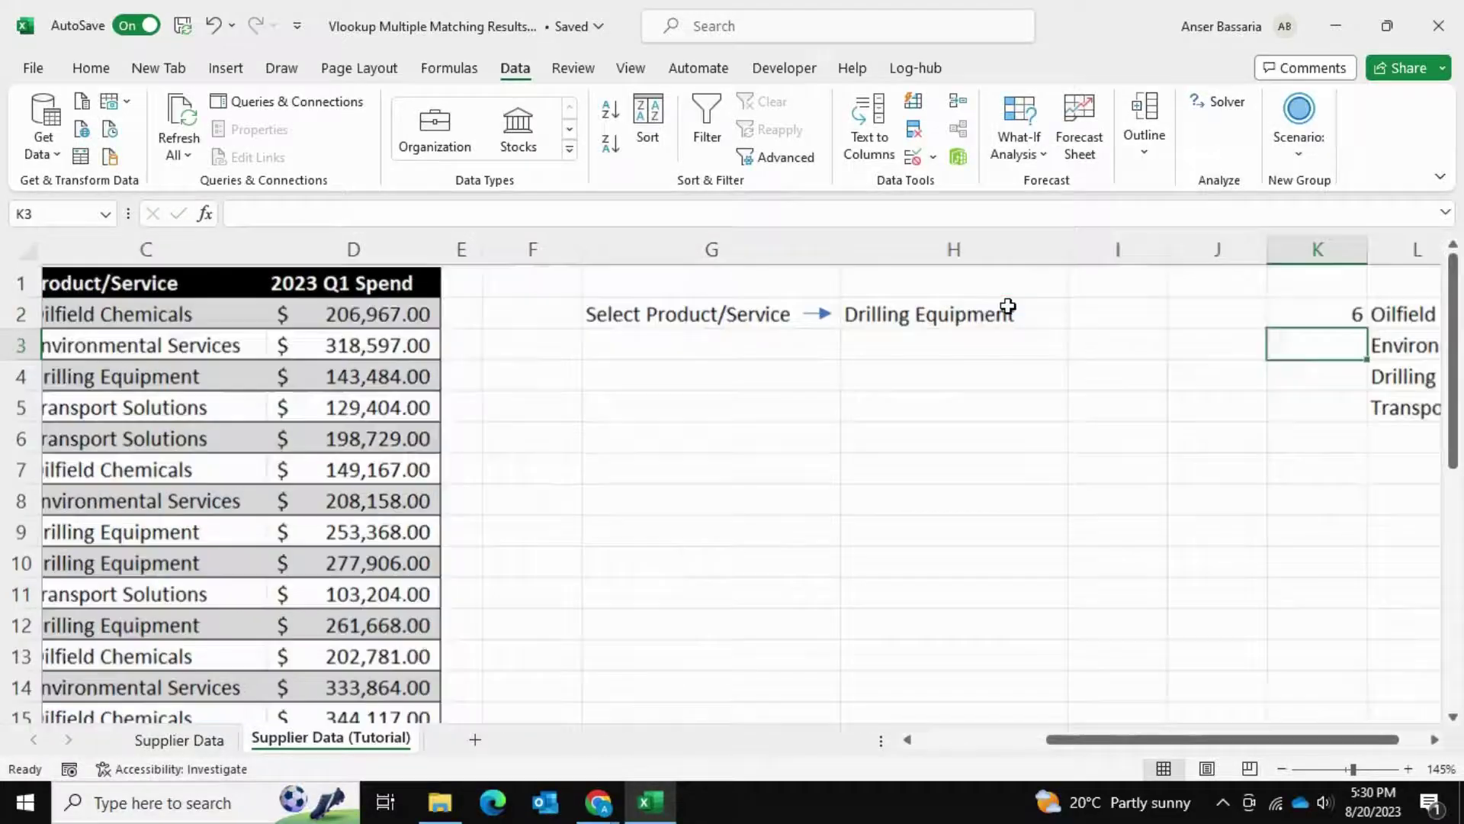
click(1256, 304)
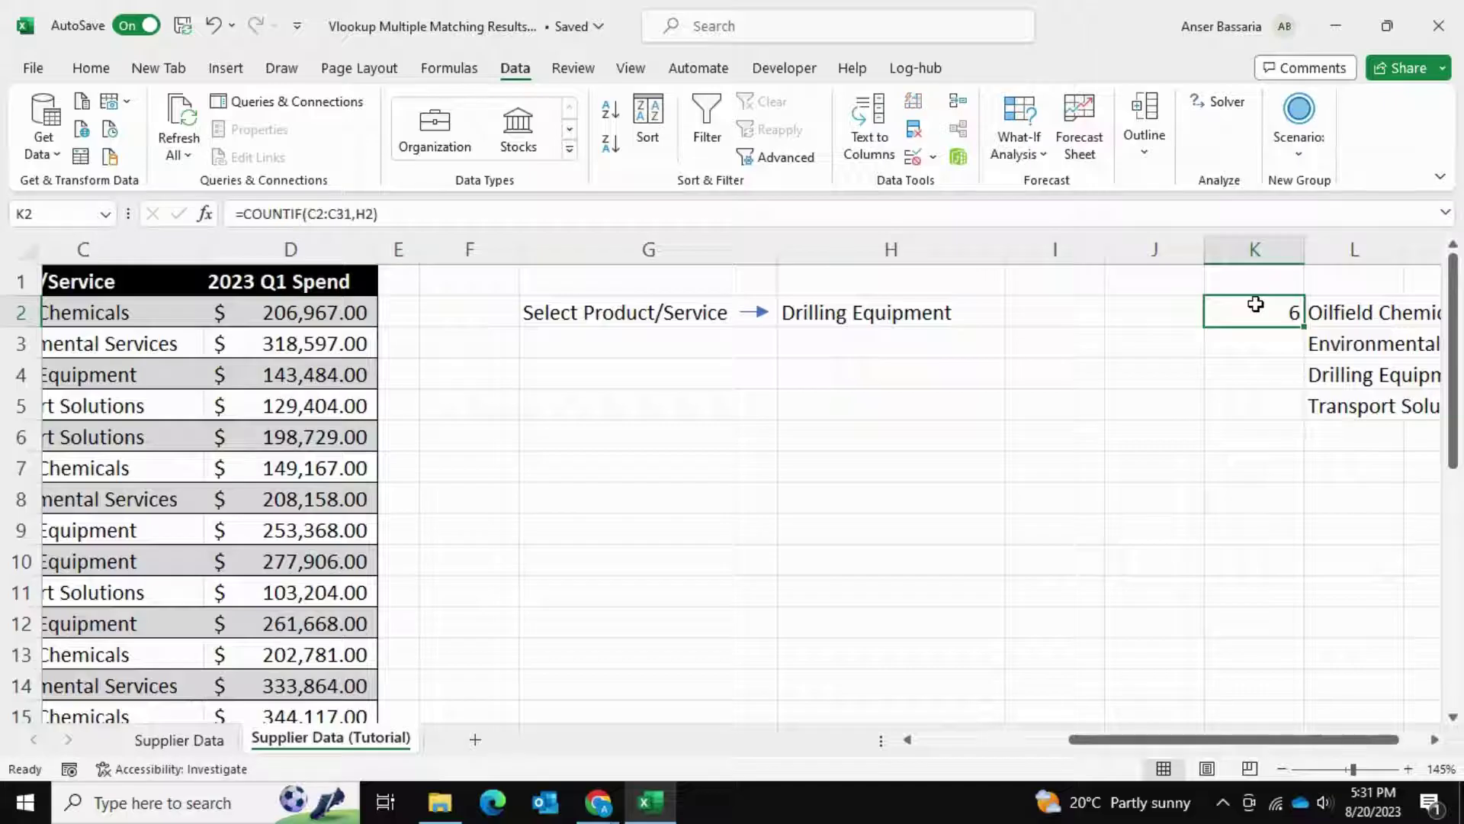
scroll(839, 328, left, 5)
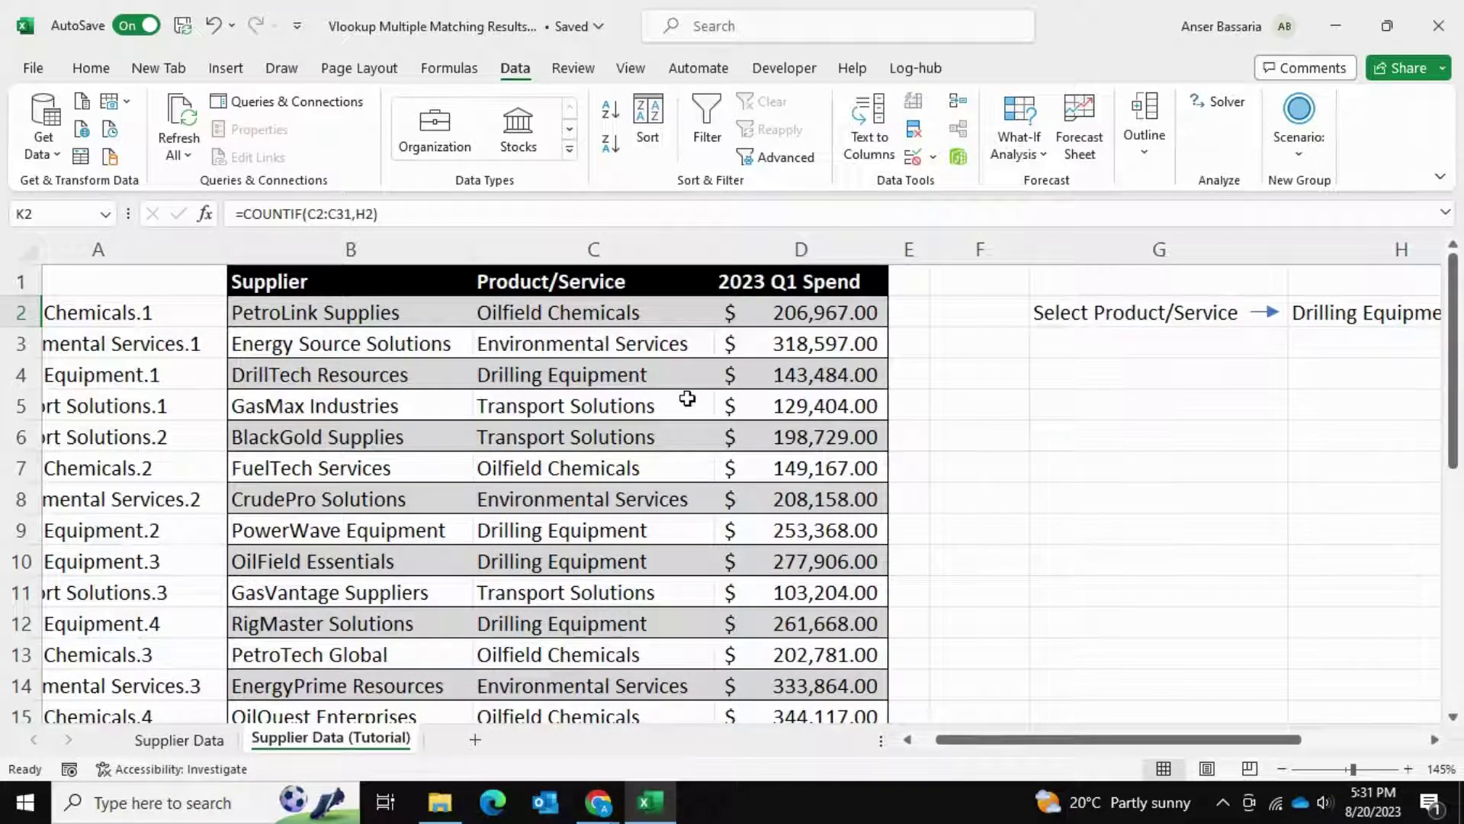
Step: Choose Environmental Services from the H2 dropdown and check the match count in K2
scroll(1177, 310, right, 3)
drag(877, 313, 1213, 310)
click(1284, 366)
click(1219, 323)
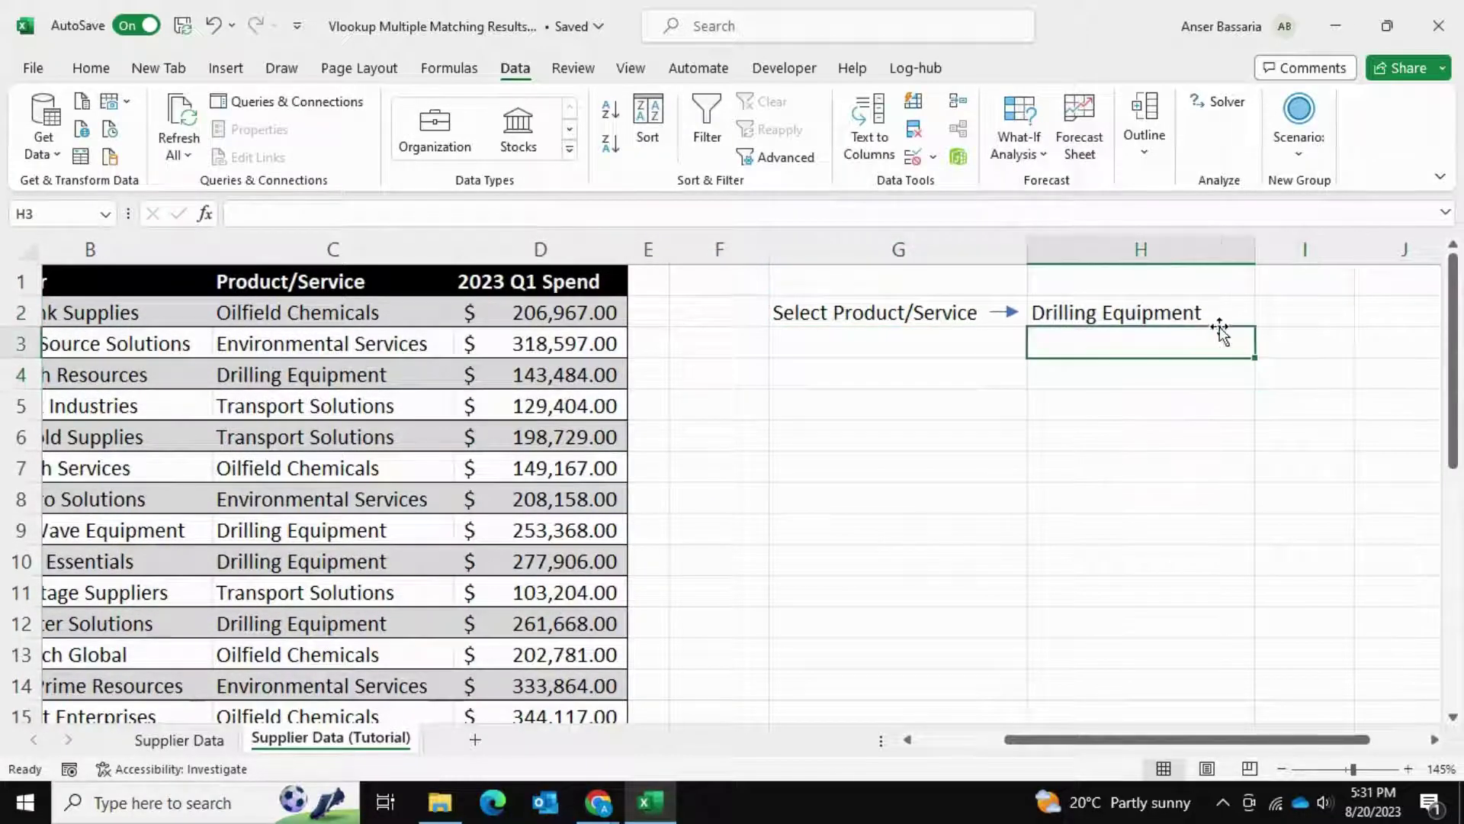
click(1269, 319)
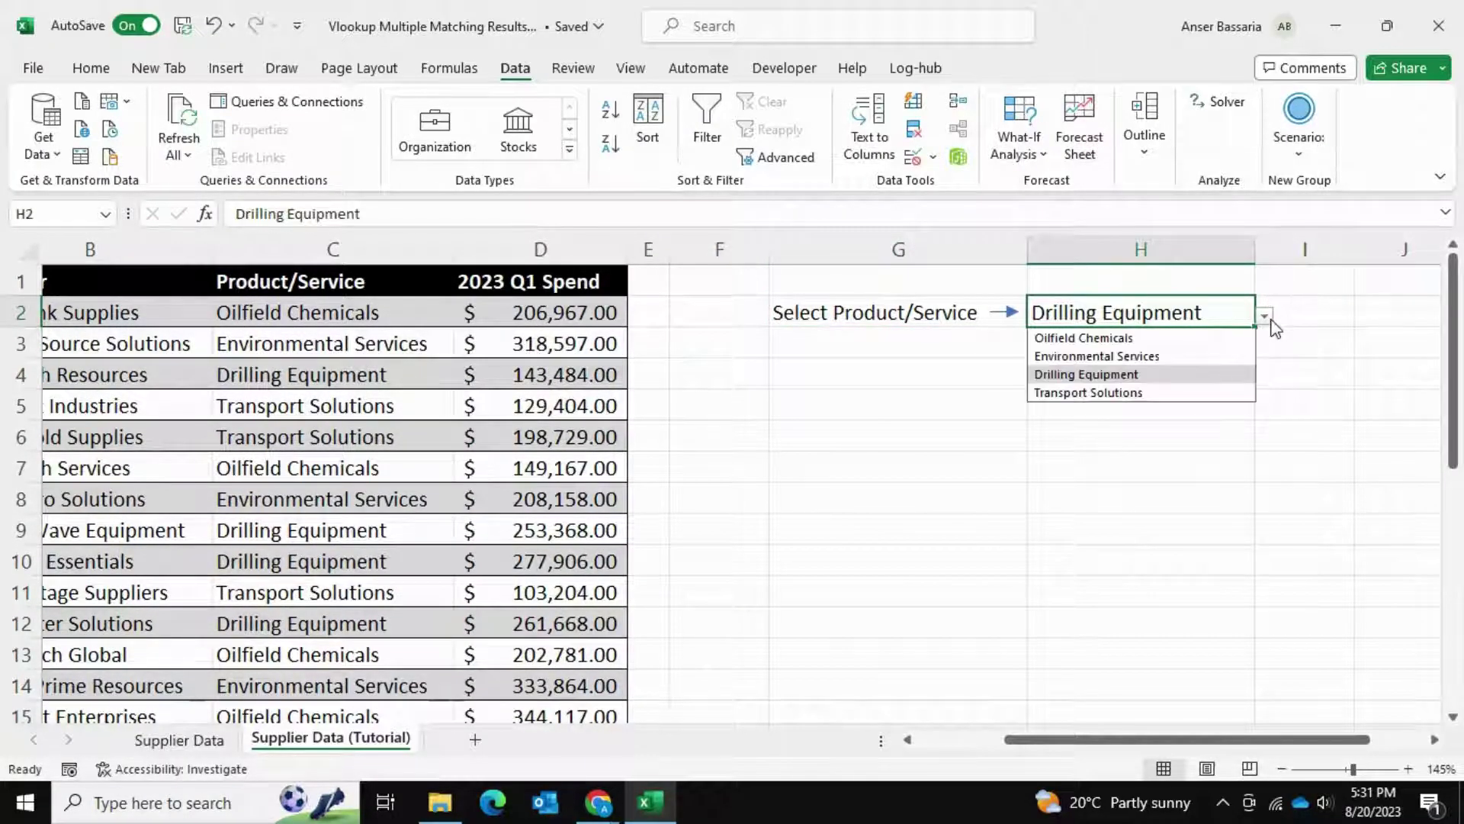
click(1152, 357)
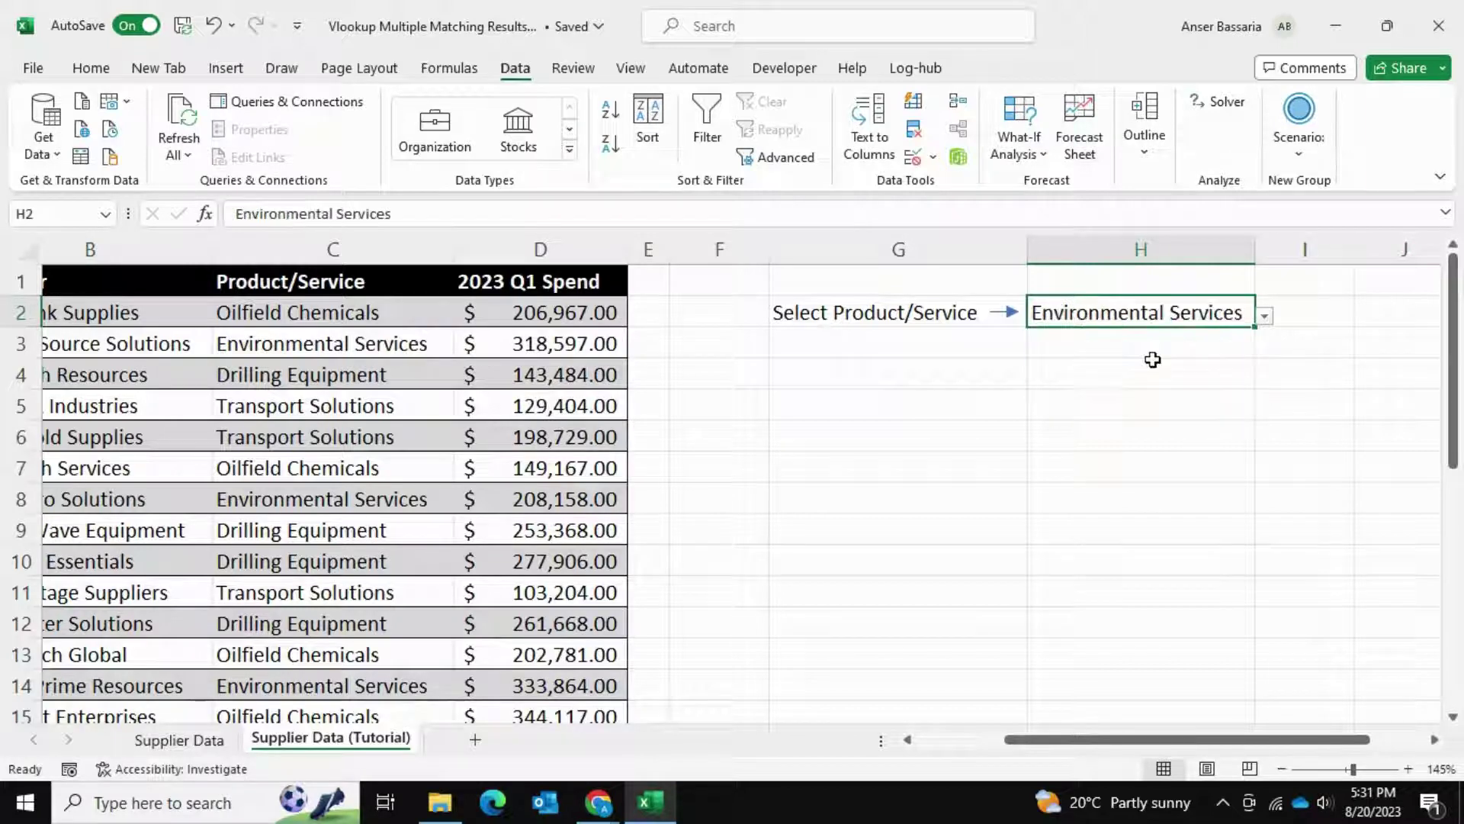
scroll(1151, 360, right, 2)
click(1212, 313)
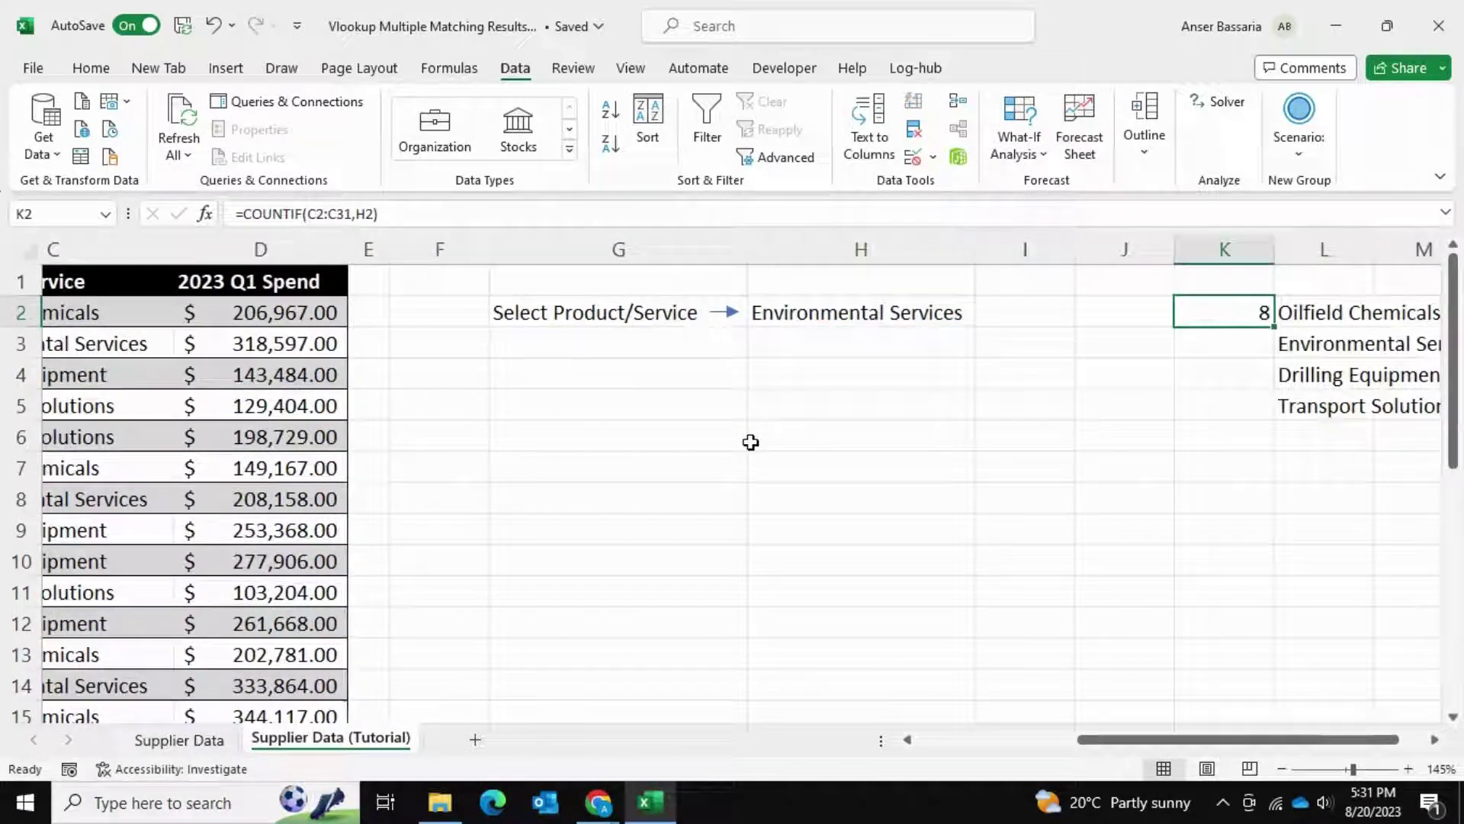
scroll(736, 436, left, 3)
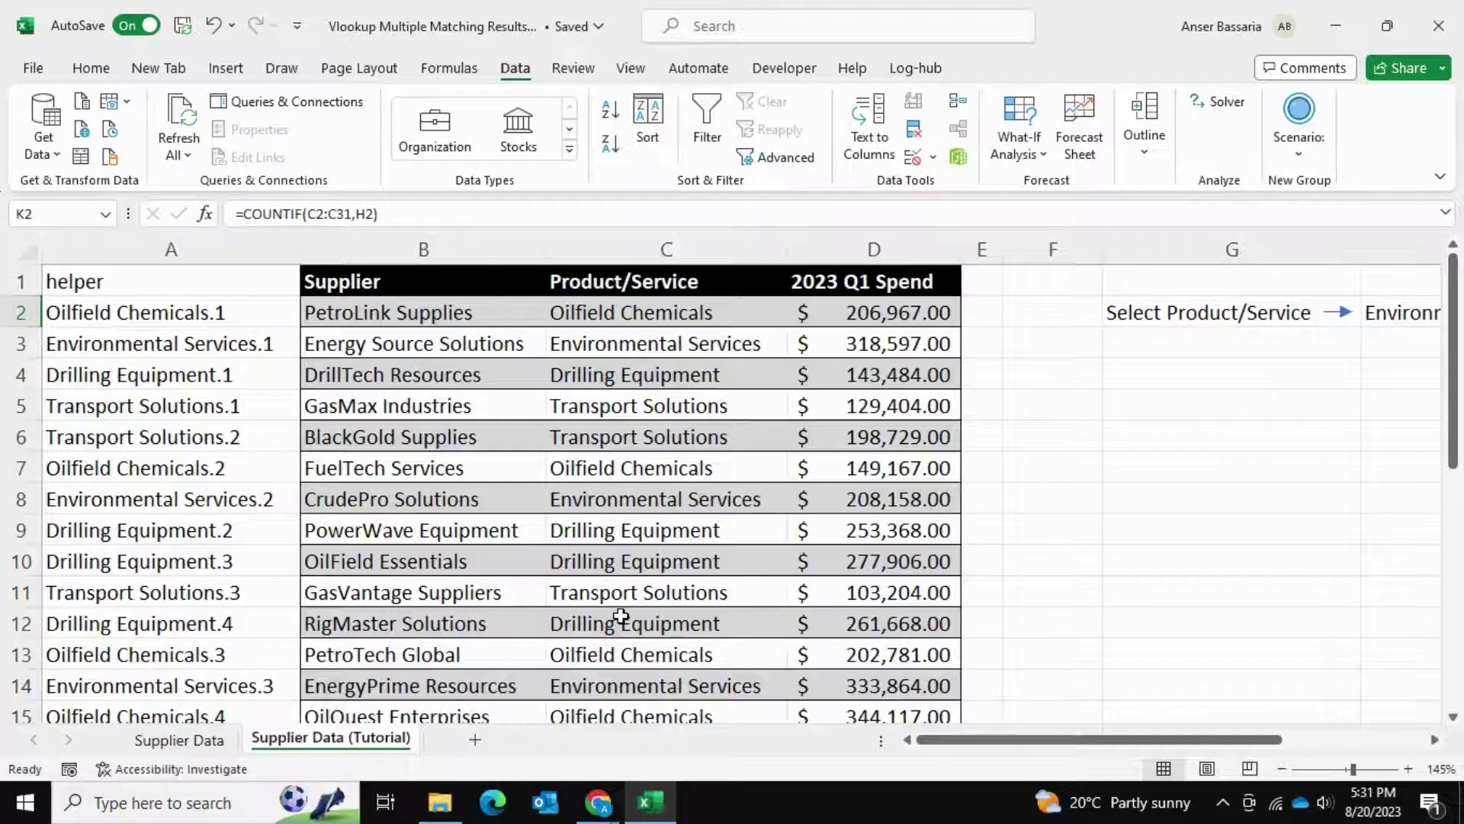
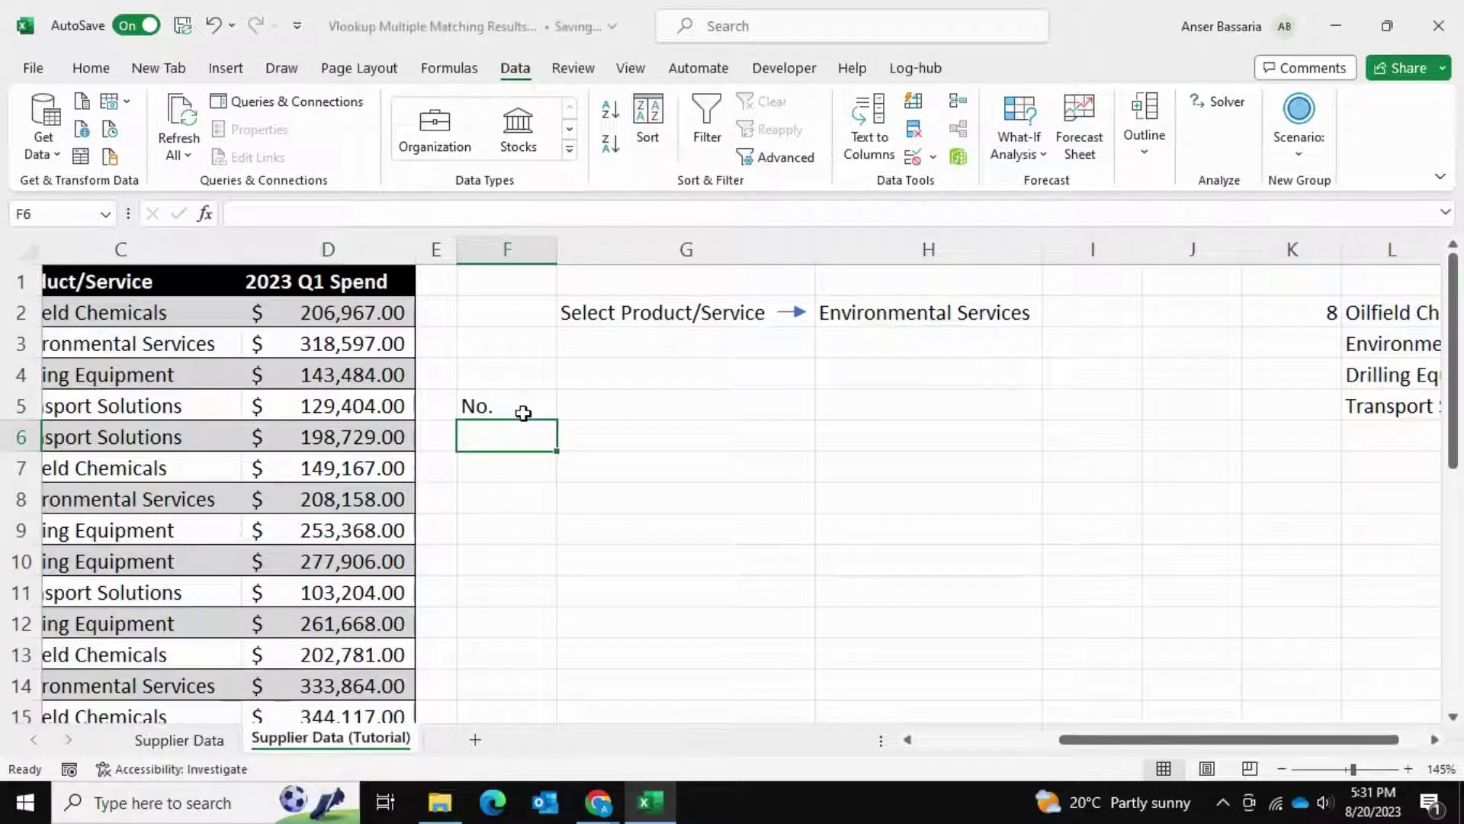
Step: Under the No. header, enter 1 in F6 and the formula =IF(F6>=K2,"",F6+1) in F7
text(1)
key(Return)
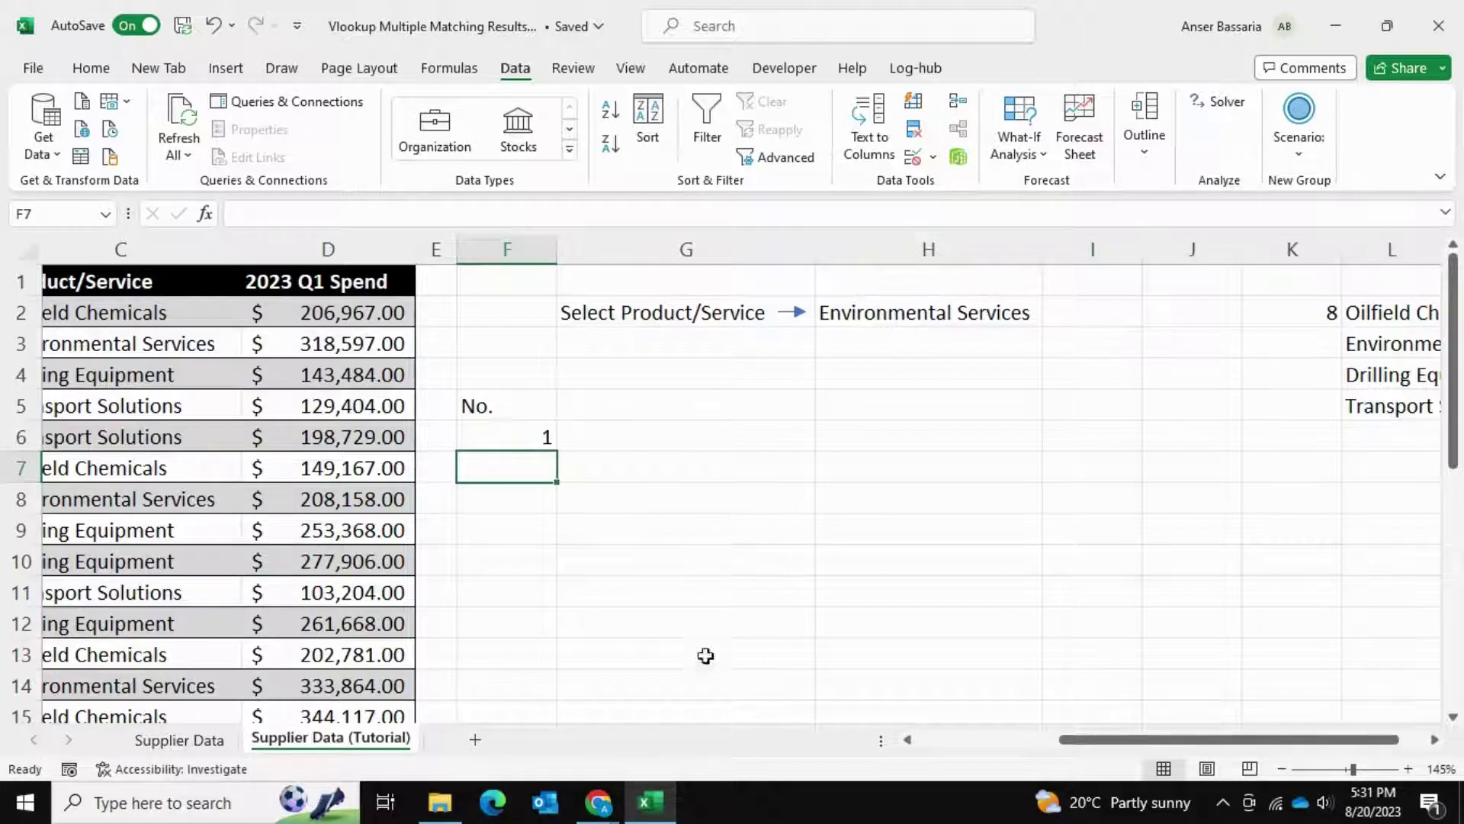
scroll(559, 536, down, 1)
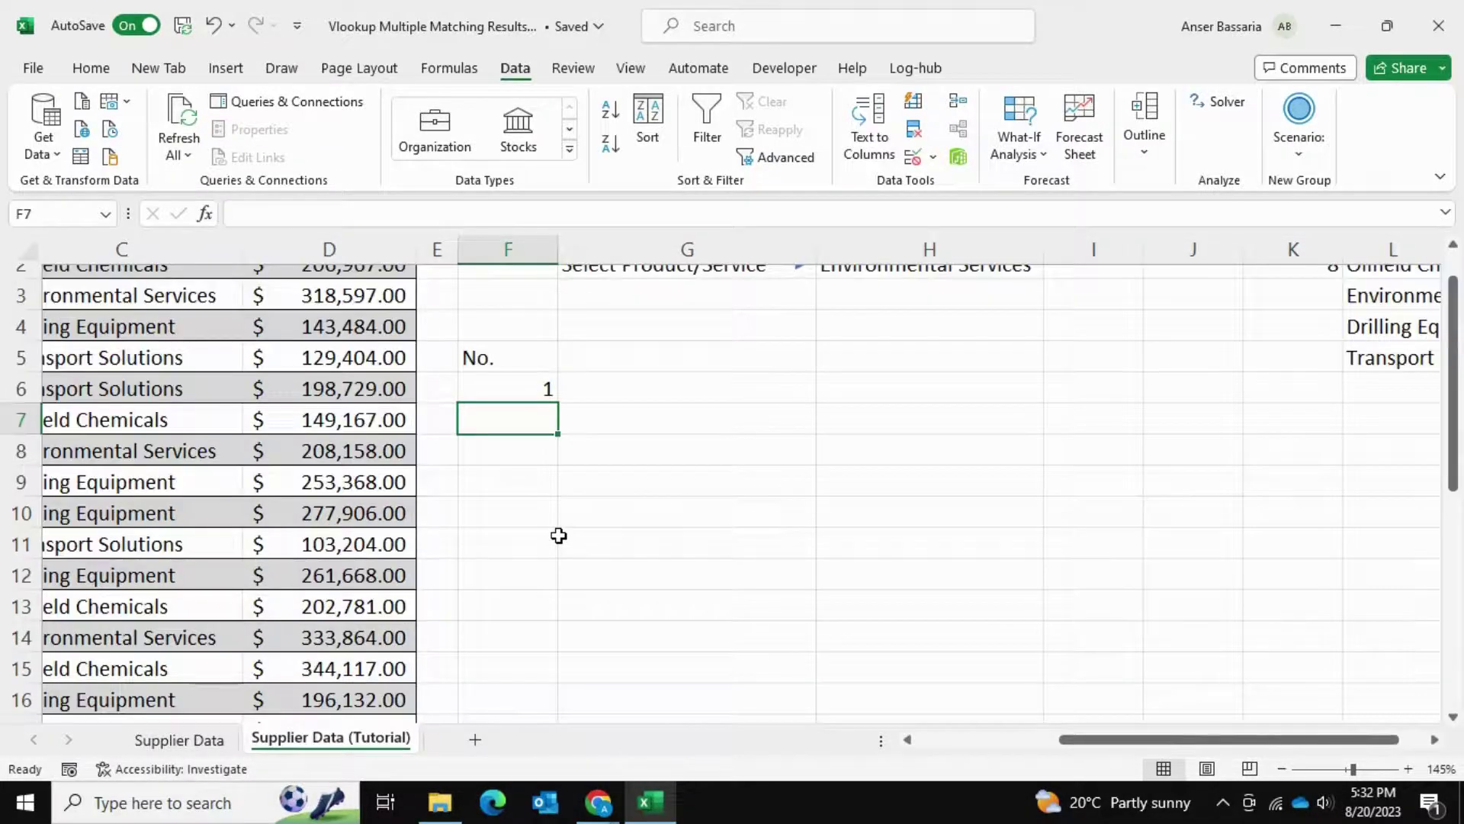
text(=if()
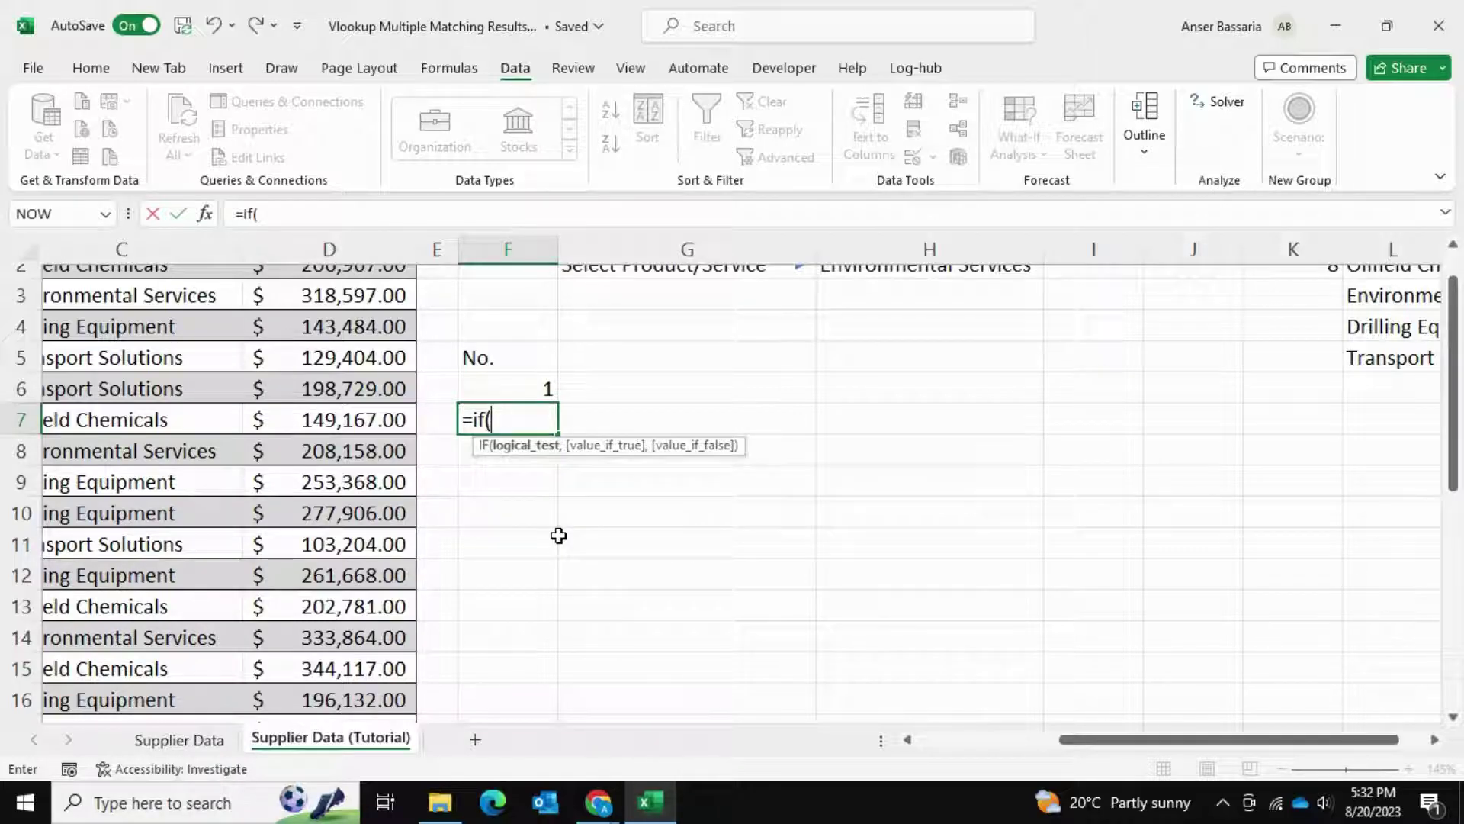
click(517, 389)
scroll(518, 390, up, 1)
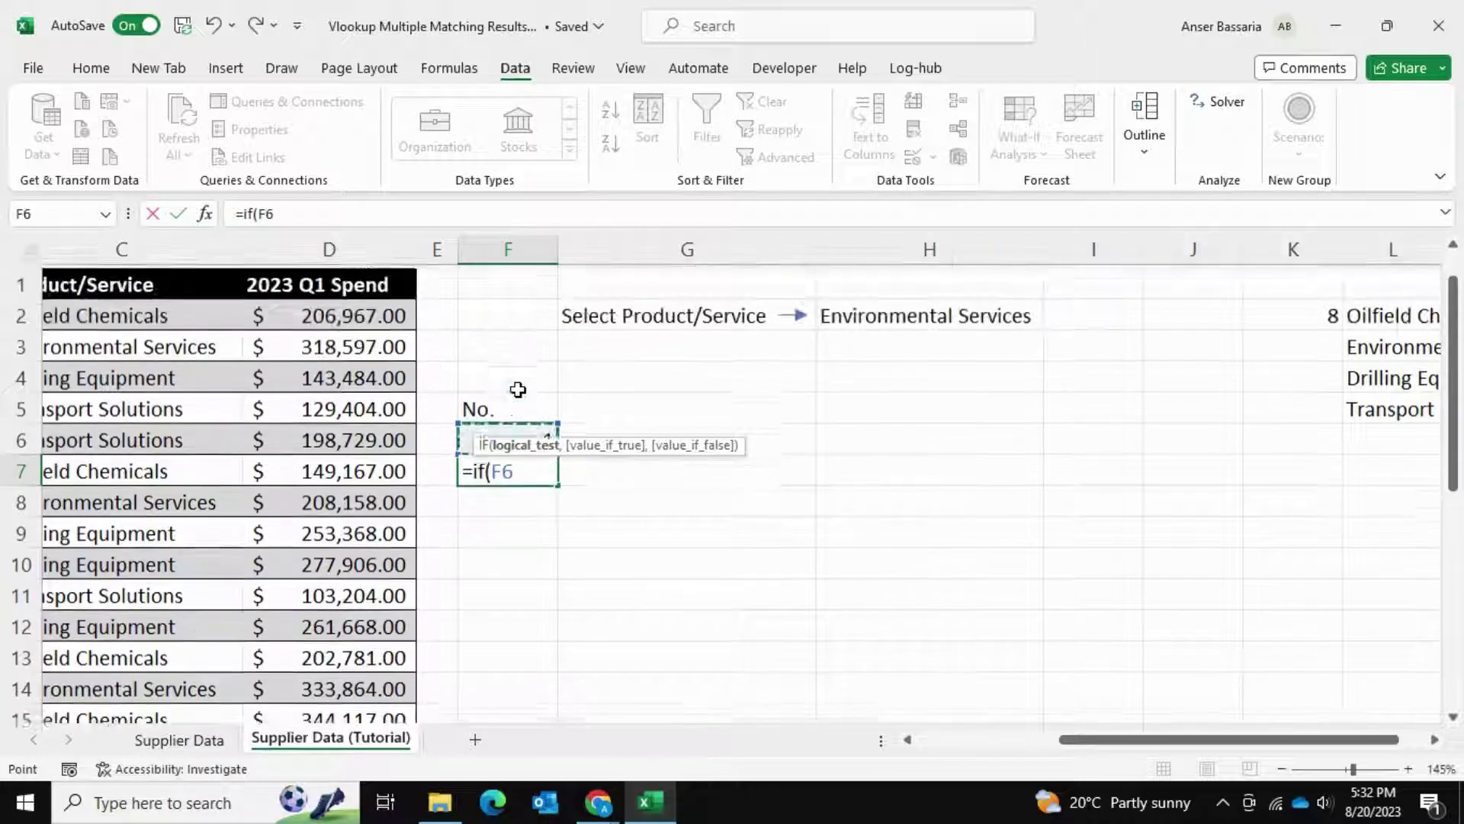
text(>=)
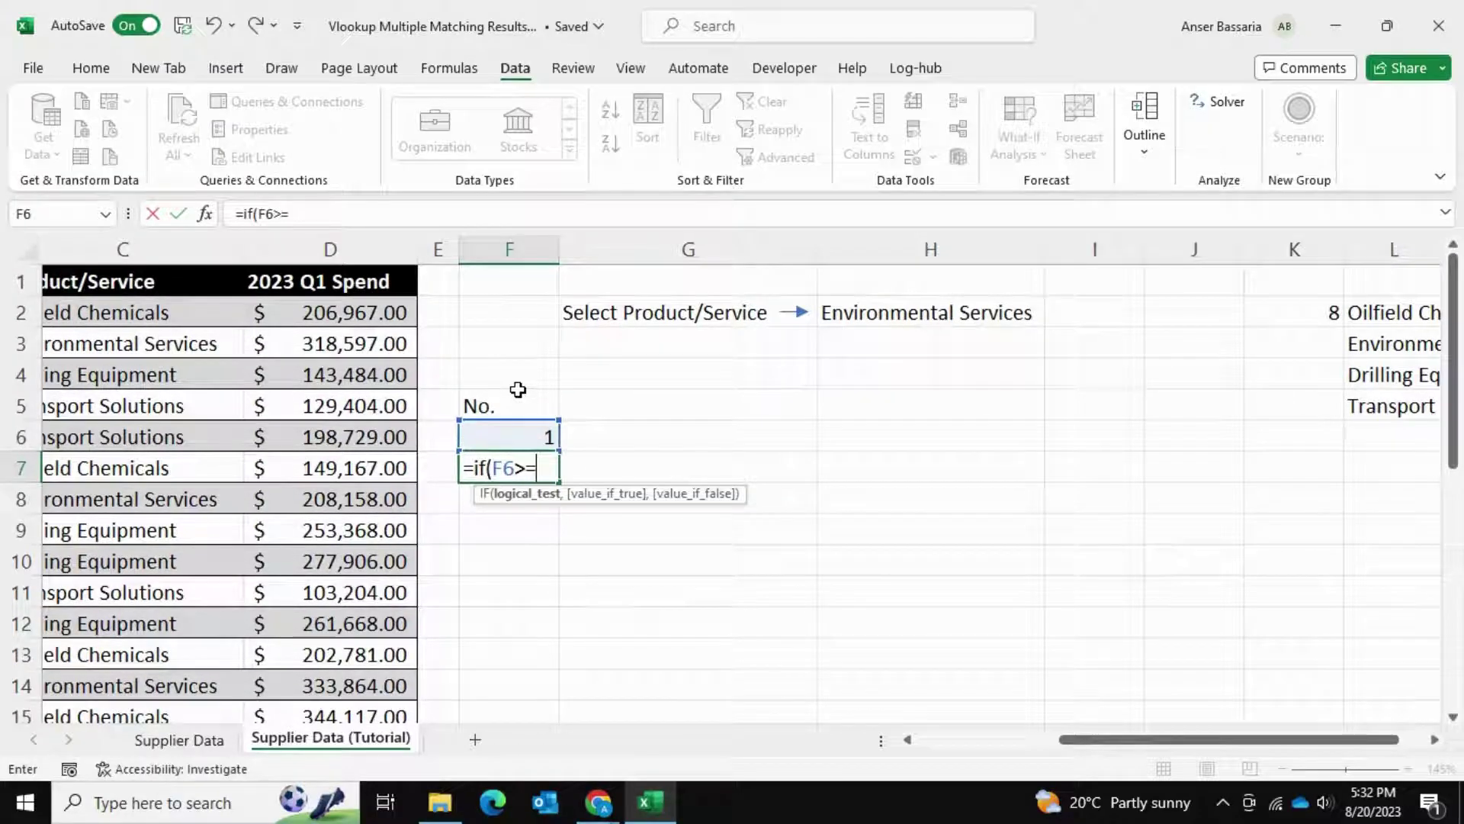
click(1298, 306)
text(,)
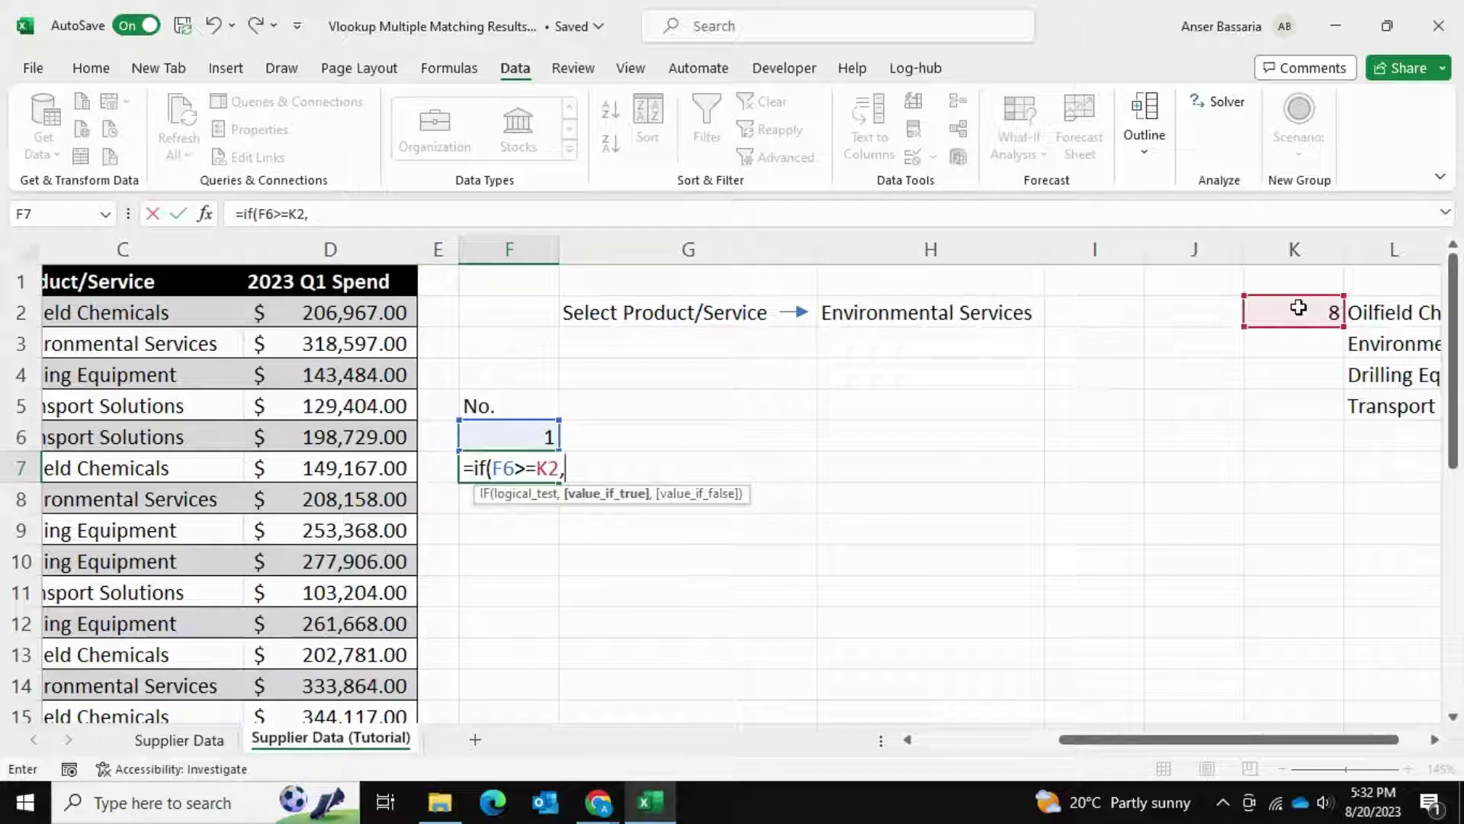
text("",)
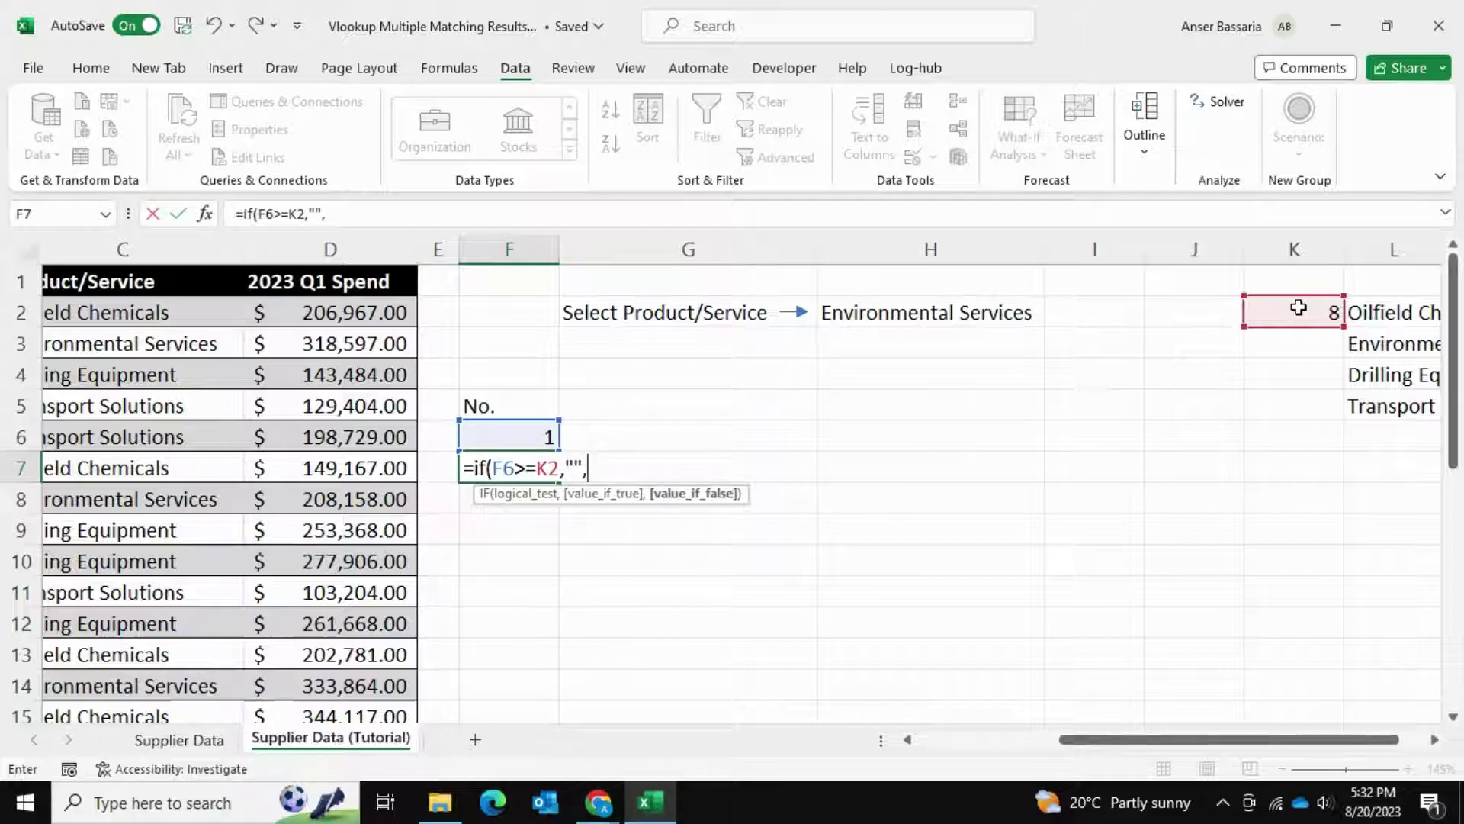
click(533, 436)
text(+1)
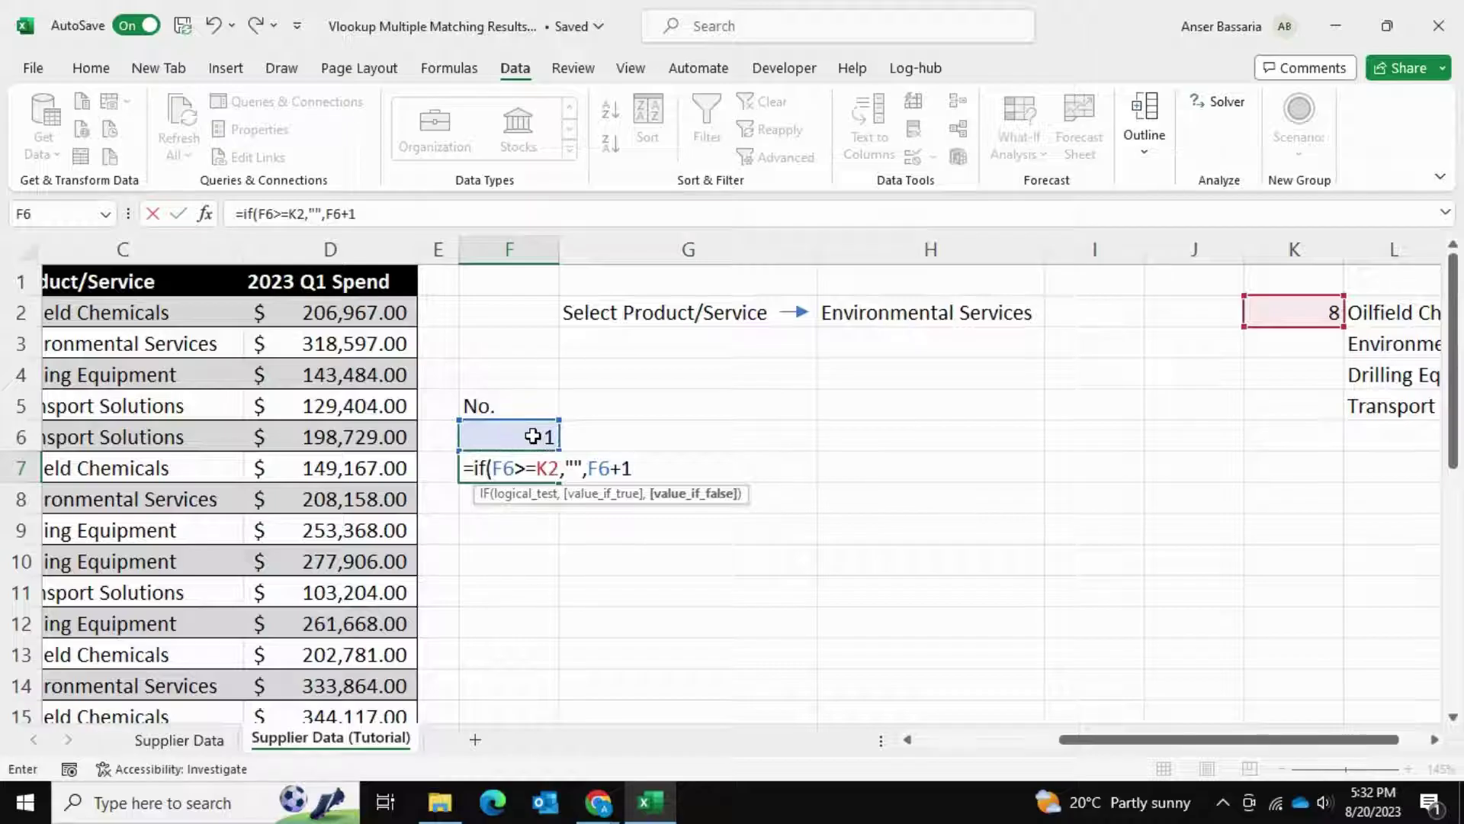
key(ctrl+Return)
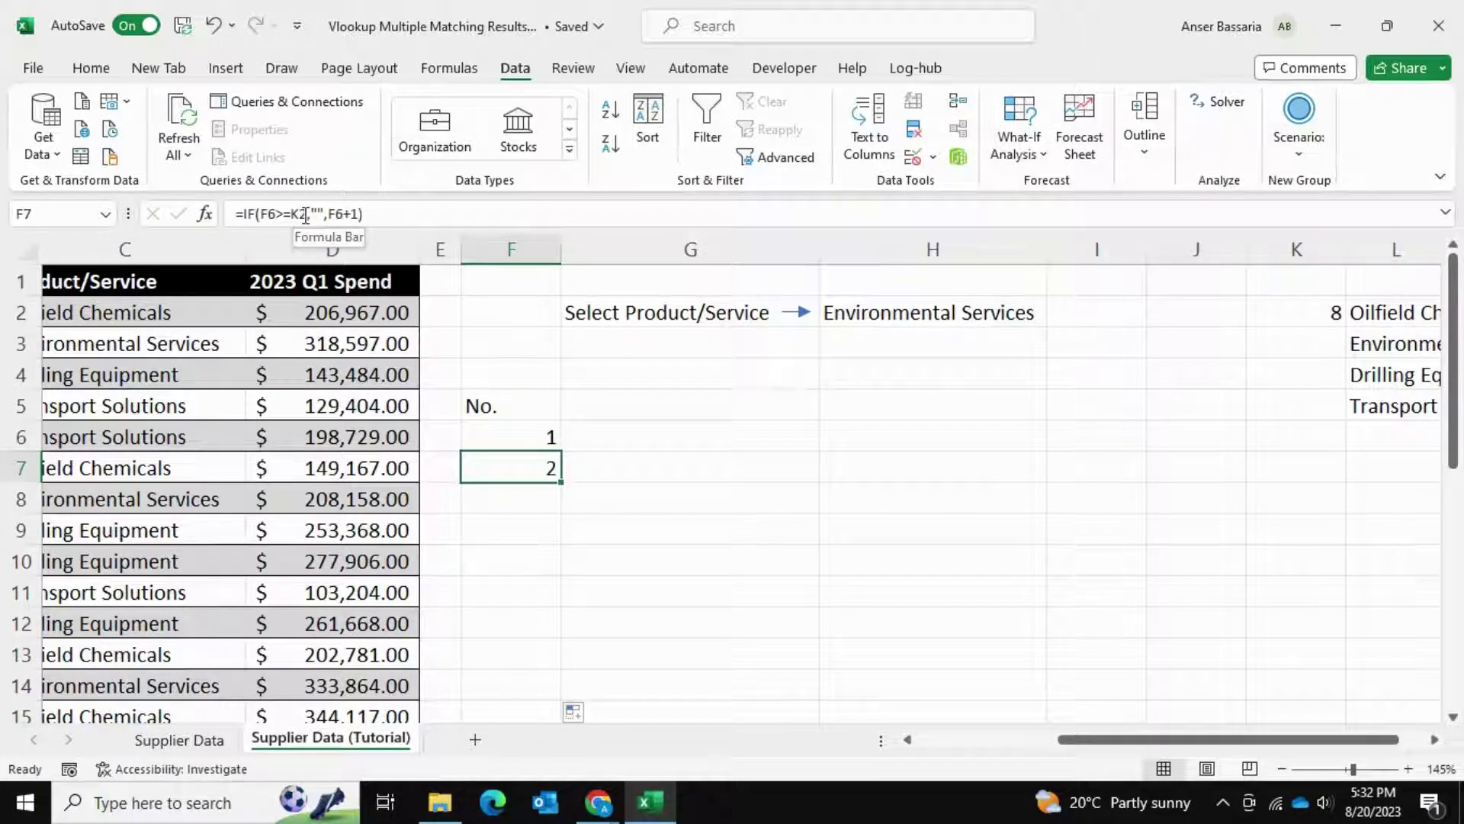
Step: Make the K2 reference in the F7 formula absolute as $K$2
click(306, 215)
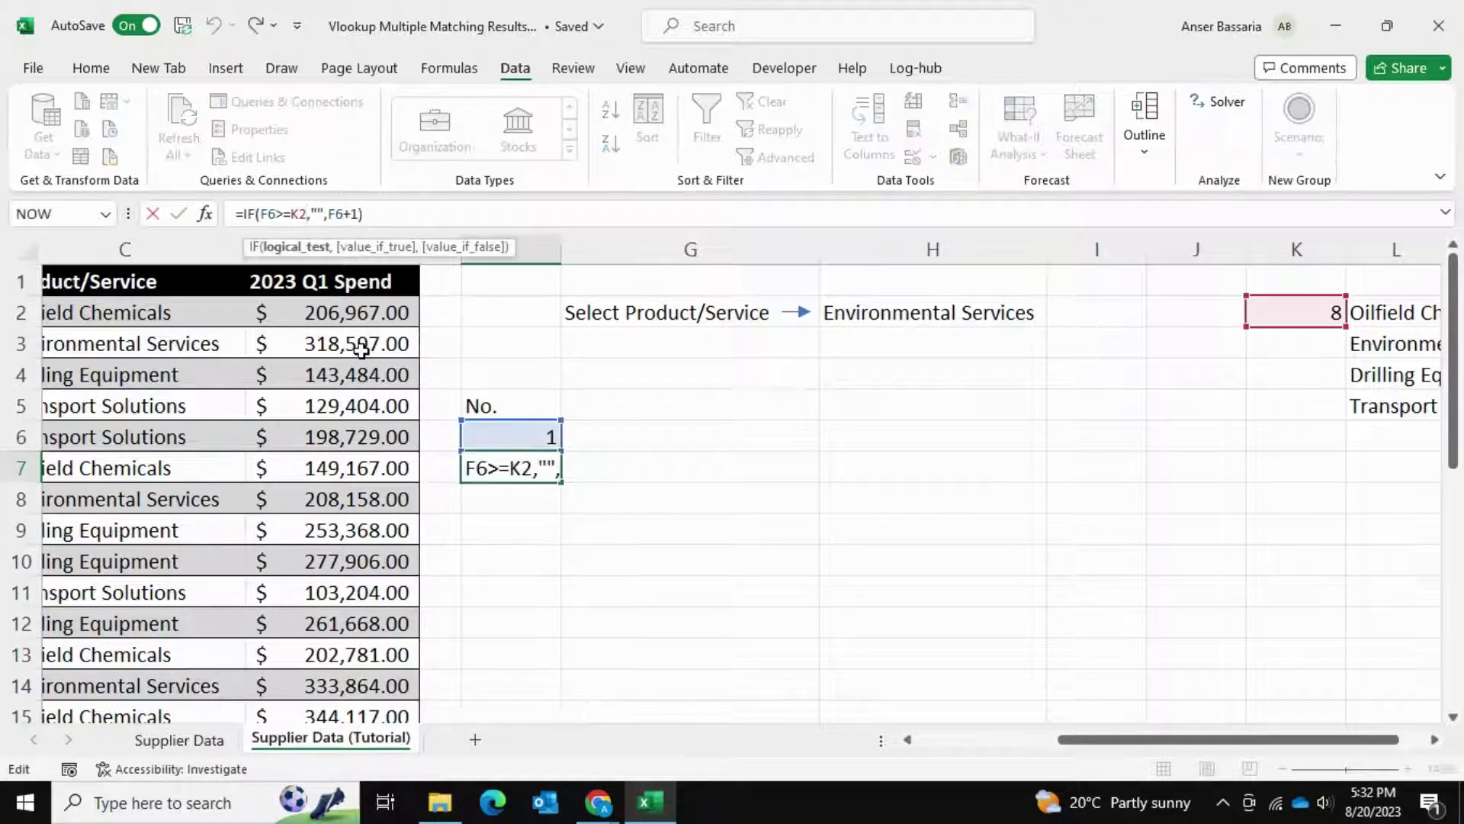
key(F4)
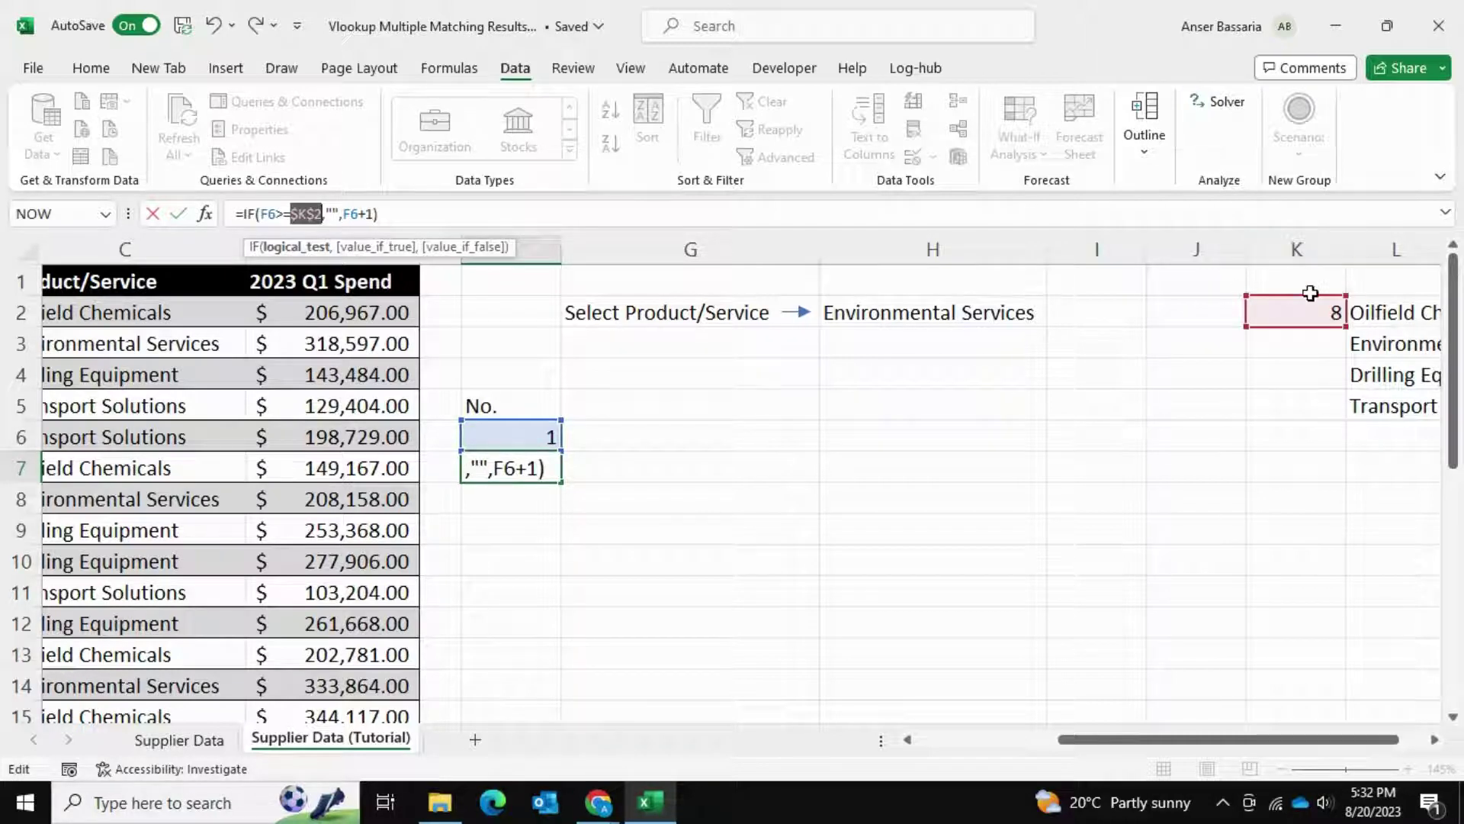
key(Return)
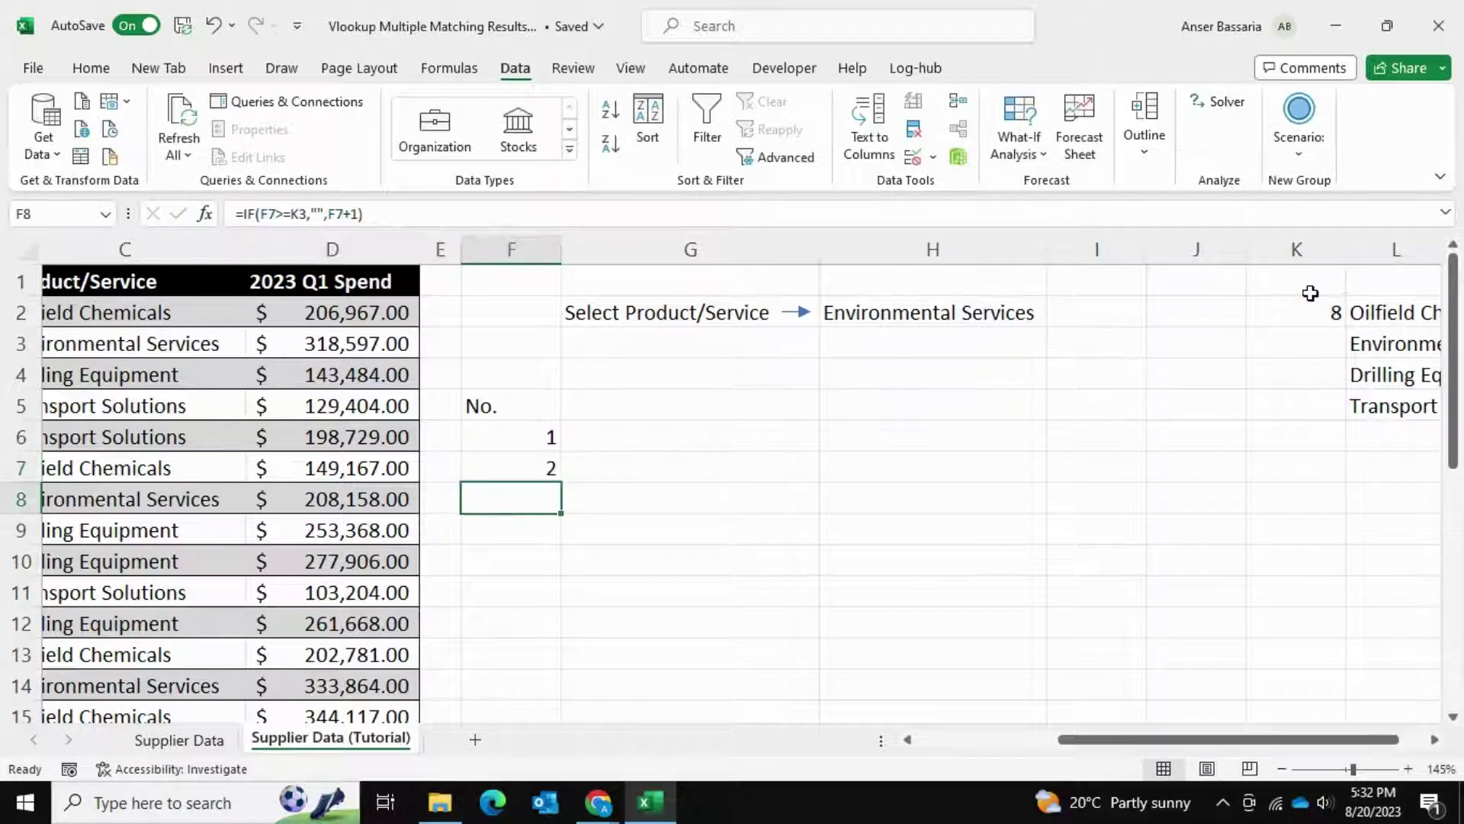
Step: Fill the F7 numbering formula down through F31 and check the resulting numbers
click(552, 473)
drag(563, 486, 511, 654)
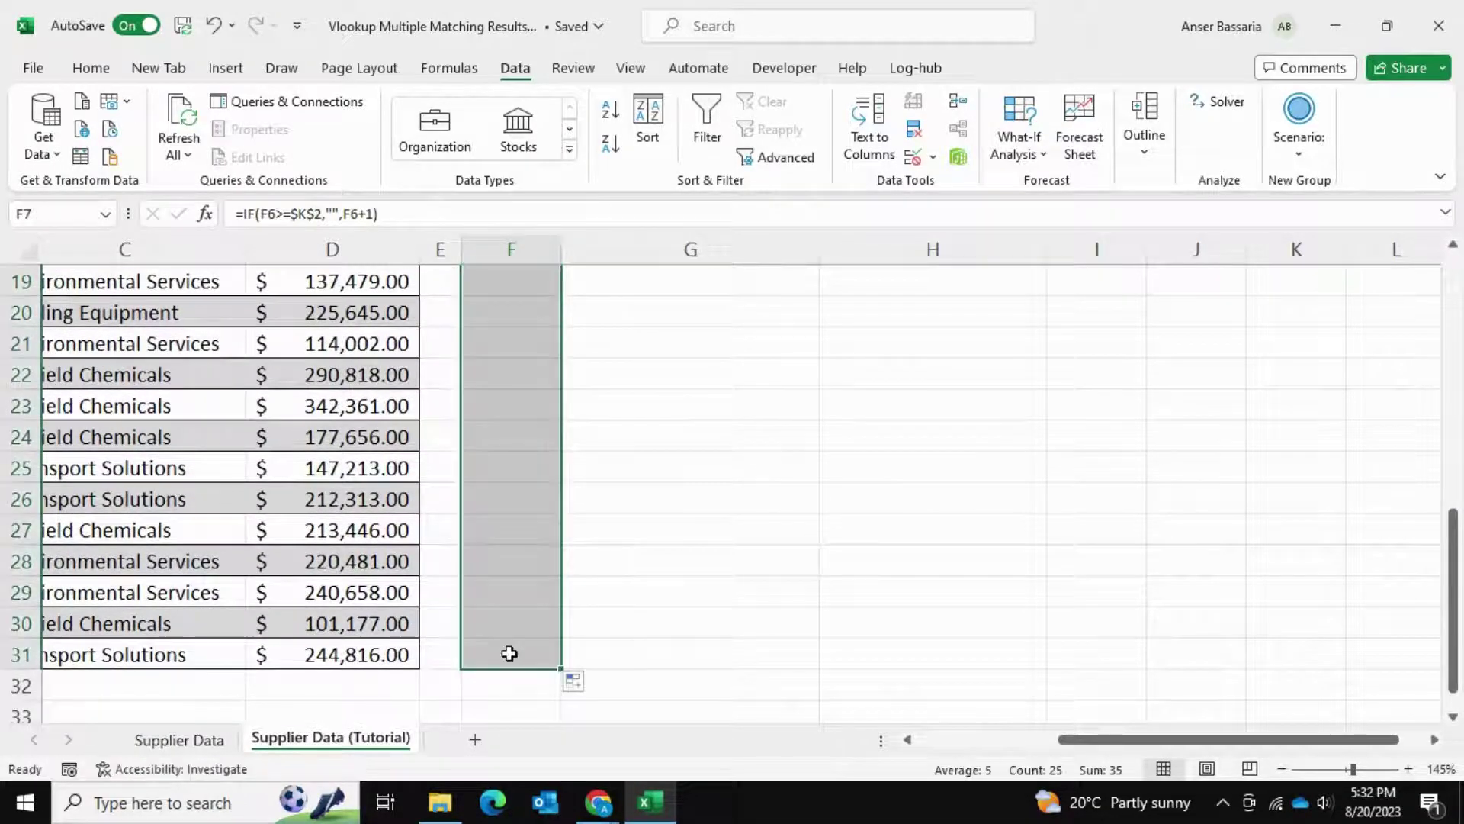
scroll(587, 485, up, 6)
scroll(586, 485, down, 1)
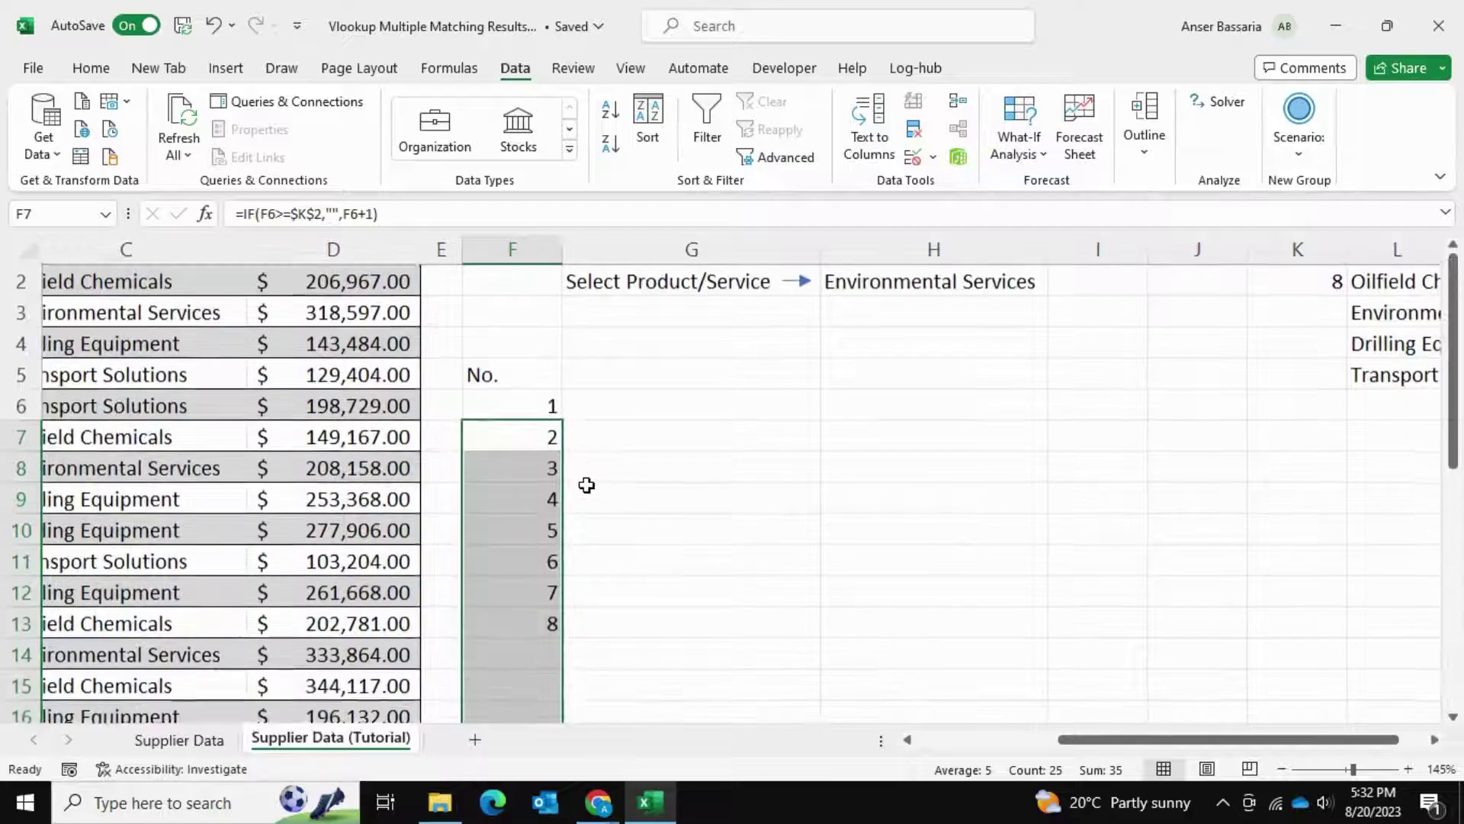
click(605, 575)
scroll(605, 575, up, 1)
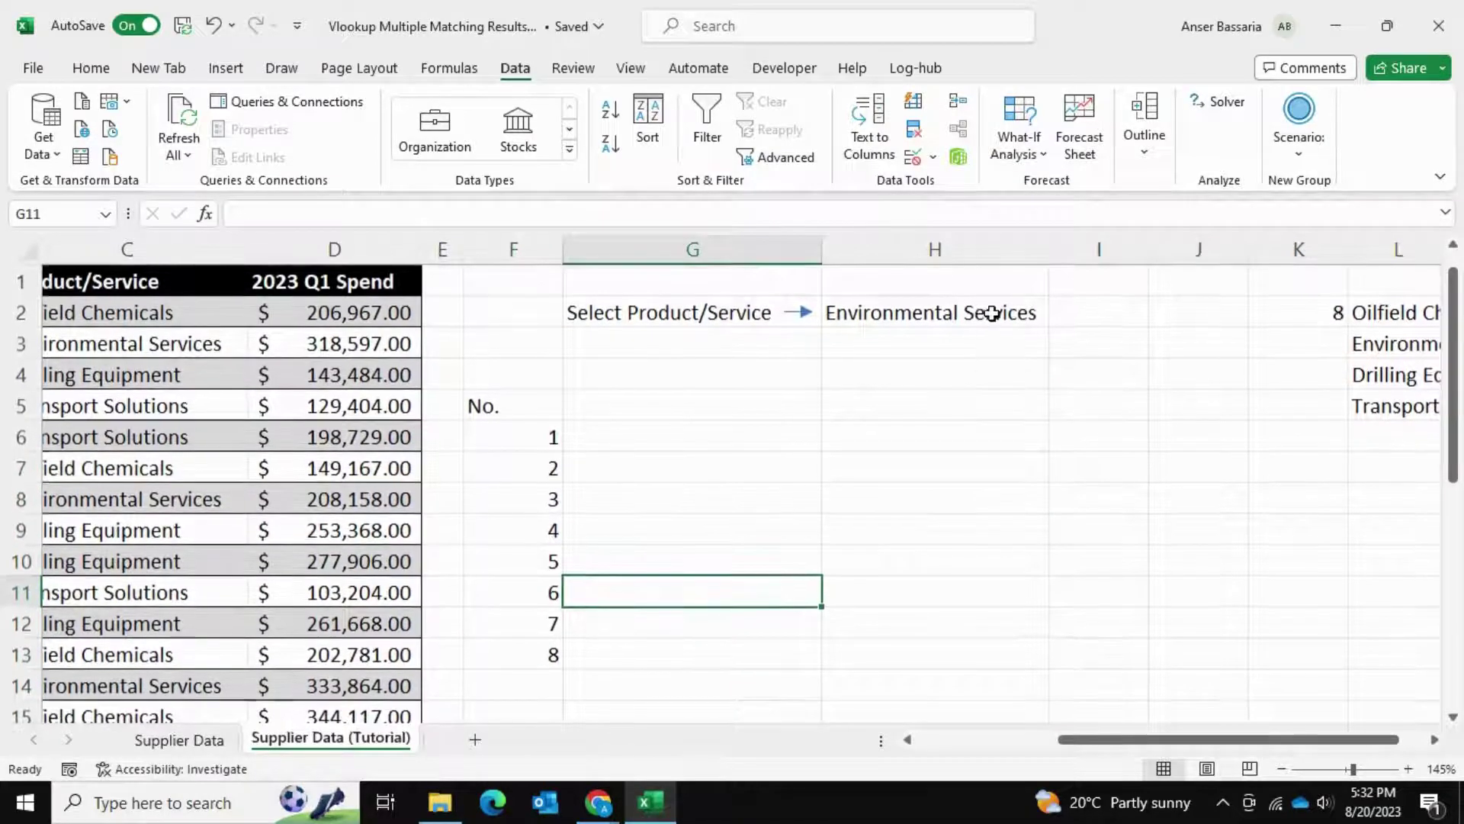
Step: Choose Transport Solutions from the H2 dropdown to test the numbering in column F
click(991, 312)
click(1060, 316)
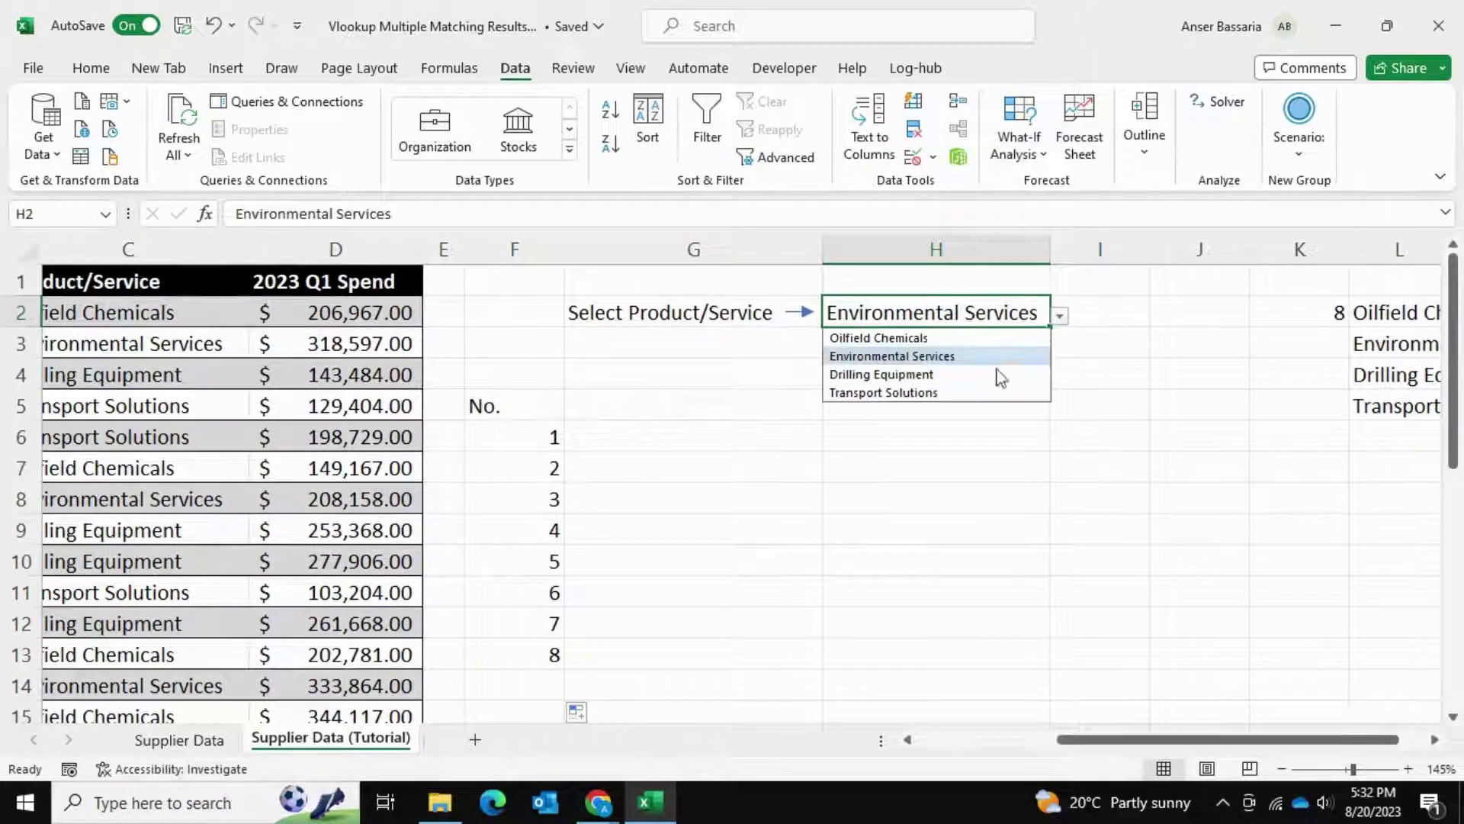
click(940, 393)
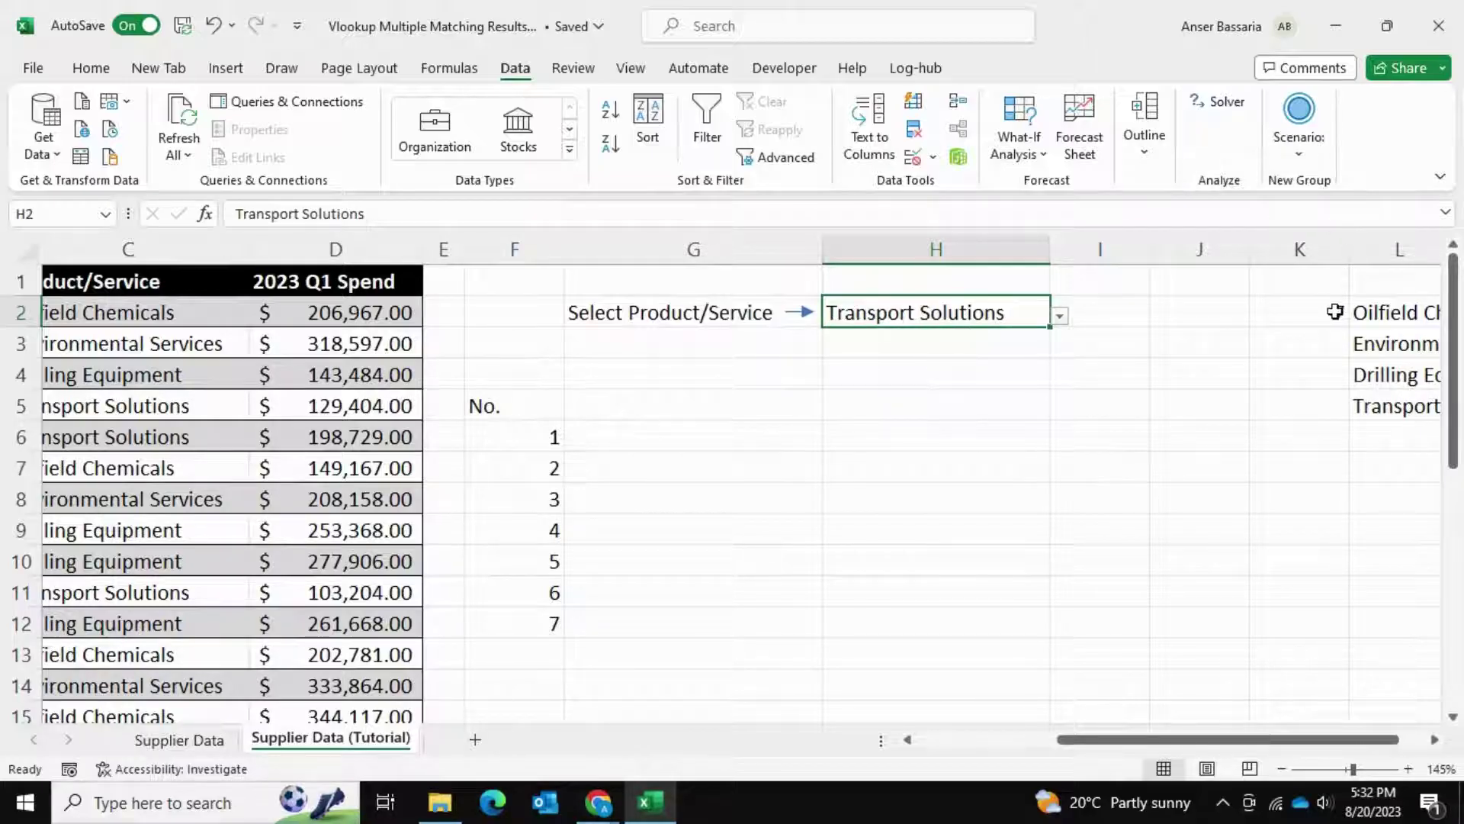
scroll(788, 458, left, 3)
scroll(392, 474, right, 1)
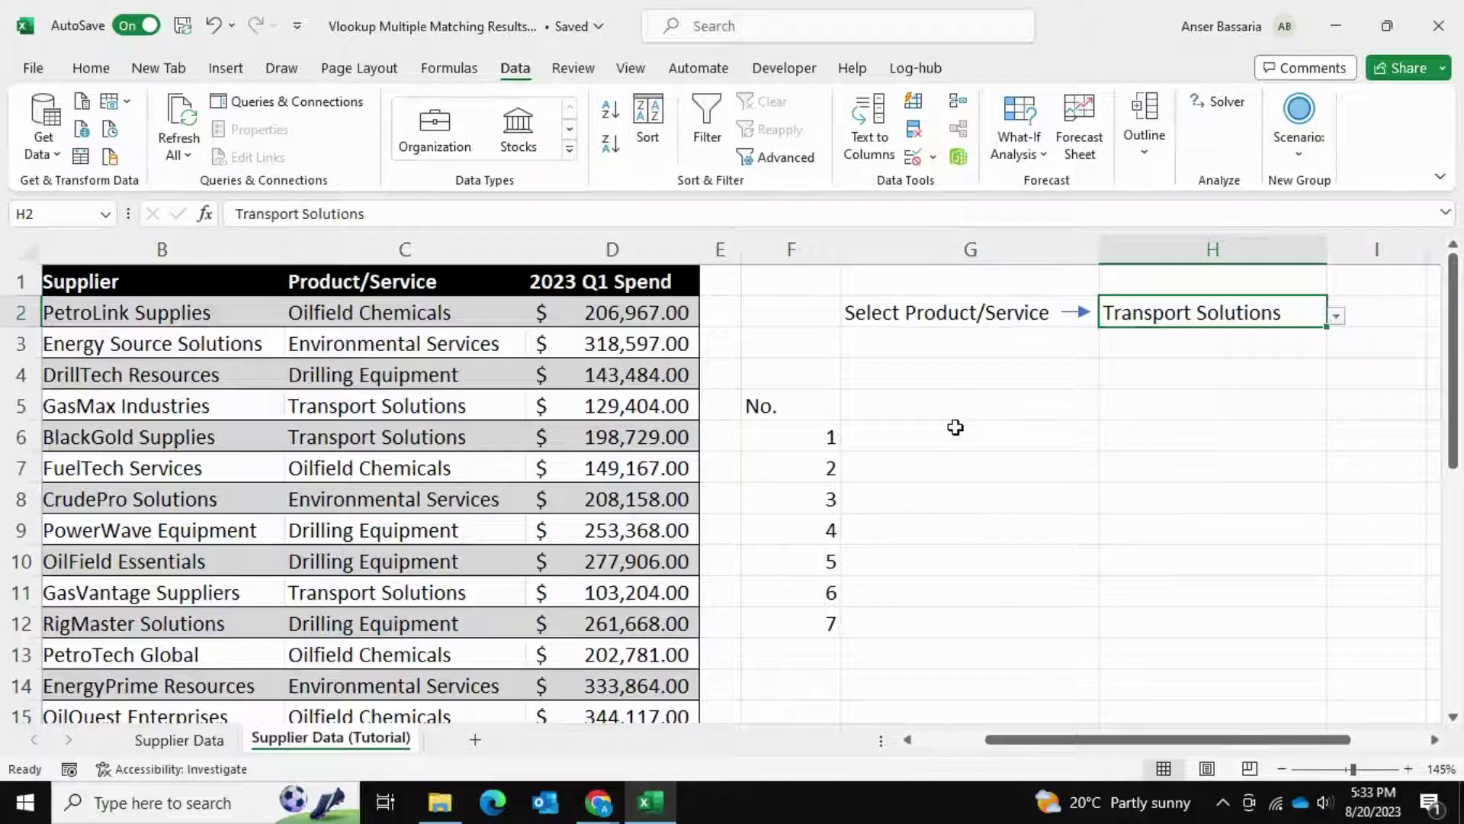
Step: Enter the headers Supplier, Product/Service and Spend in G5, H5 and I5, based on the source table
scroll(819, 389, left, 2)
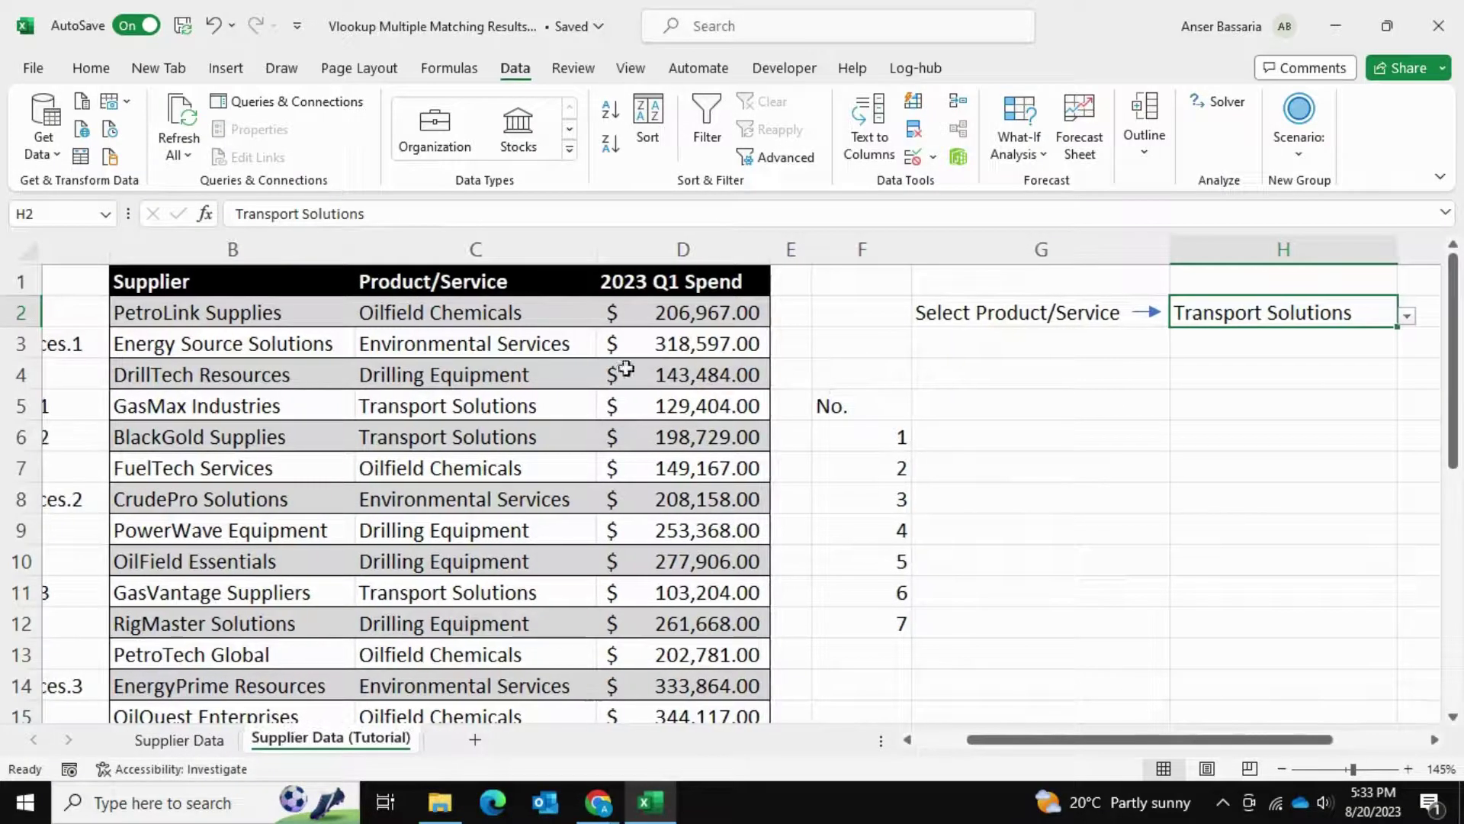
click(212, 287)
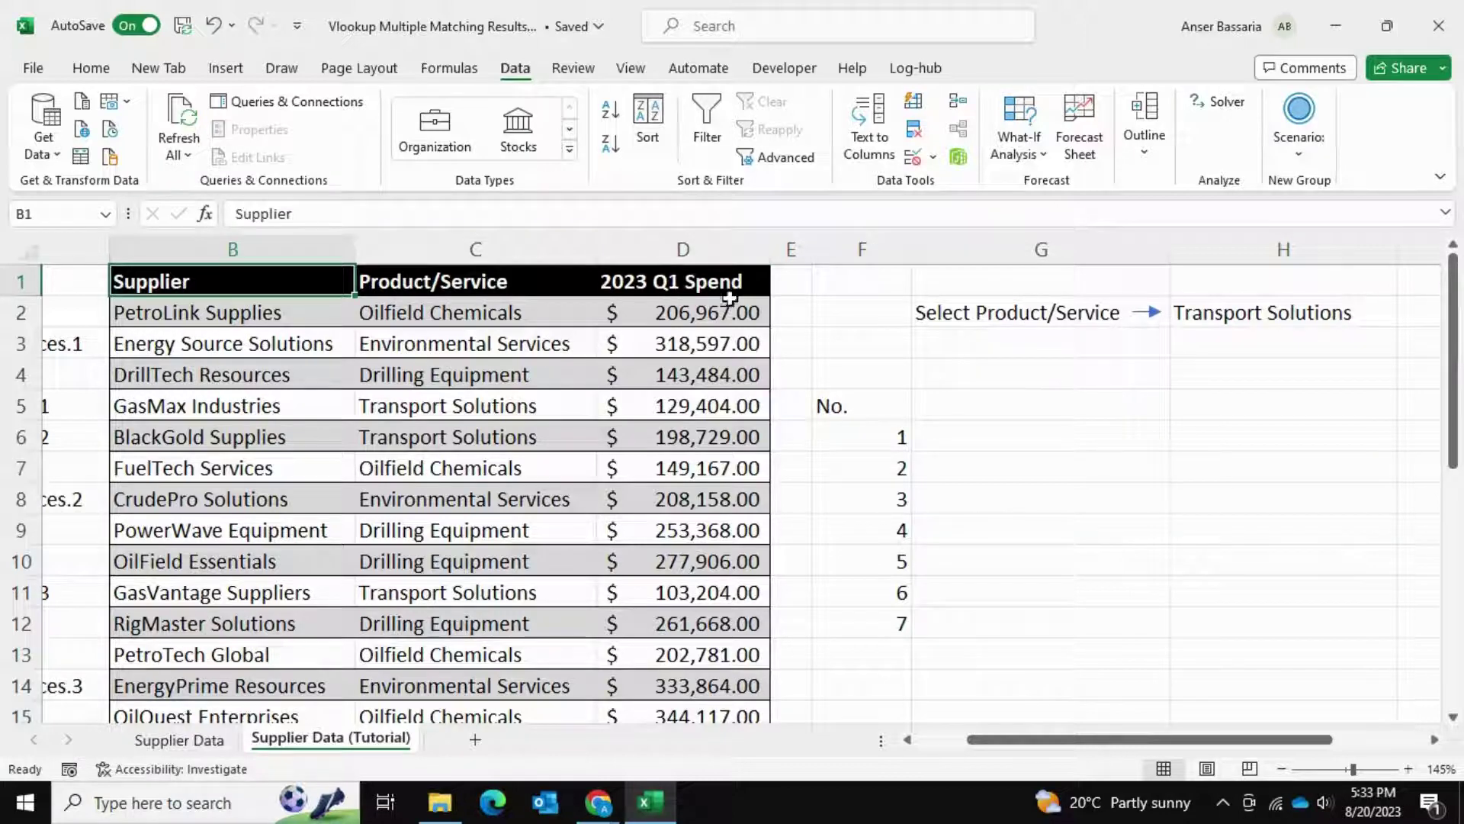
scroll(1065, 391, right, 3)
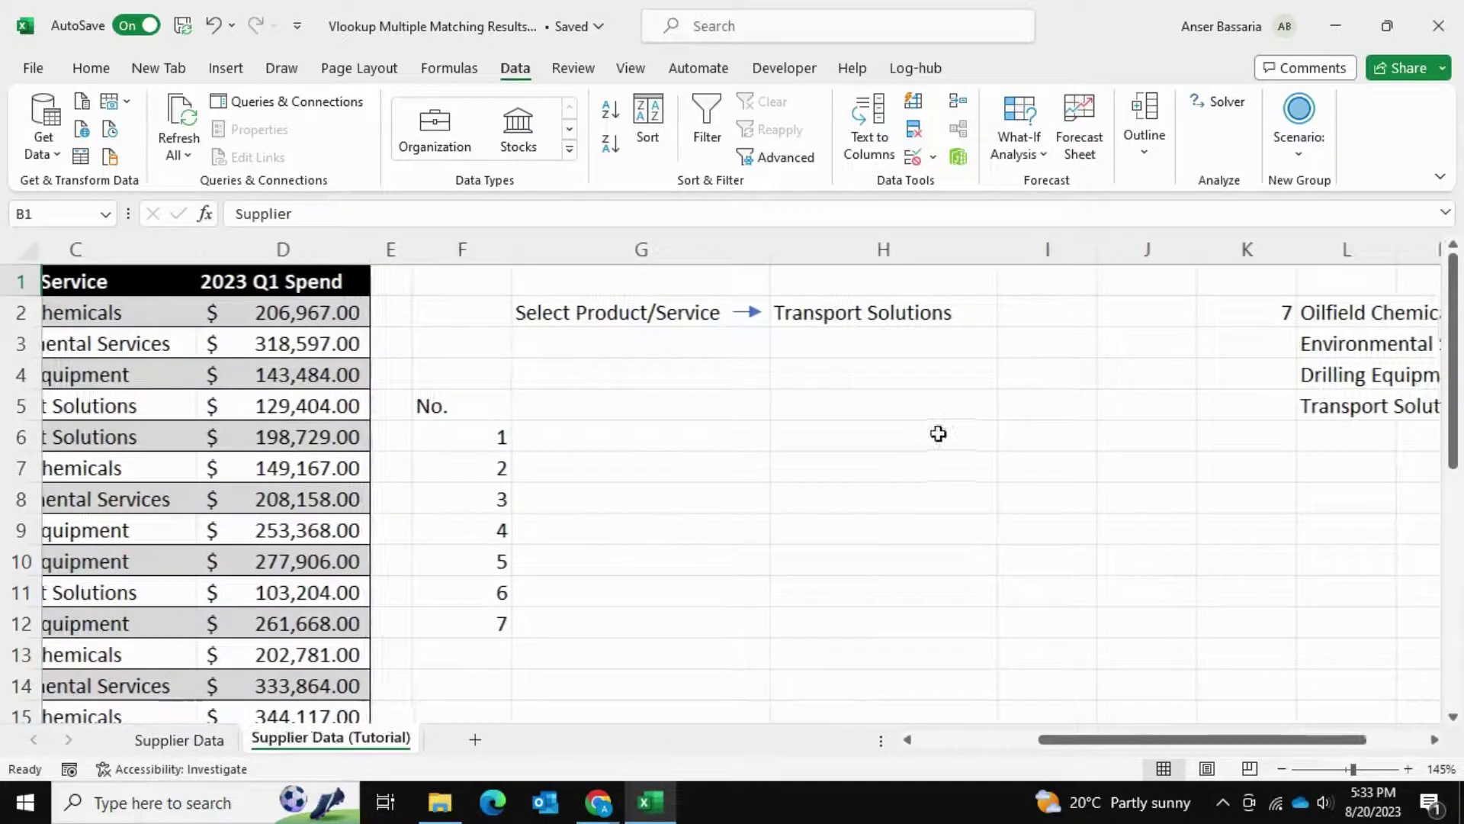
click(690, 425)
click(685, 405)
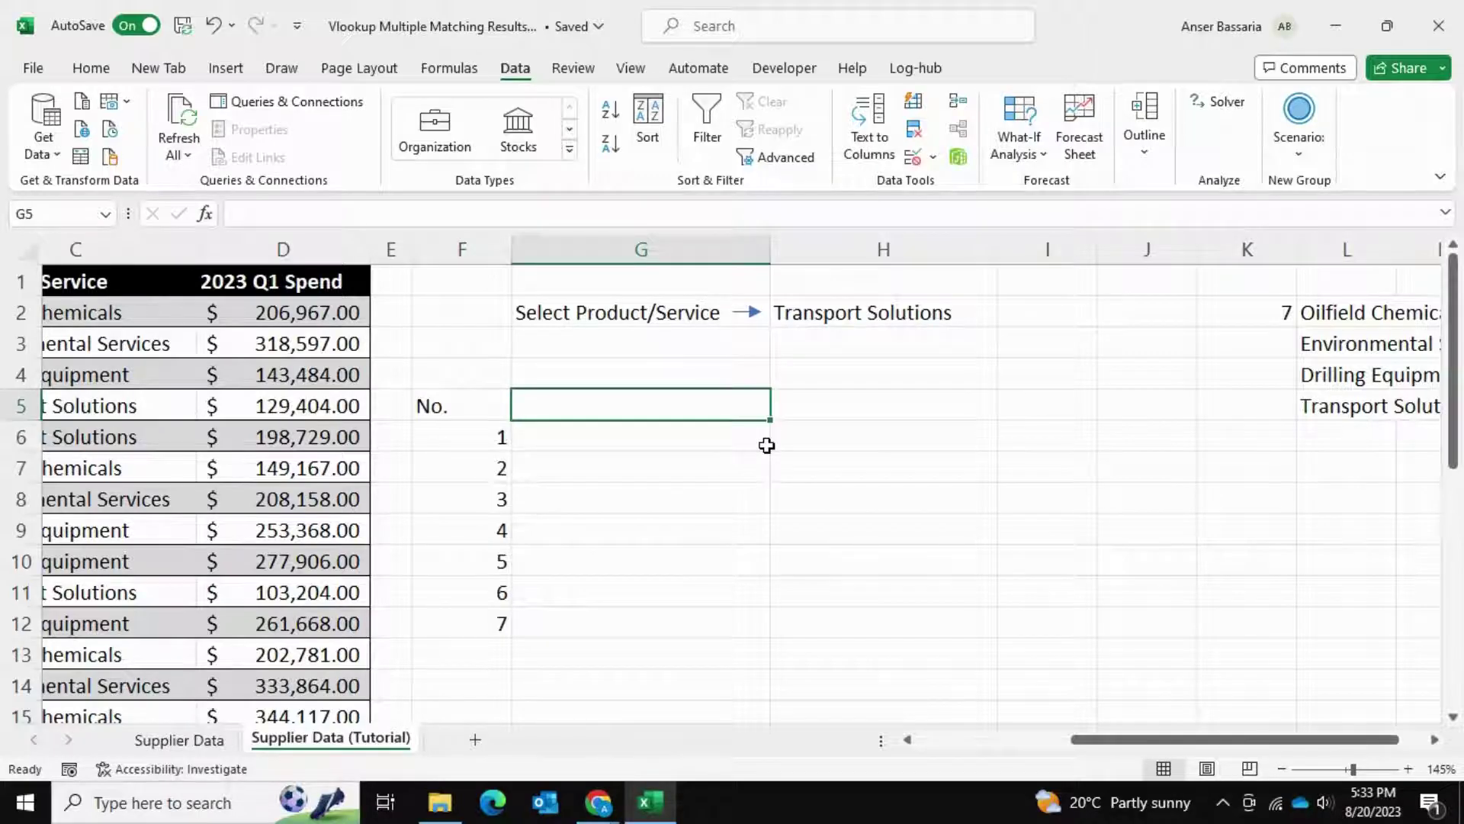
scroll(766, 446, left, 2)
text(Supplie)
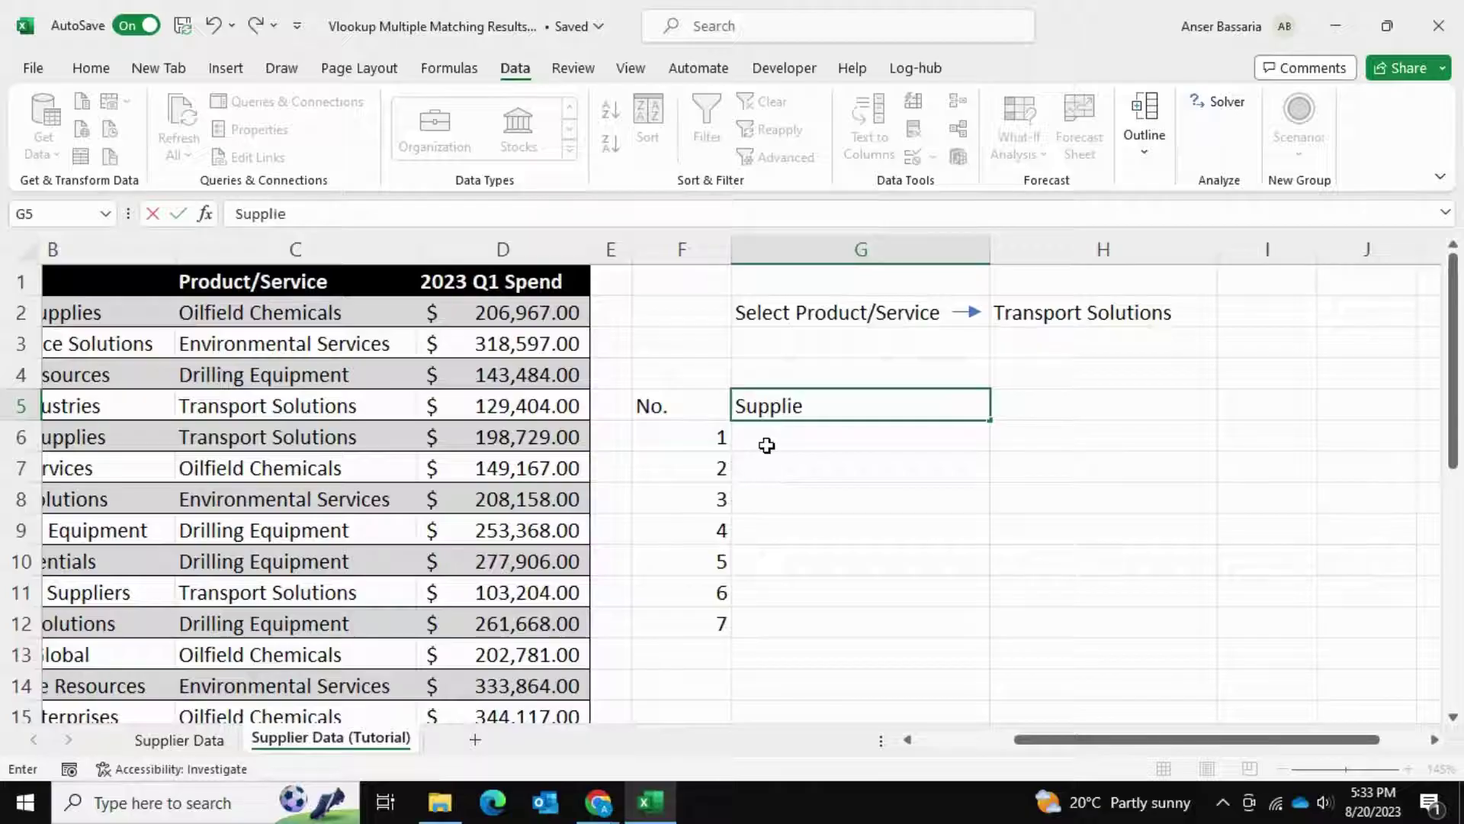
text(r)
key(Tab)
scroll(766, 445, left, 2)
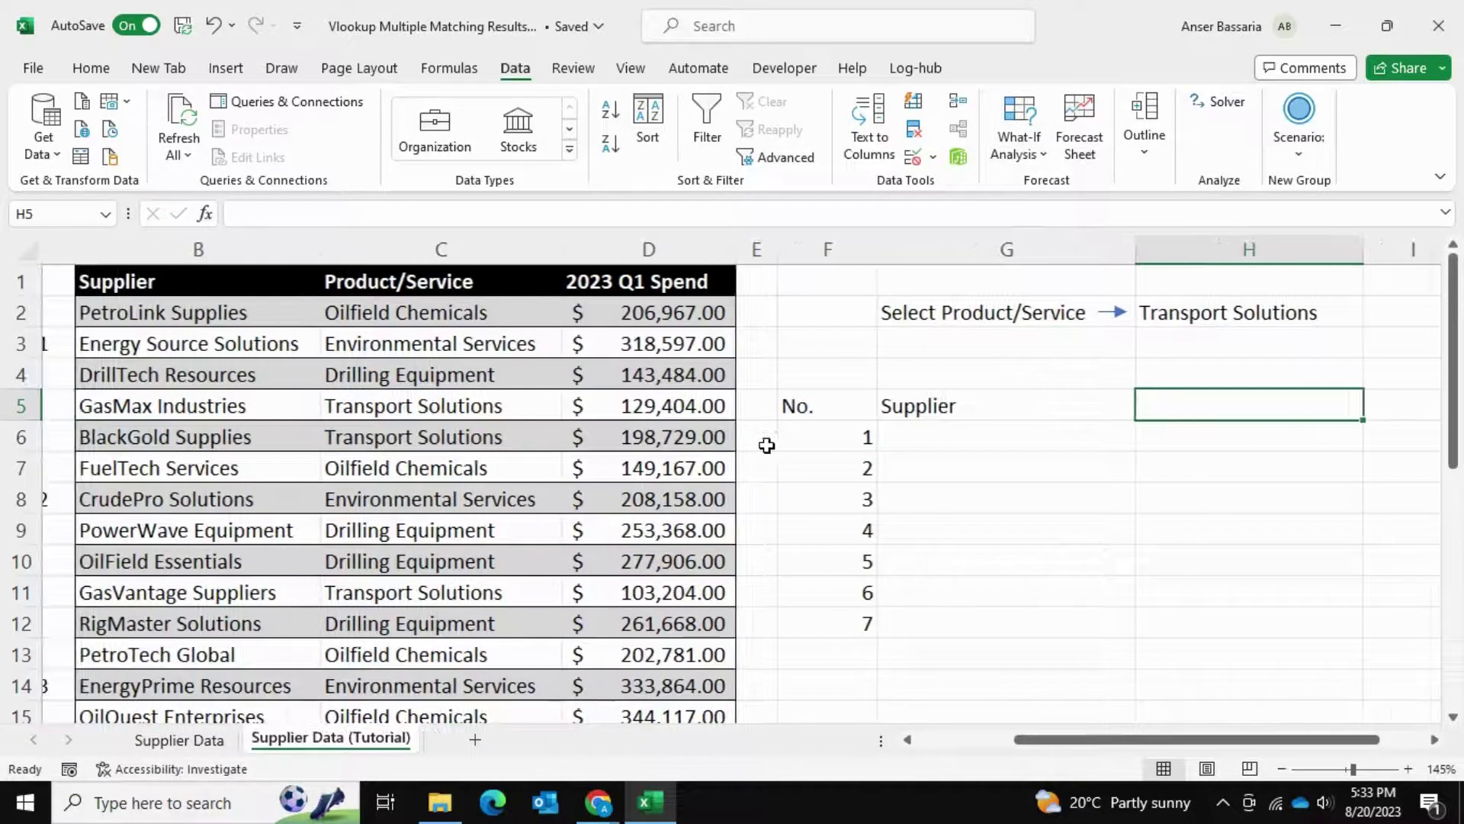
text(Produc)
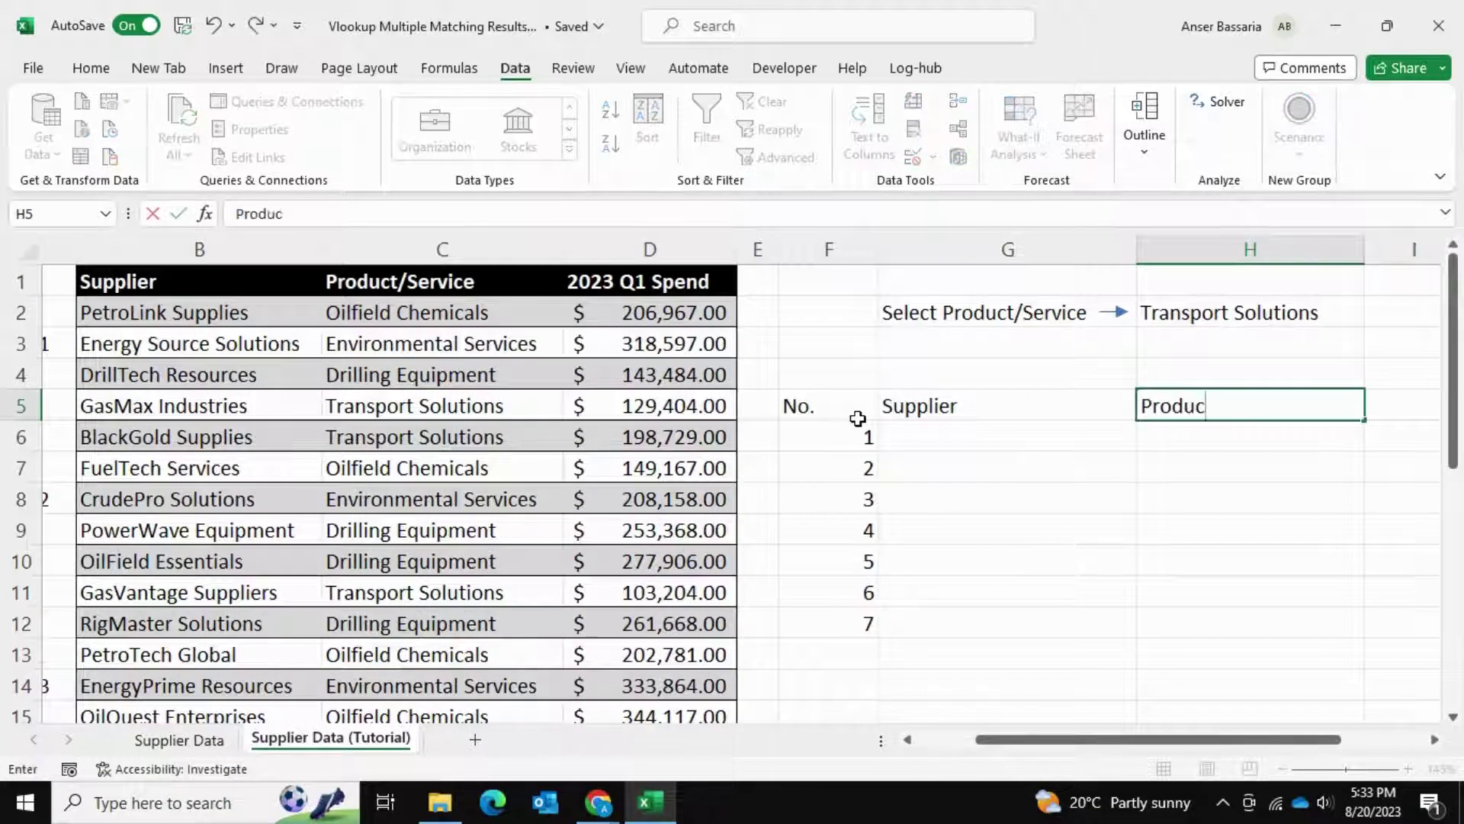
text(t/Servic)
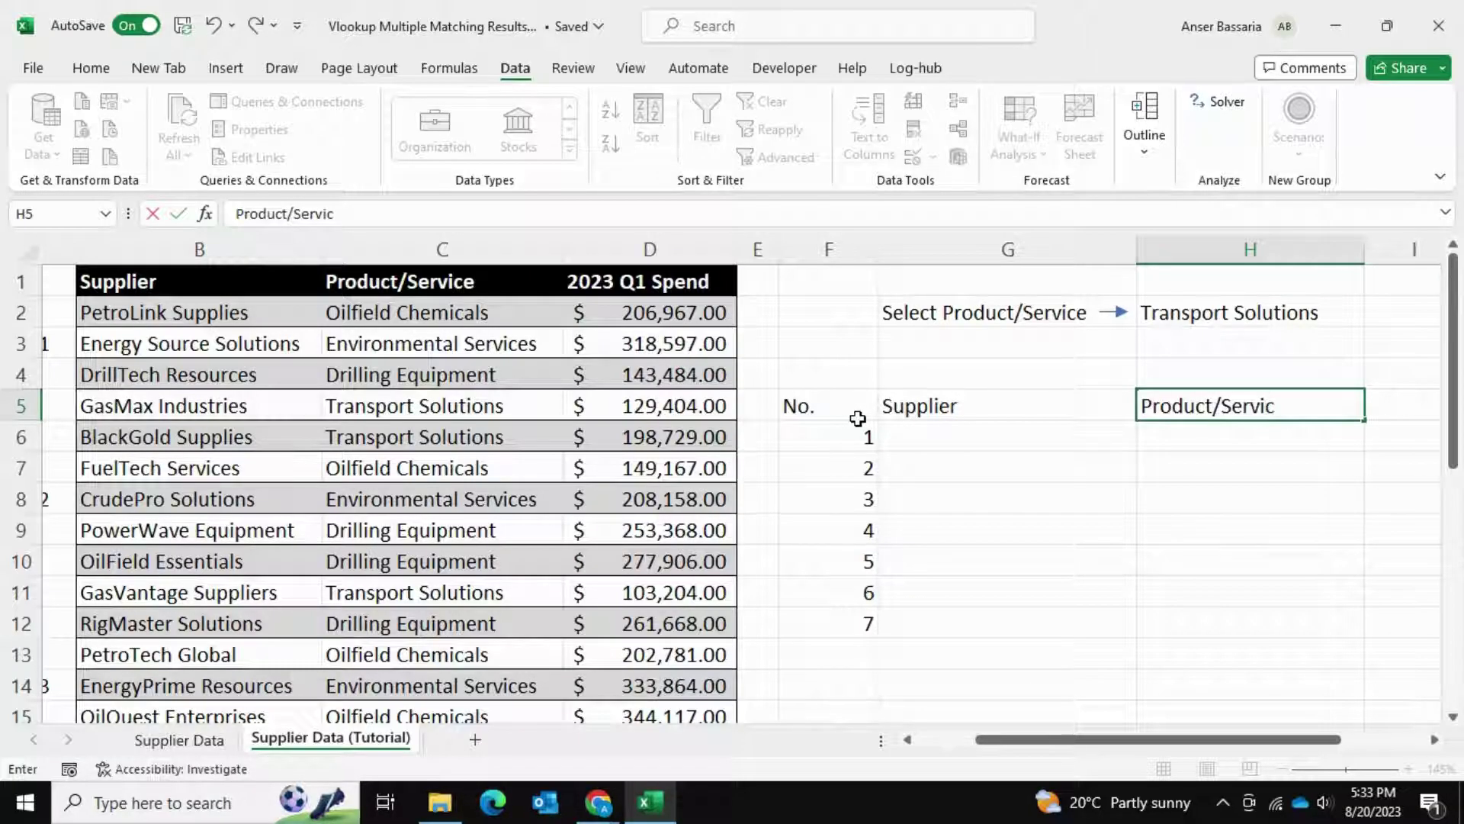
text(e)
key(Tab)
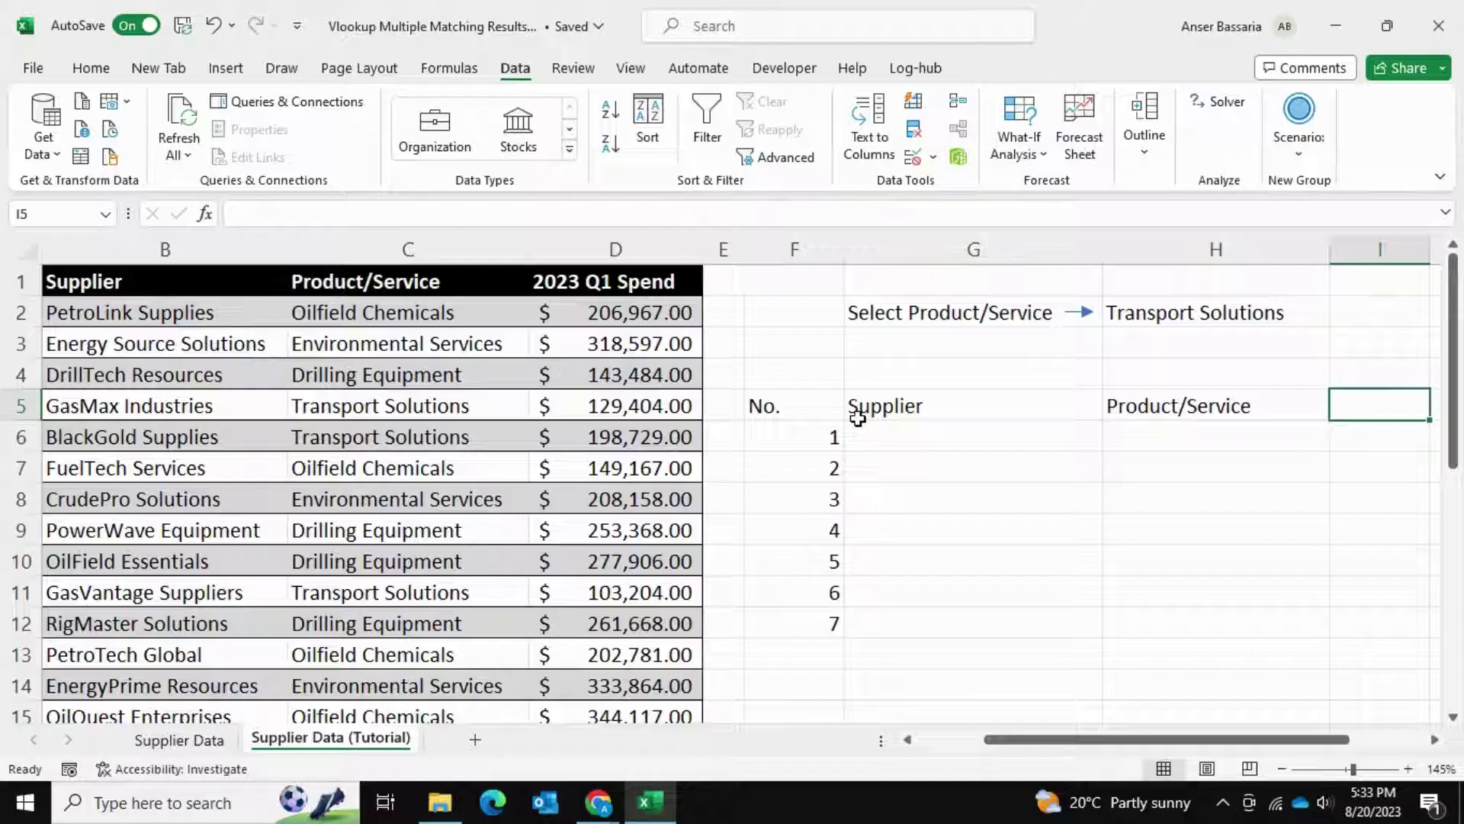
text(Spend)
Step: Begin a VLOOKUP formula in G6 with the lookup value H2&"."&F6, matching the helper key format
click(863, 427)
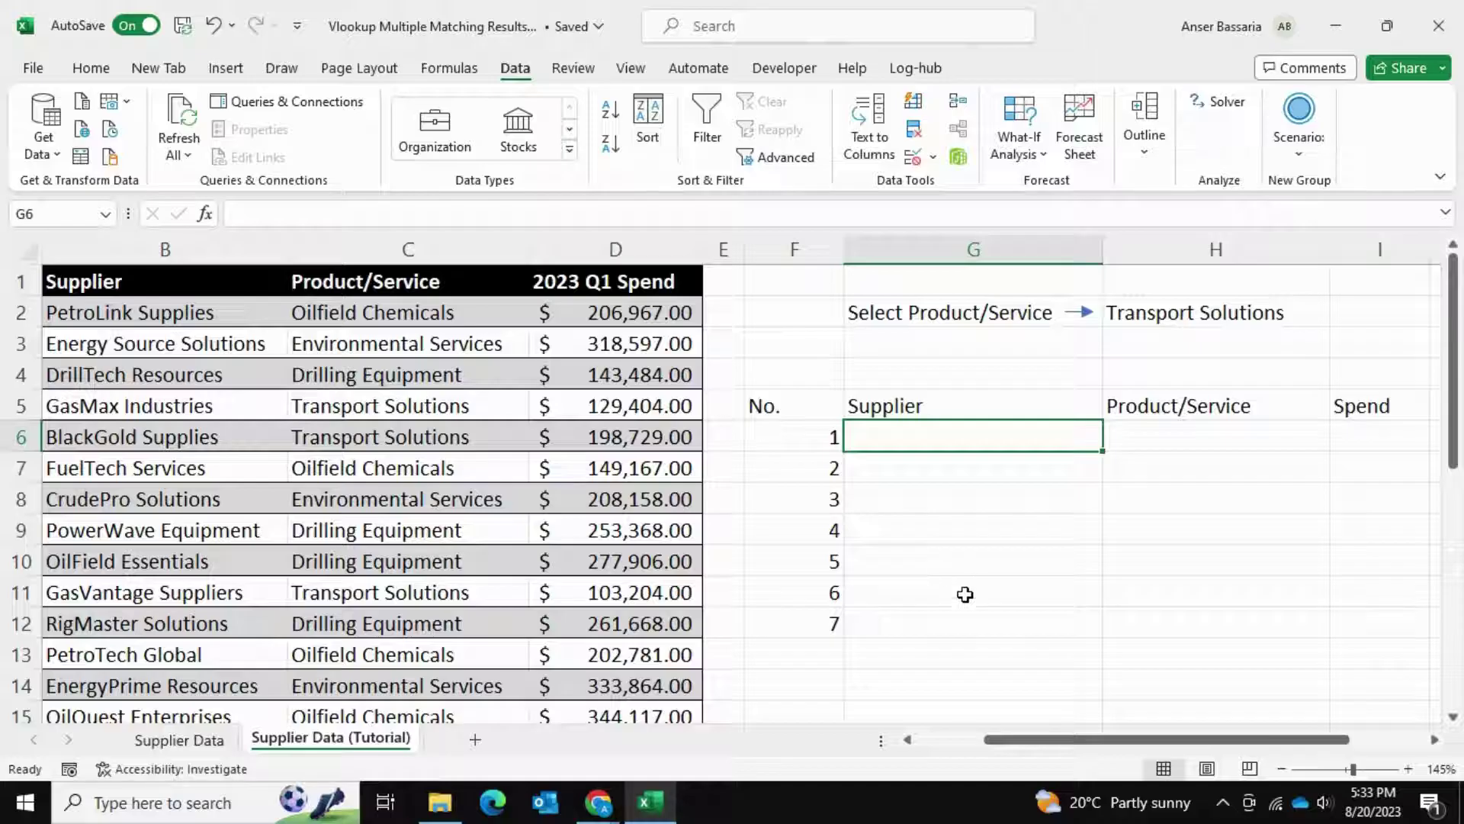
text(=vl)
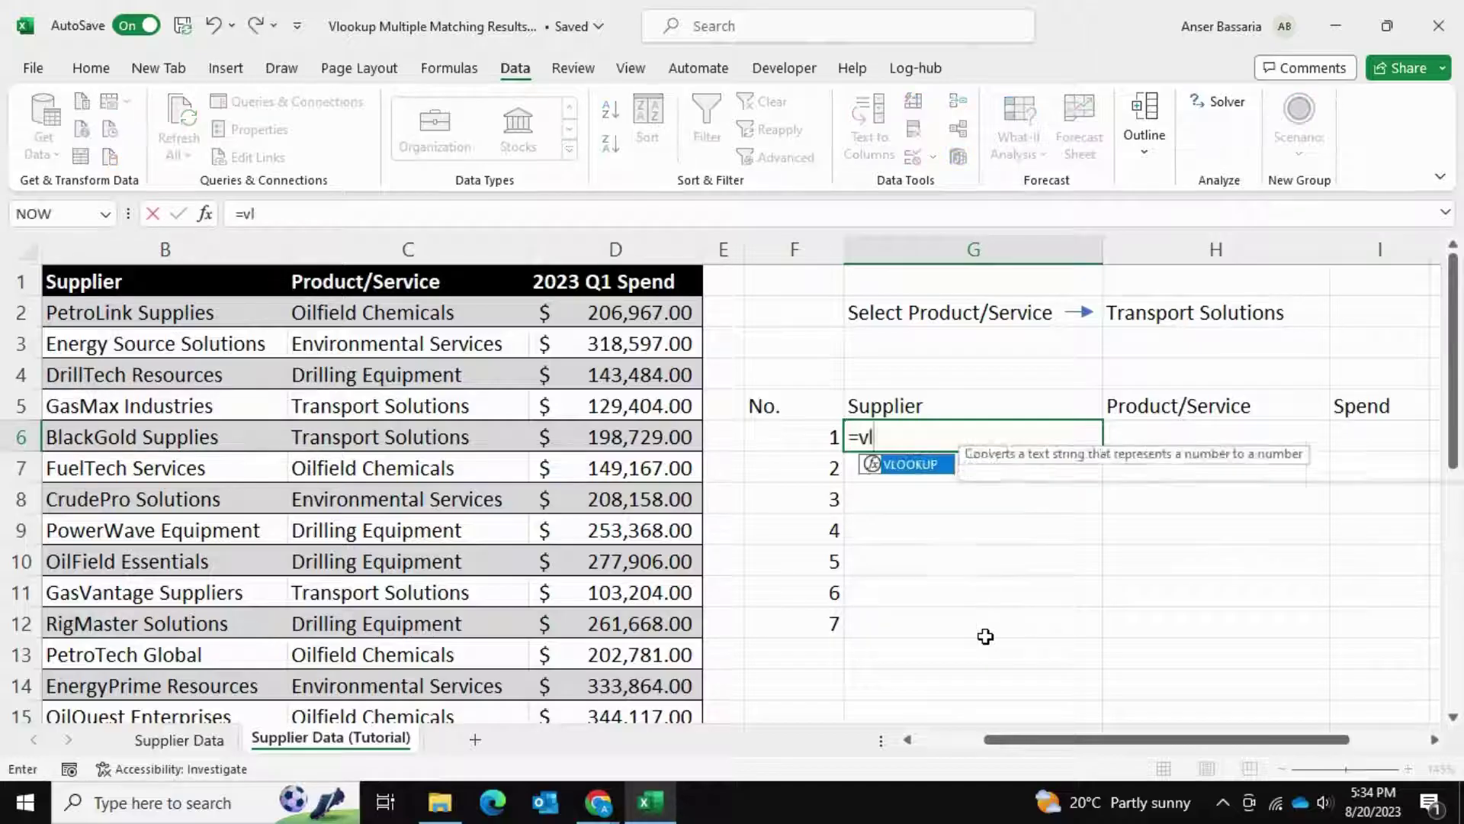
text(ookup()
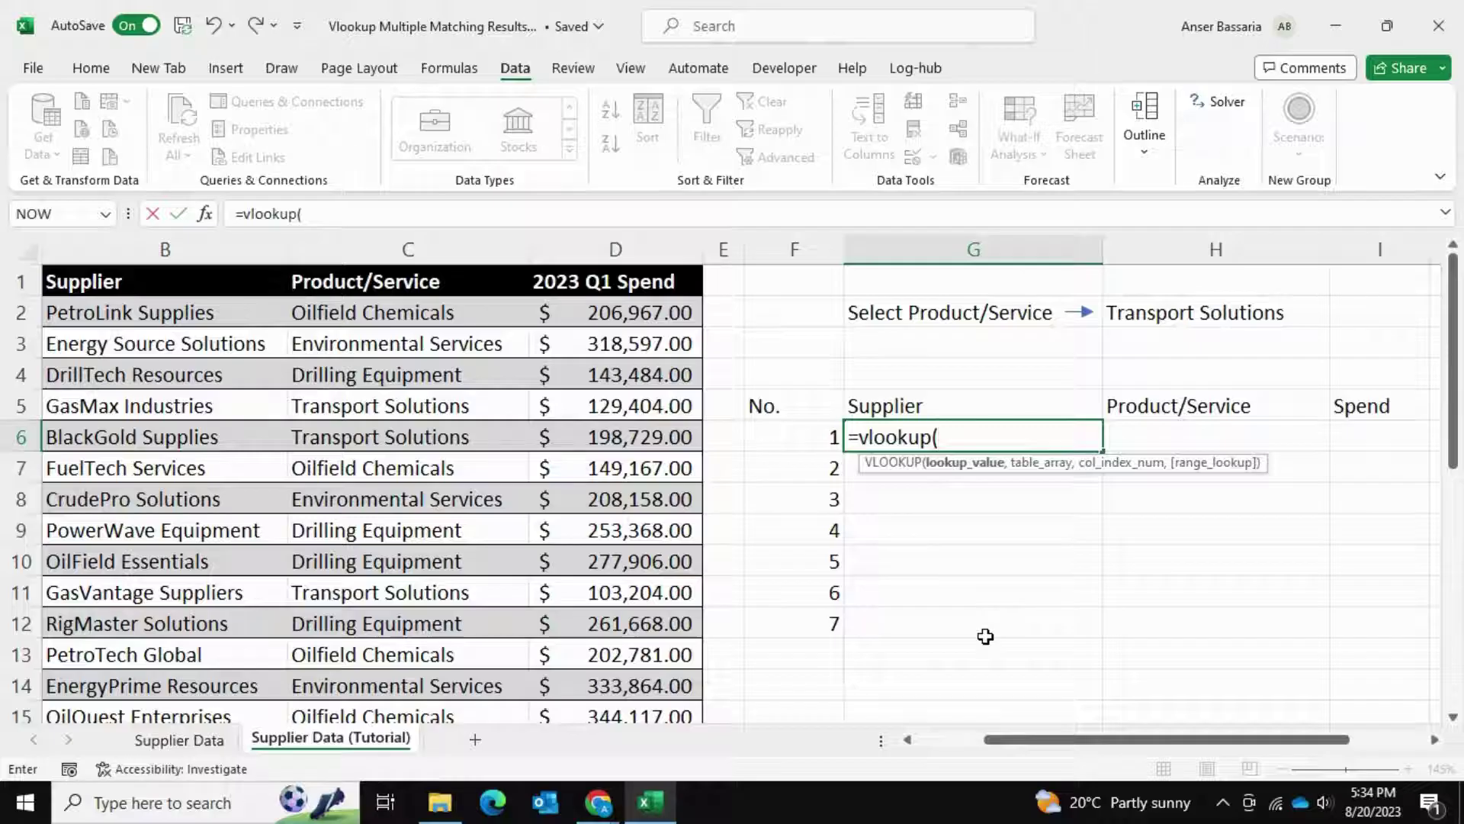
scroll(807, 526, left, 2)
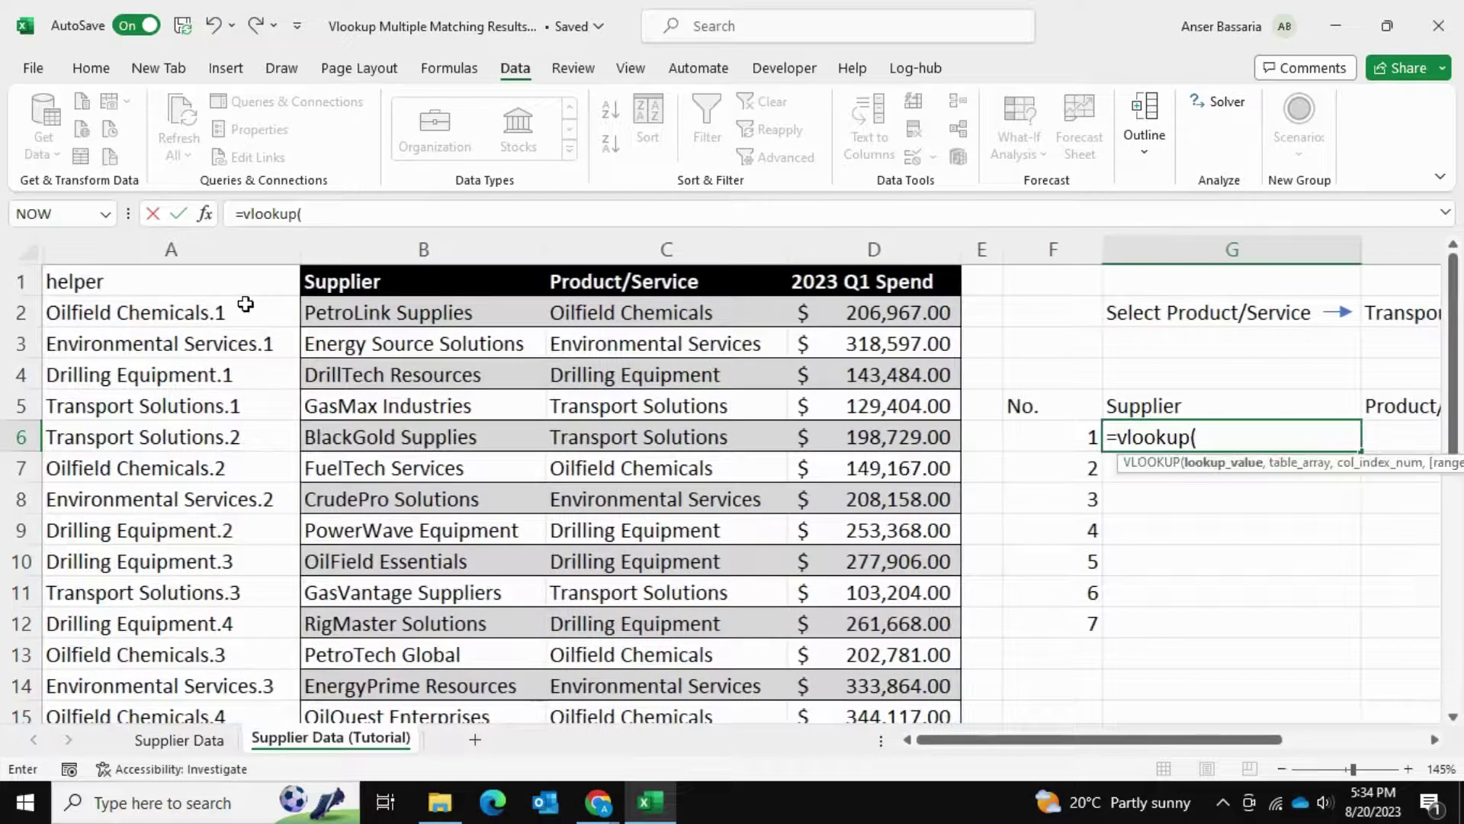
scroll(680, 372, right, 2)
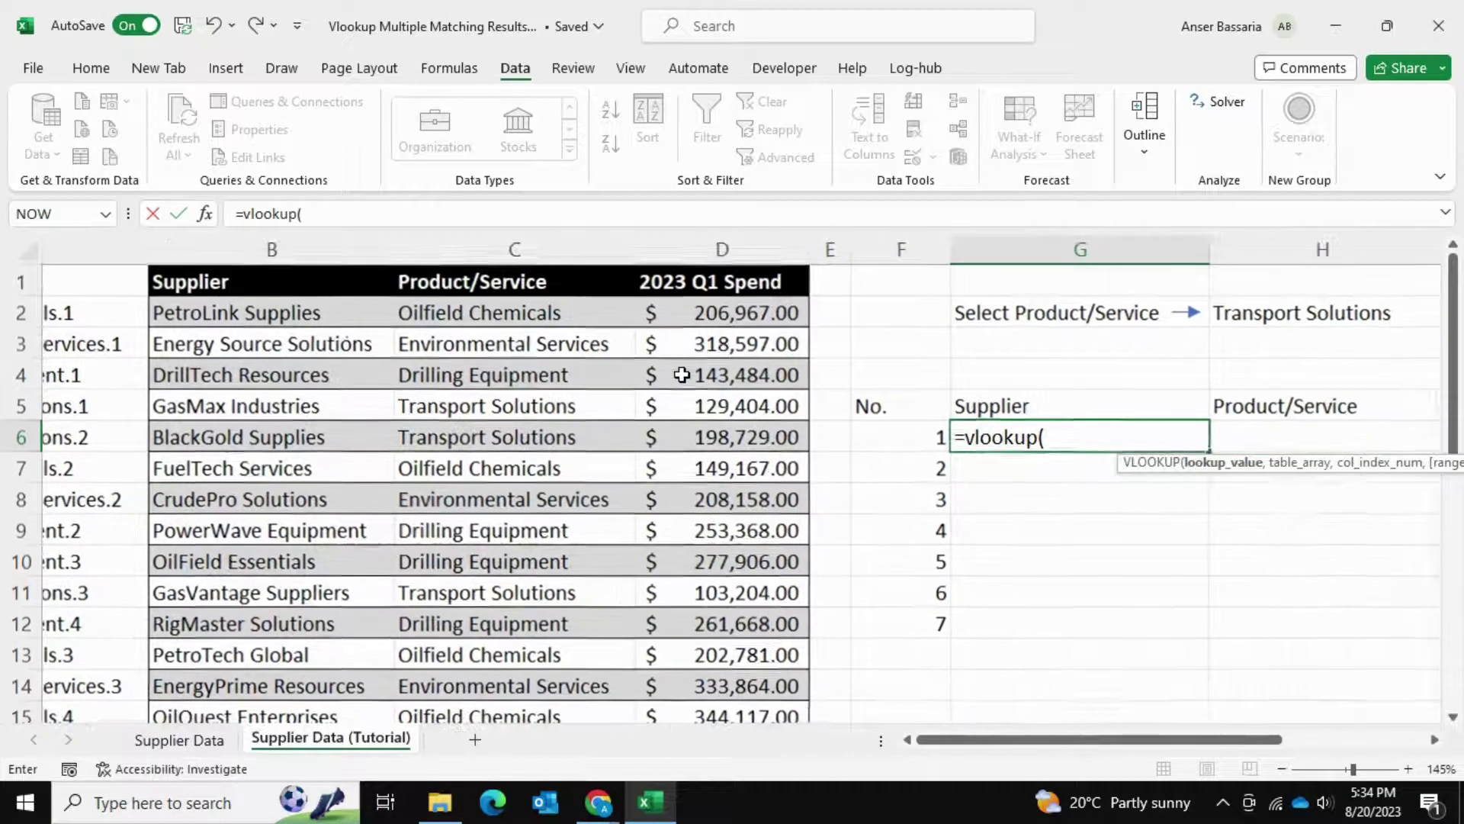
click(1271, 316)
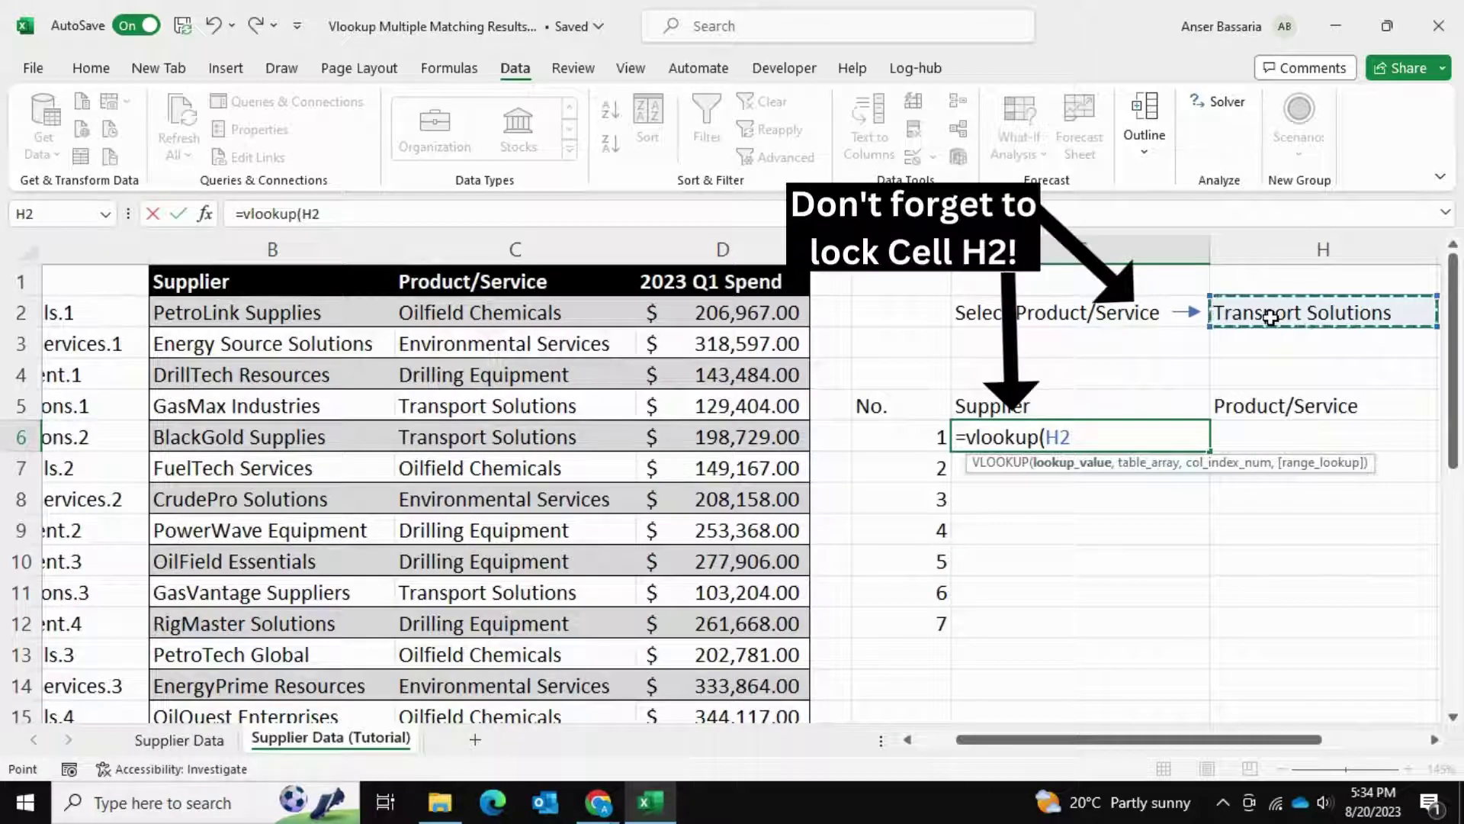
text(&)
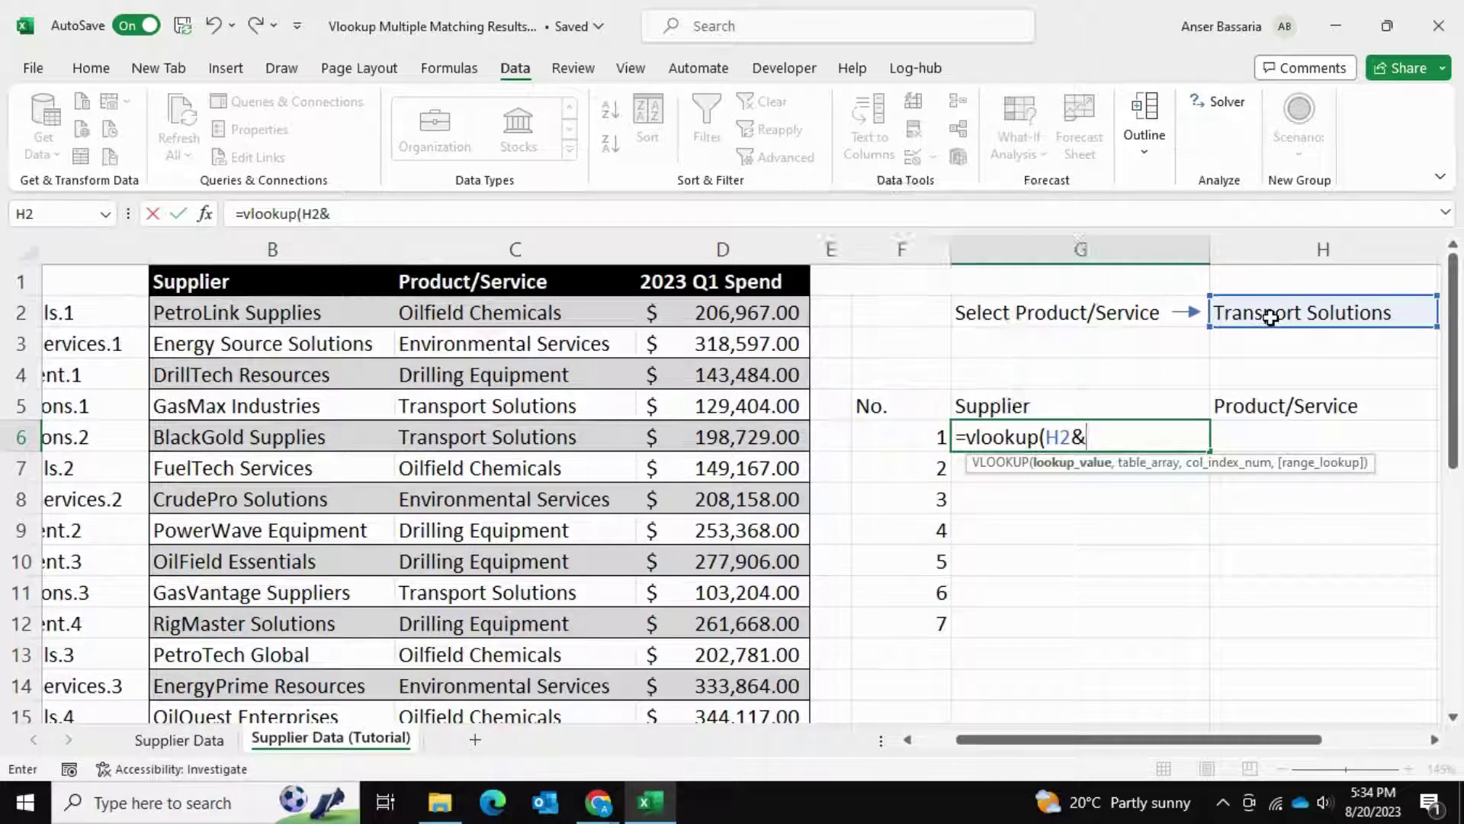
text(".)
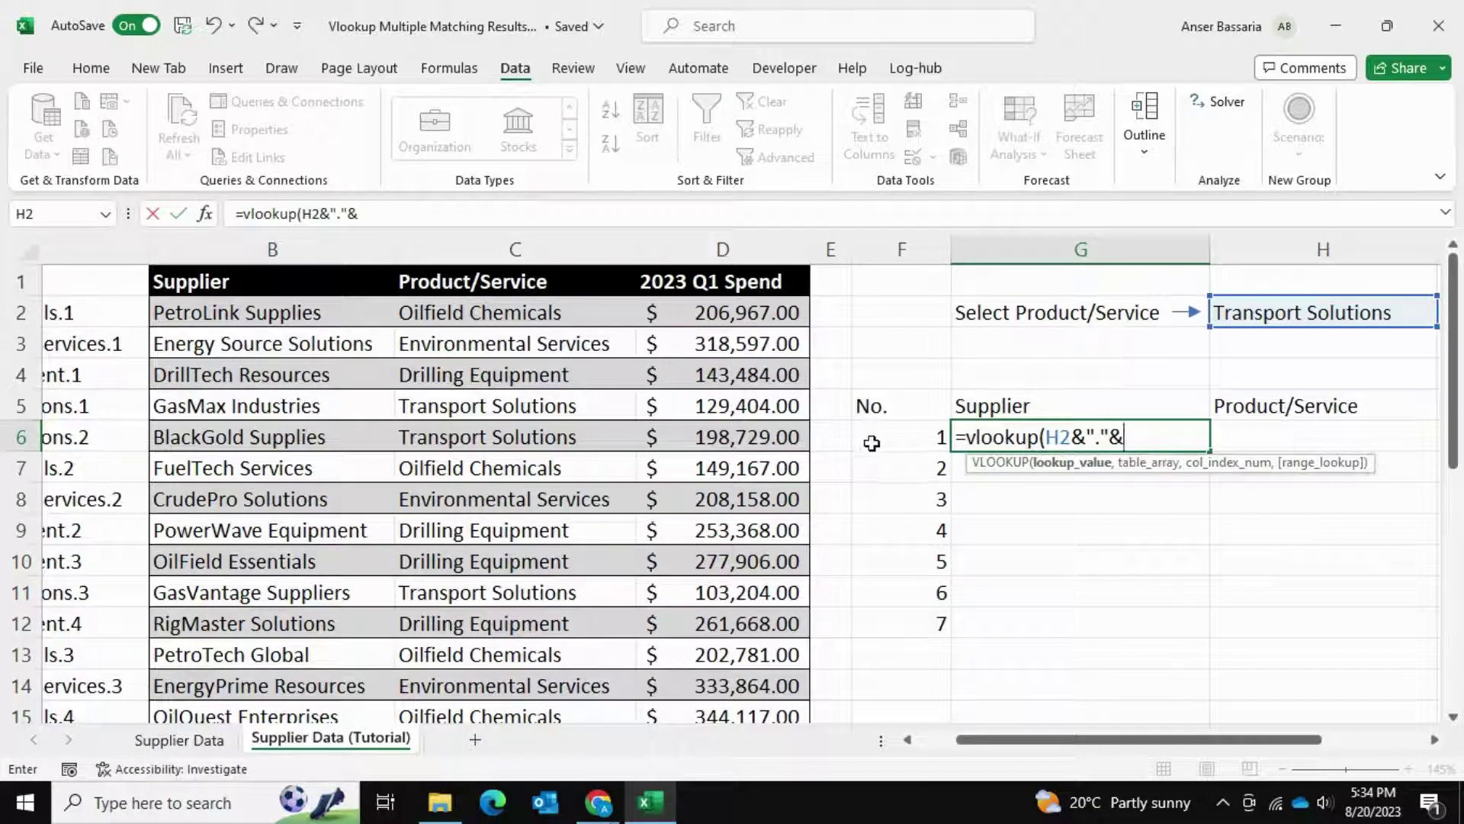
text("&)
click(873, 437)
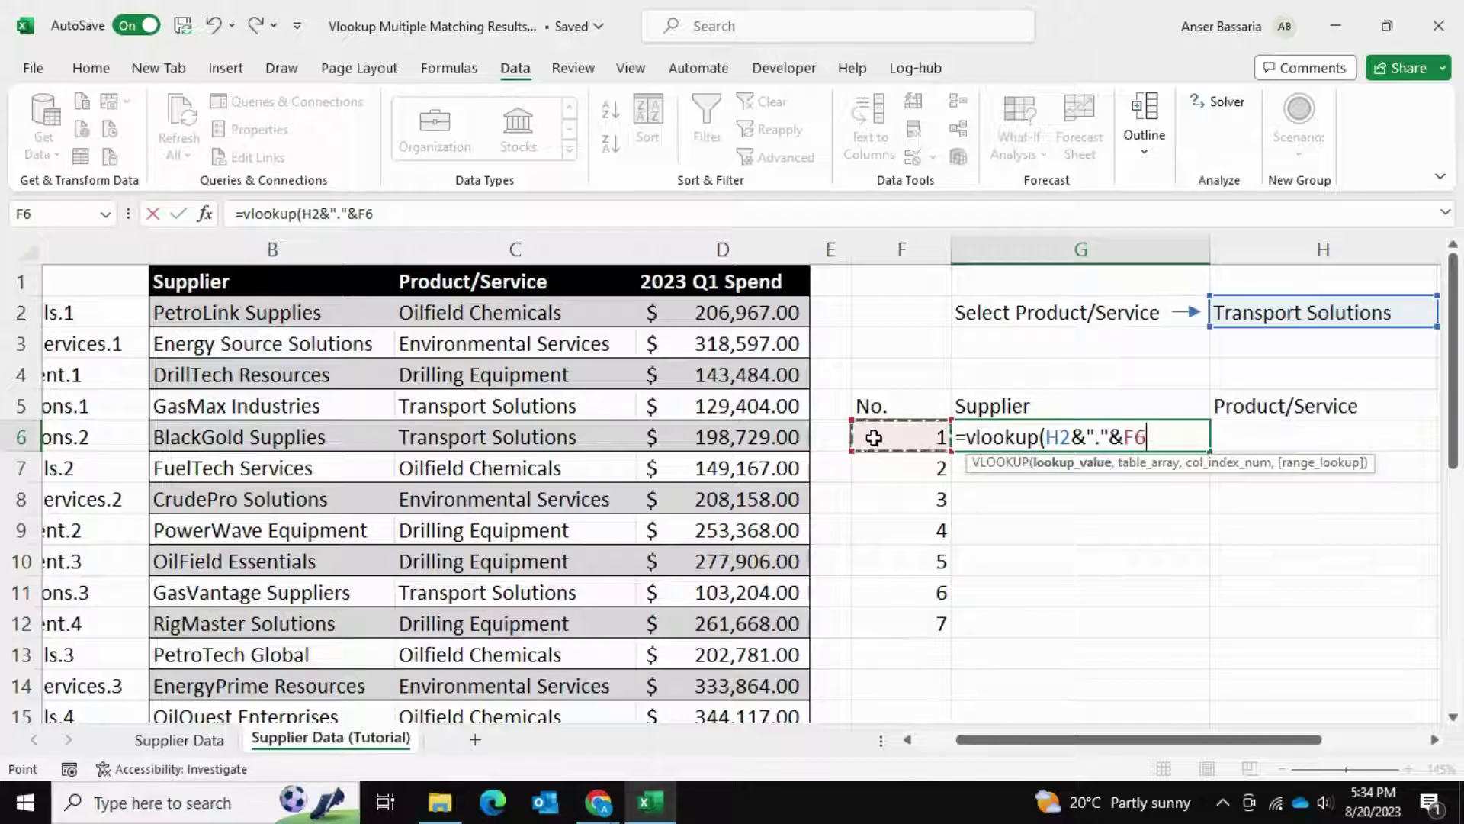
scroll(874, 438, left, 2)
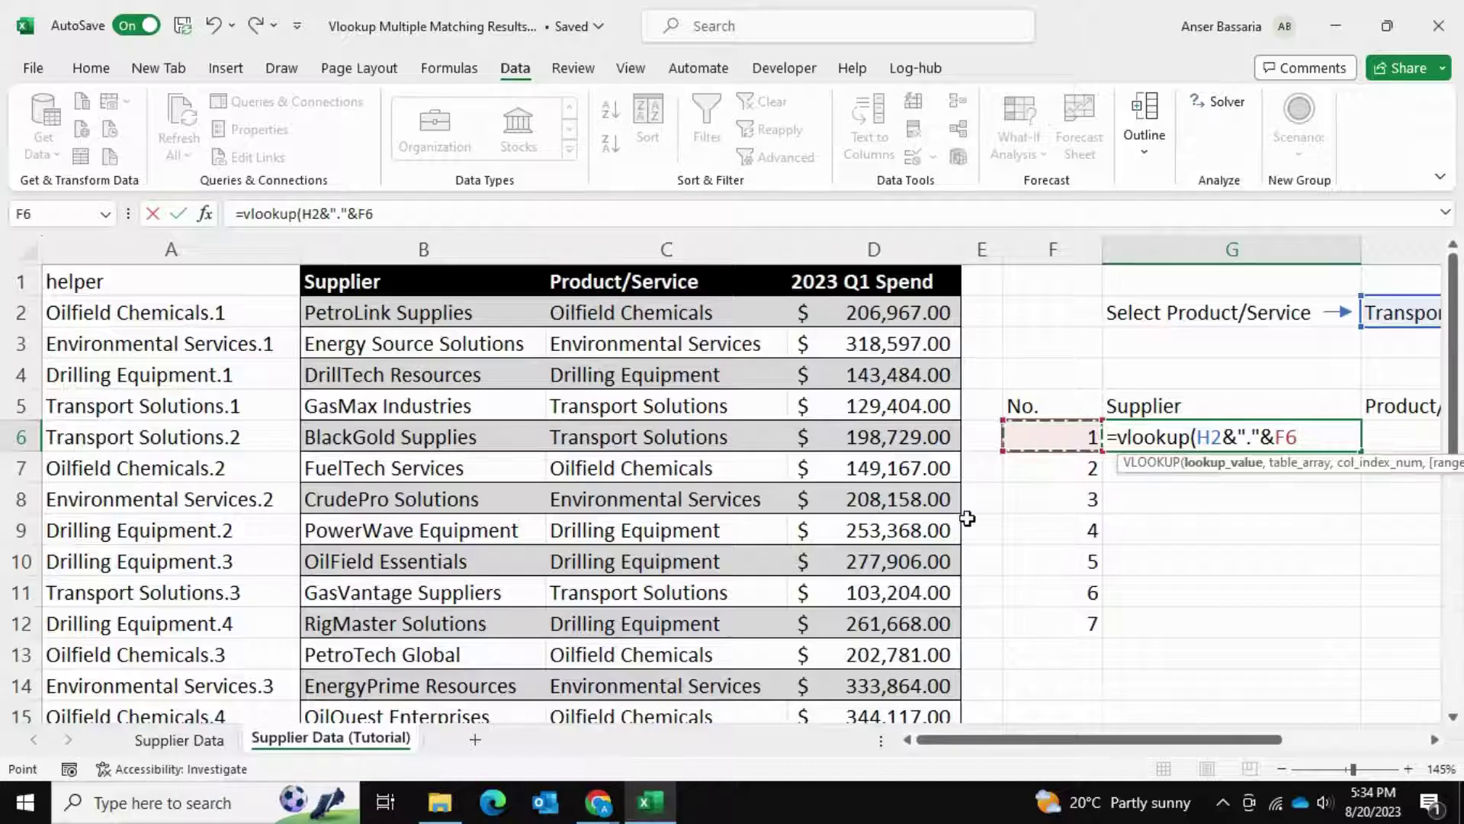
scroll(967, 515, right, 2)
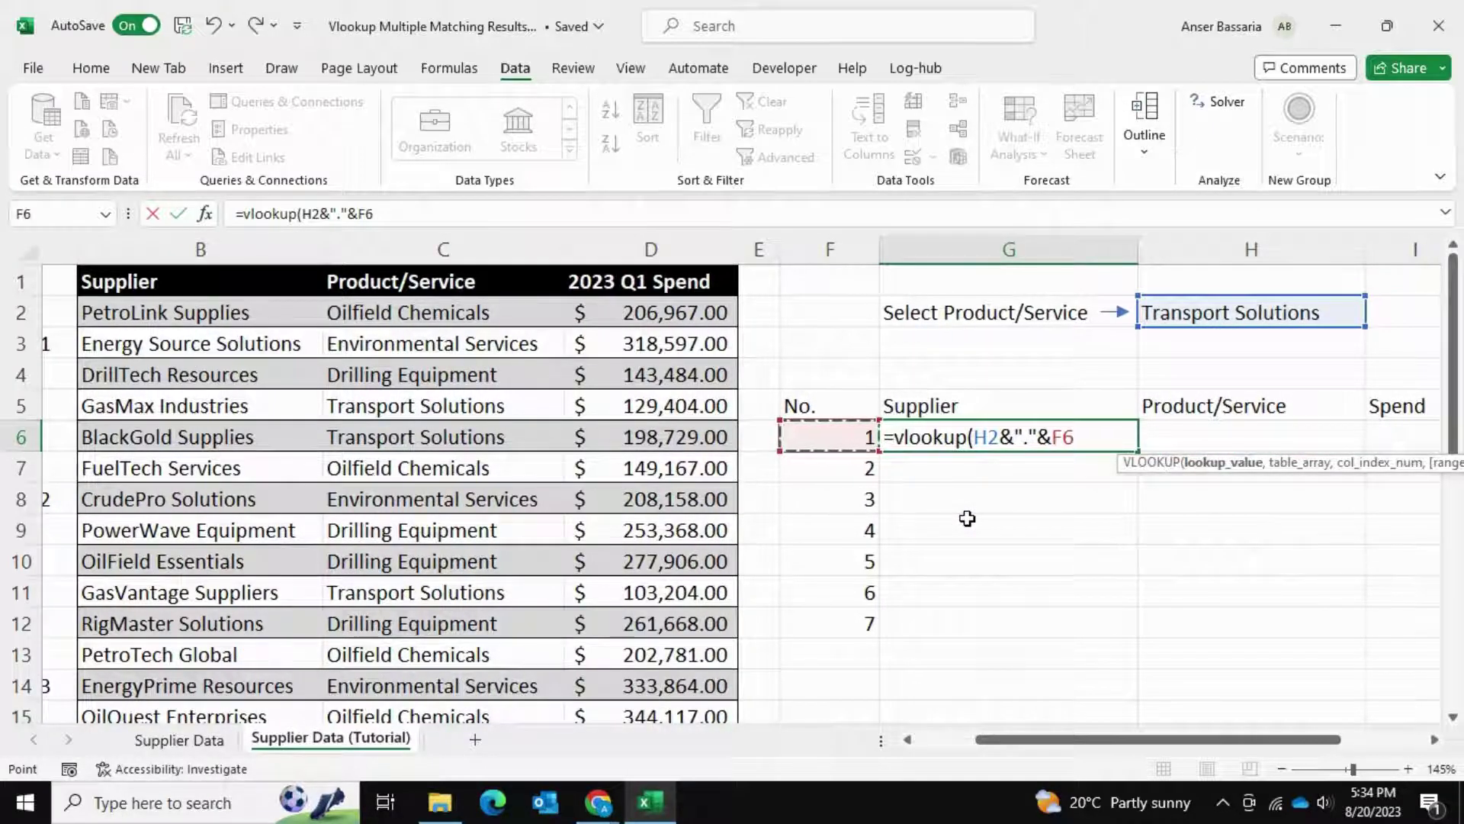
Step: Add the source range A2:D31 as the VLOOKUP table array and lock it as $A$2:$D$31
text(,)
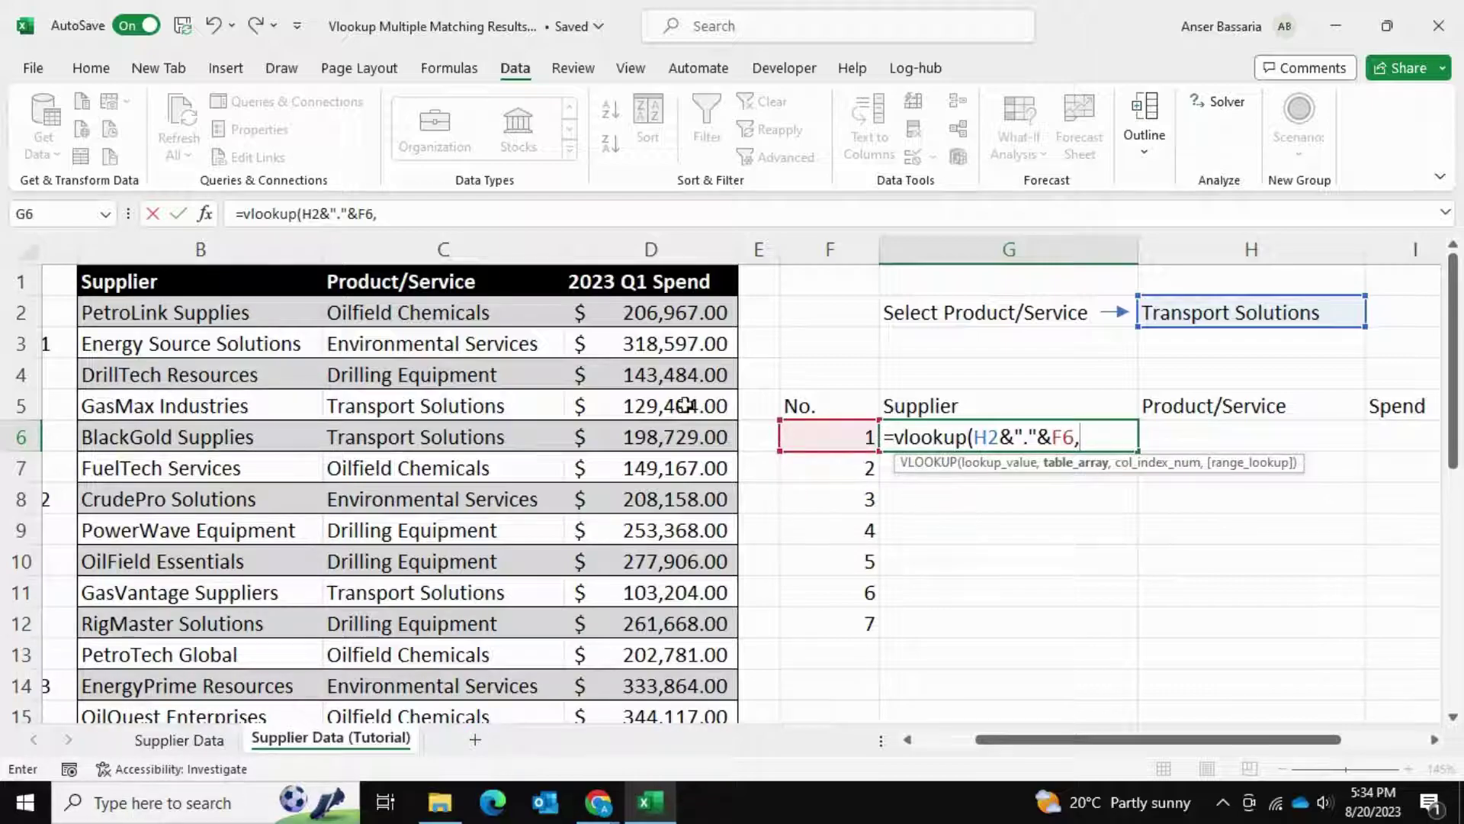
scroll(666, 394, left, 2)
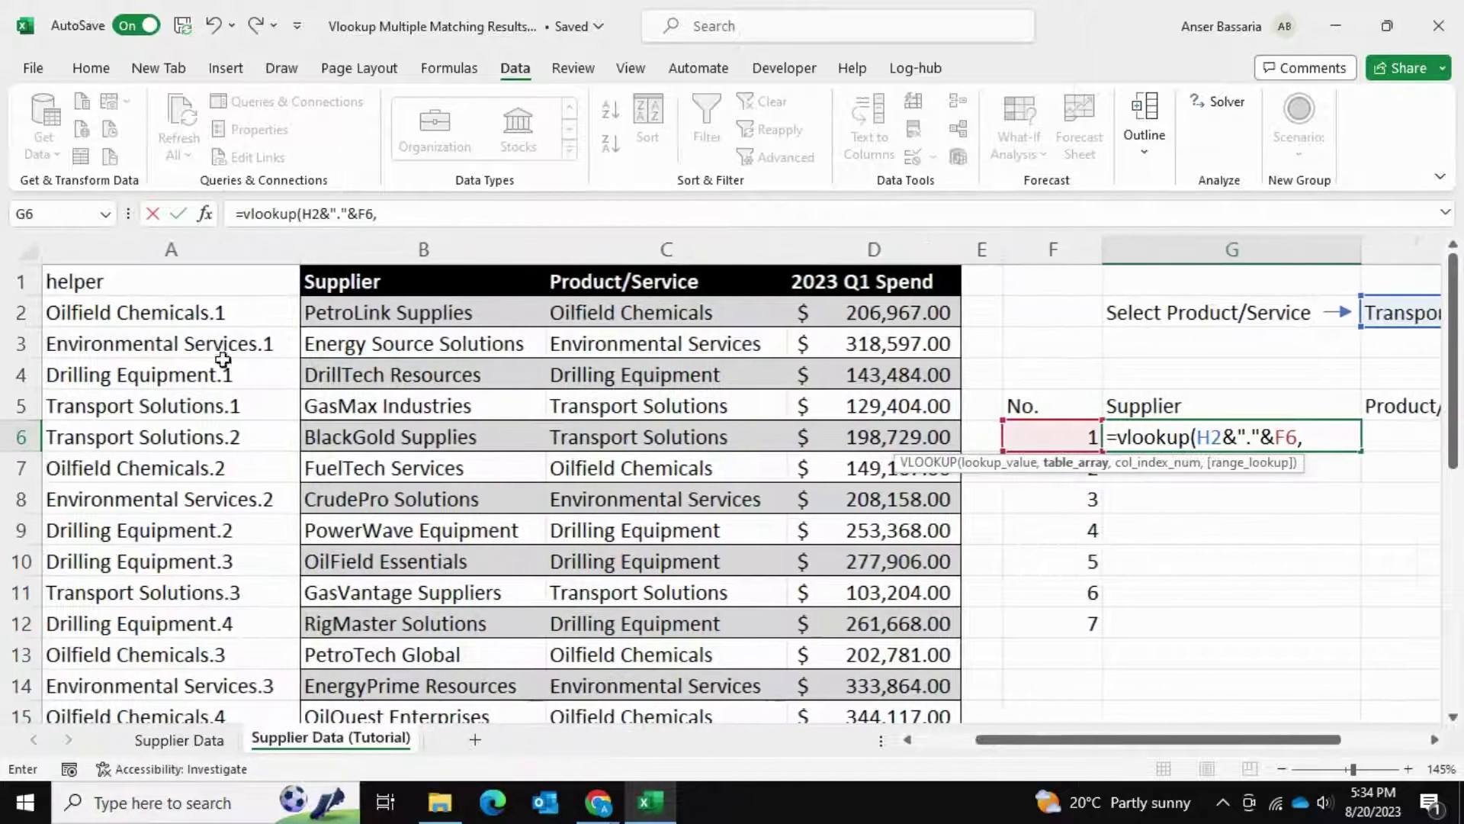
drag(134, 313, 857, 658)
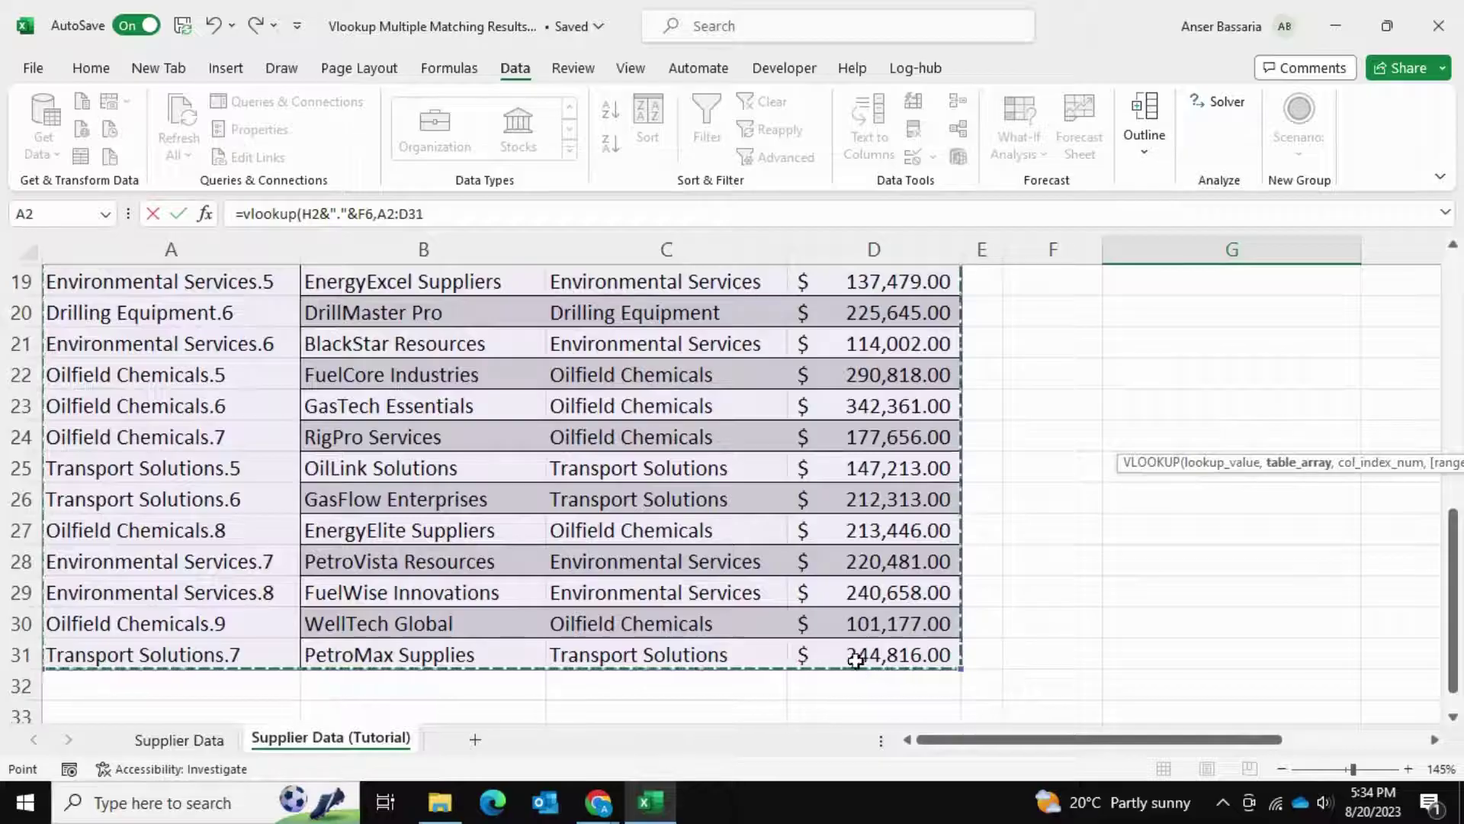
scroll(810, 464, up, 6)
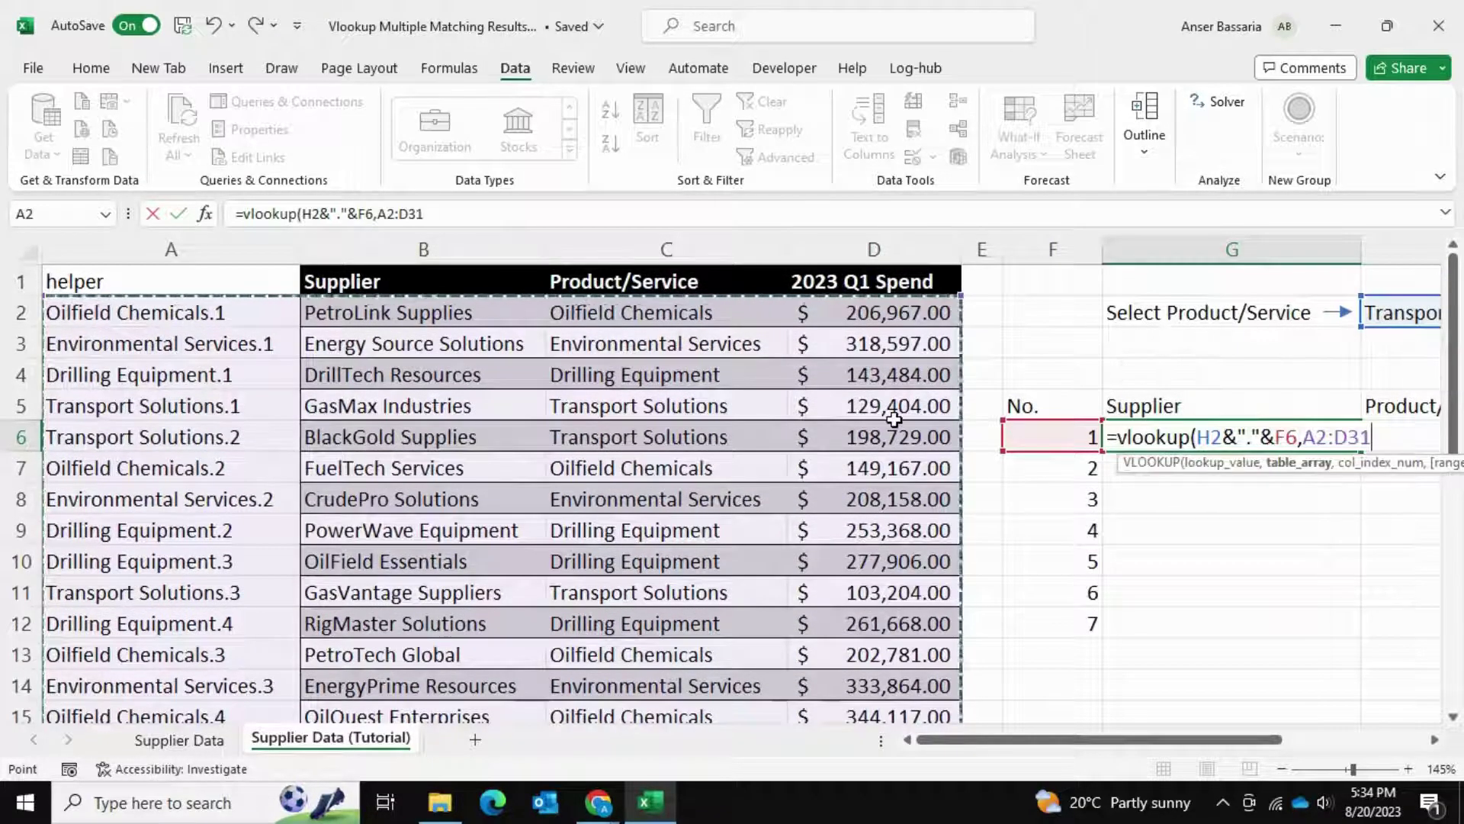
scroll(894, 418, right, 1)
scroll(894, 418, left, 1)
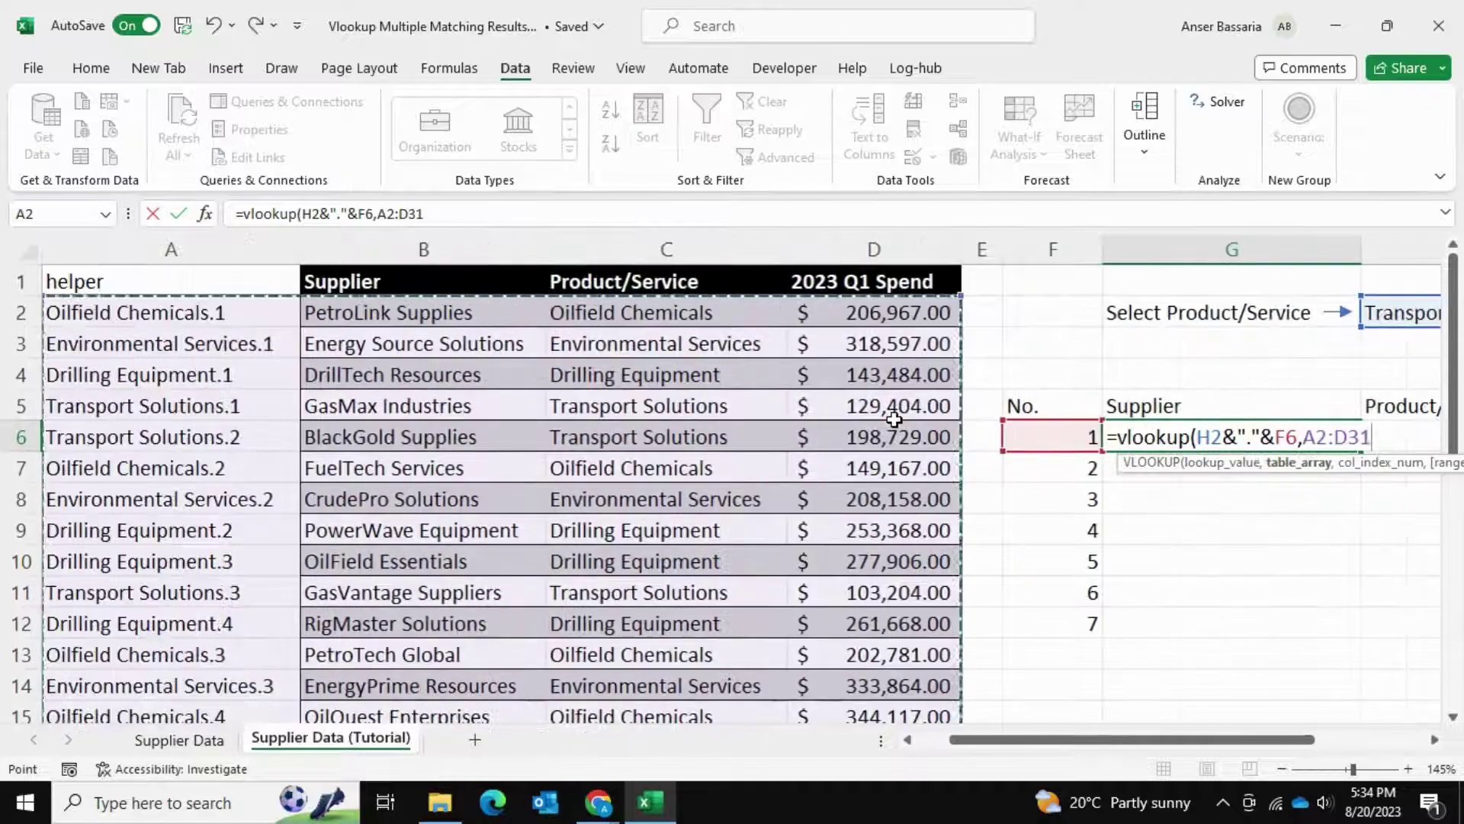
key(F4)
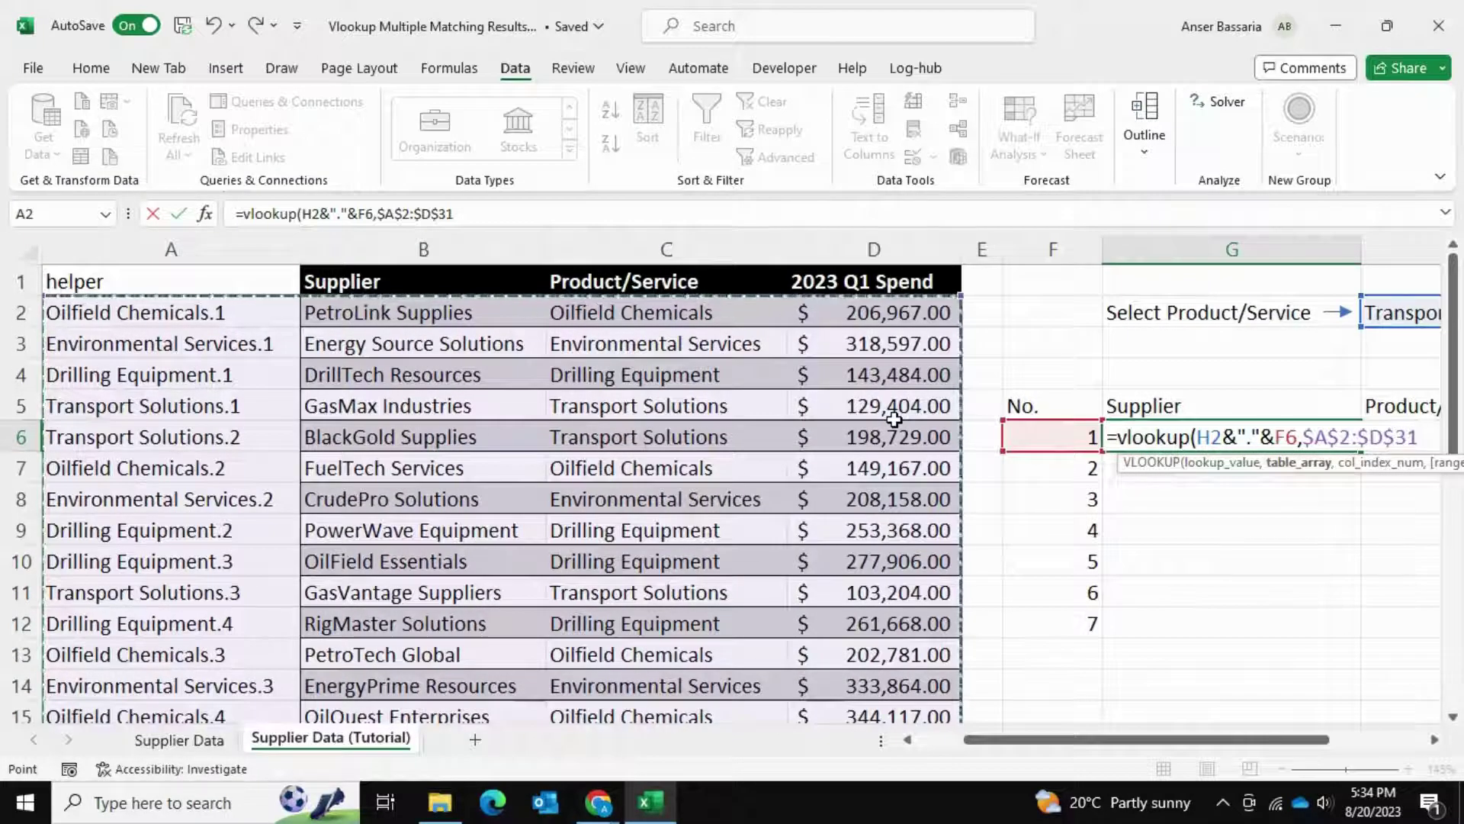
text(,)
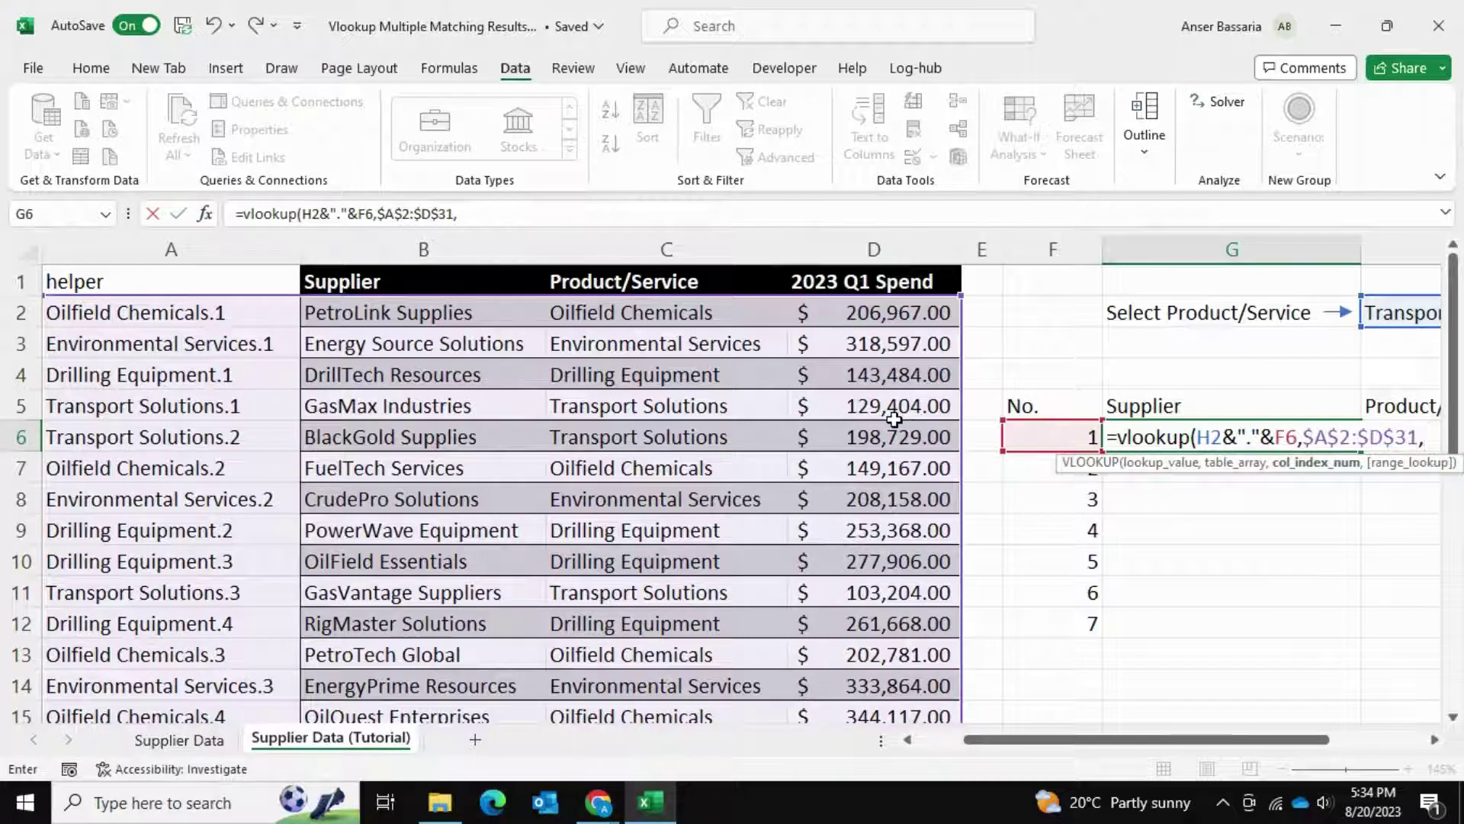
Step: Use COLUMNS with the header range A1:B1 as the column index argument of the VLOOKUP
scroll(894, 419, right, 1)
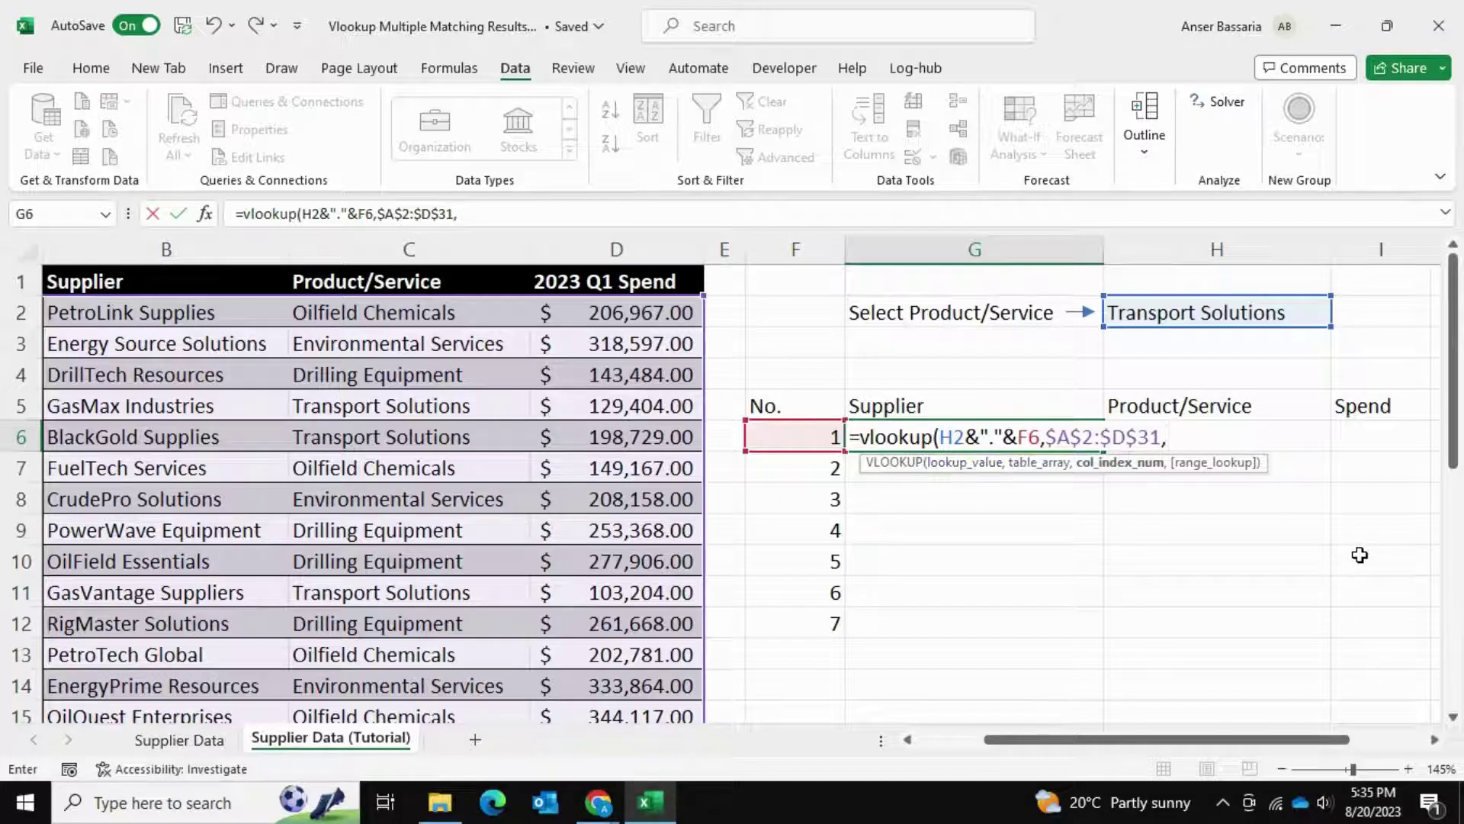
text(col)
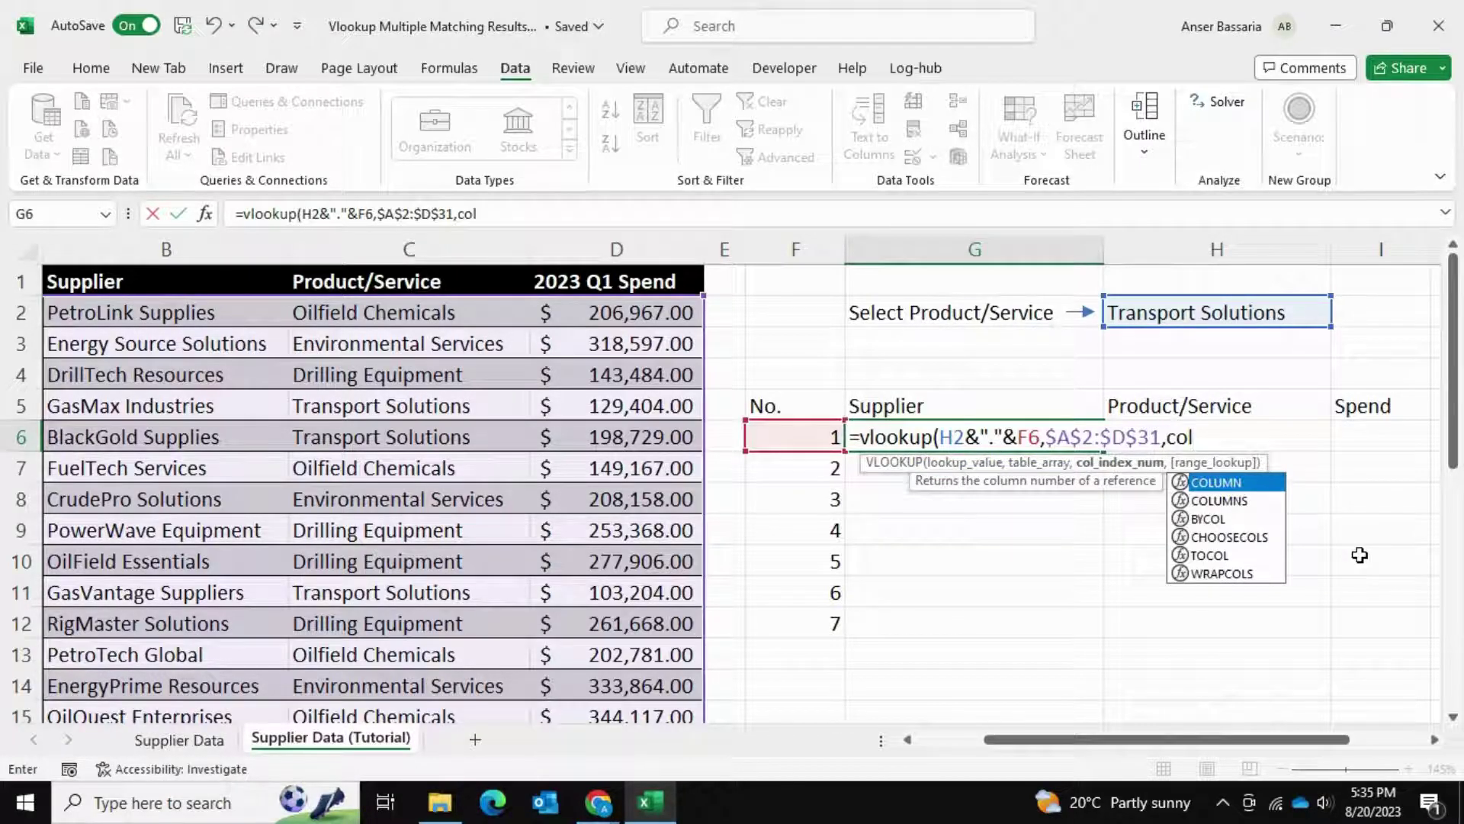
text(uns)
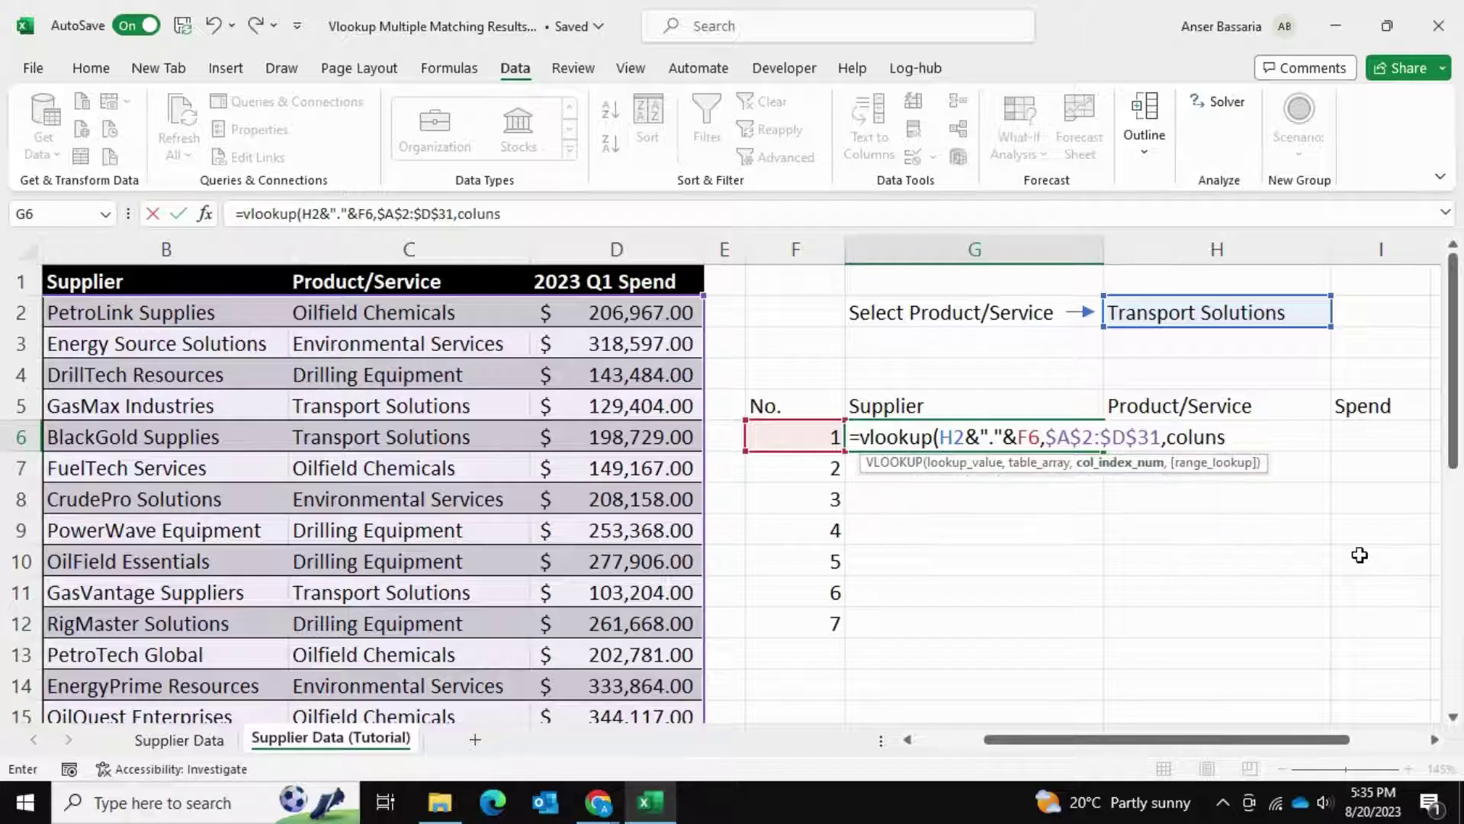
key(BackSpace)
key(BackSpace)
text(ns()
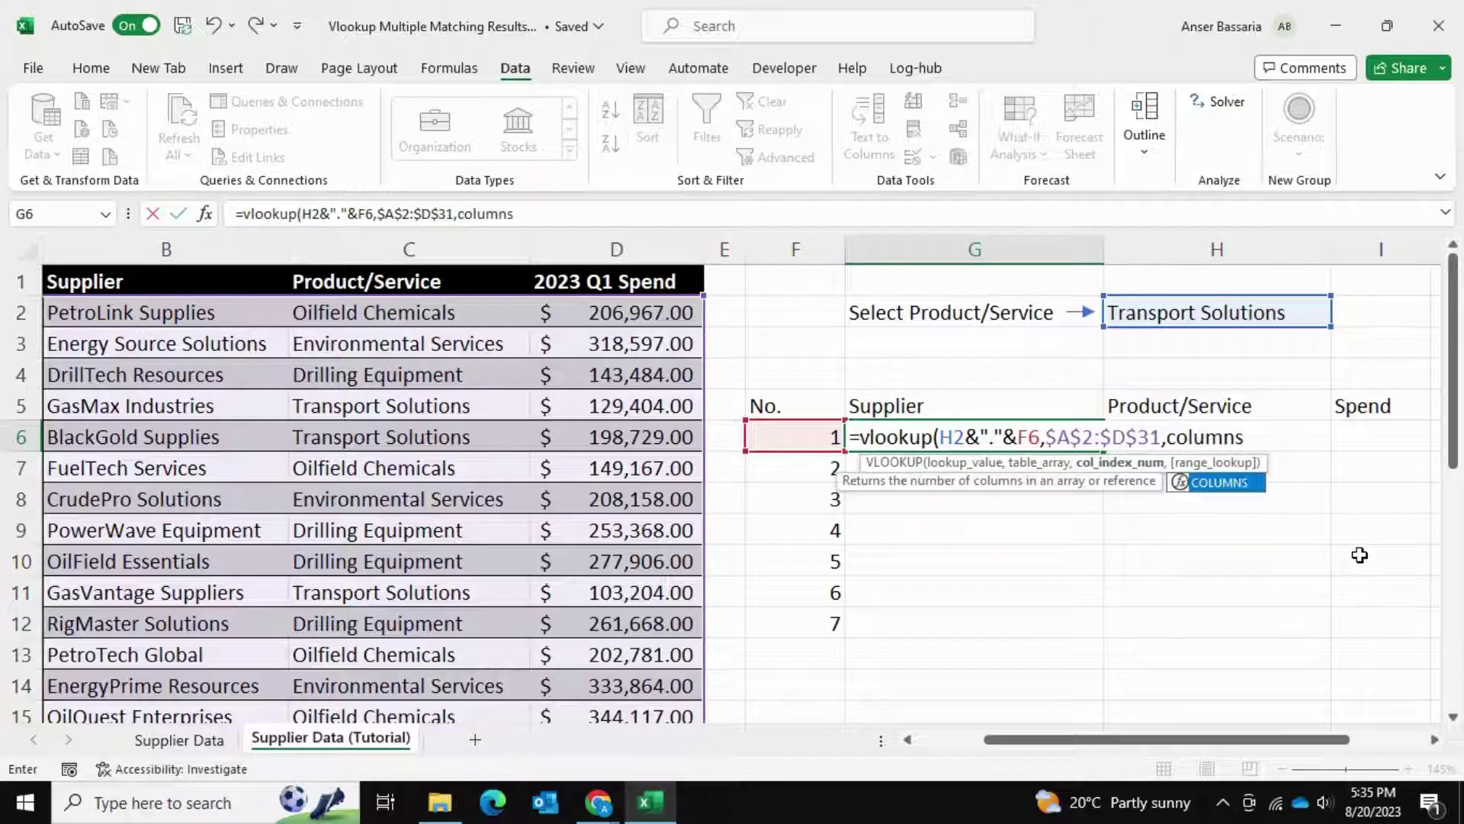
scroll(1360, 555, left, 1)
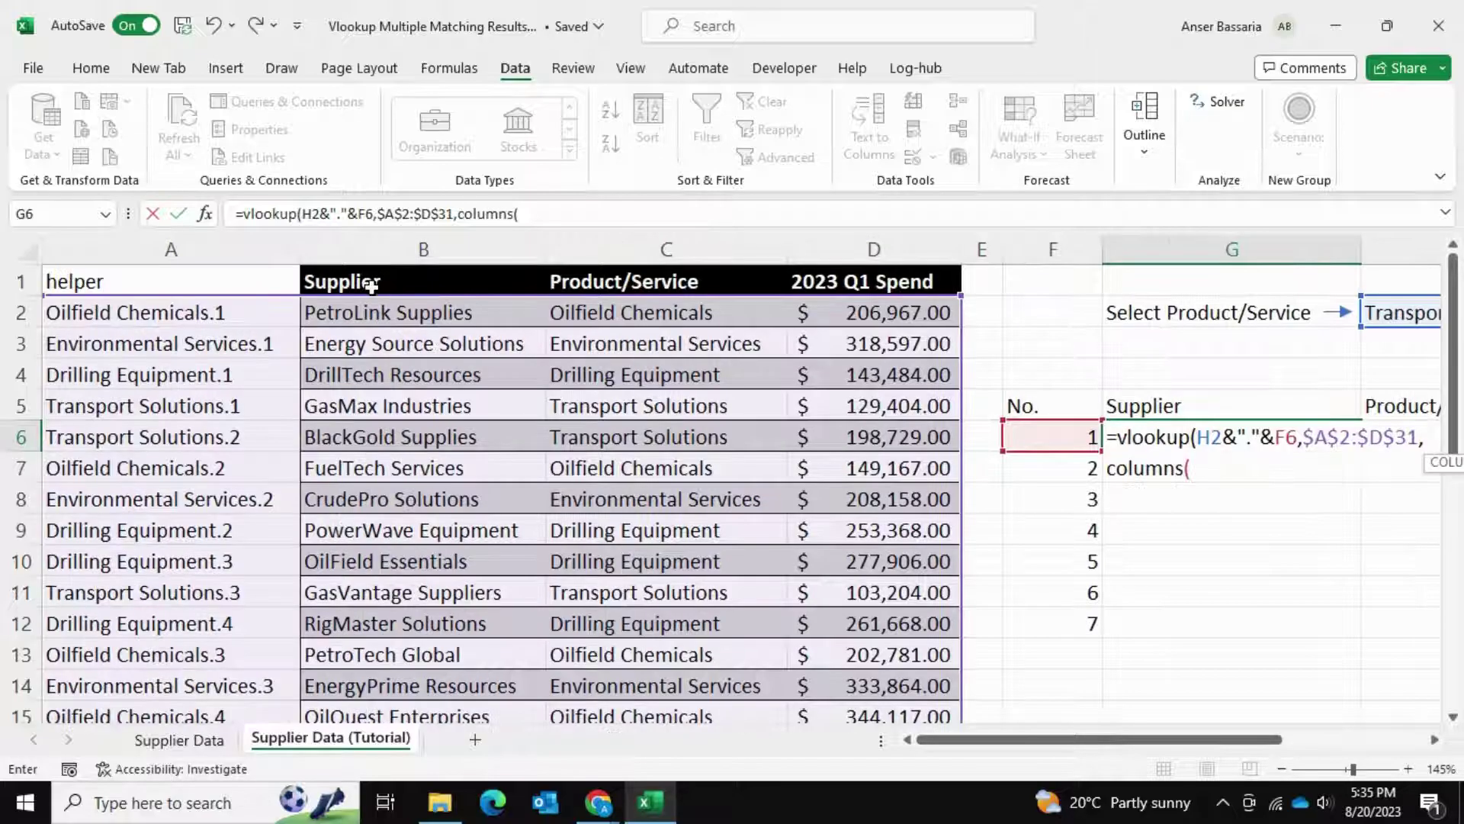
drag(204, 271, 324, 275)
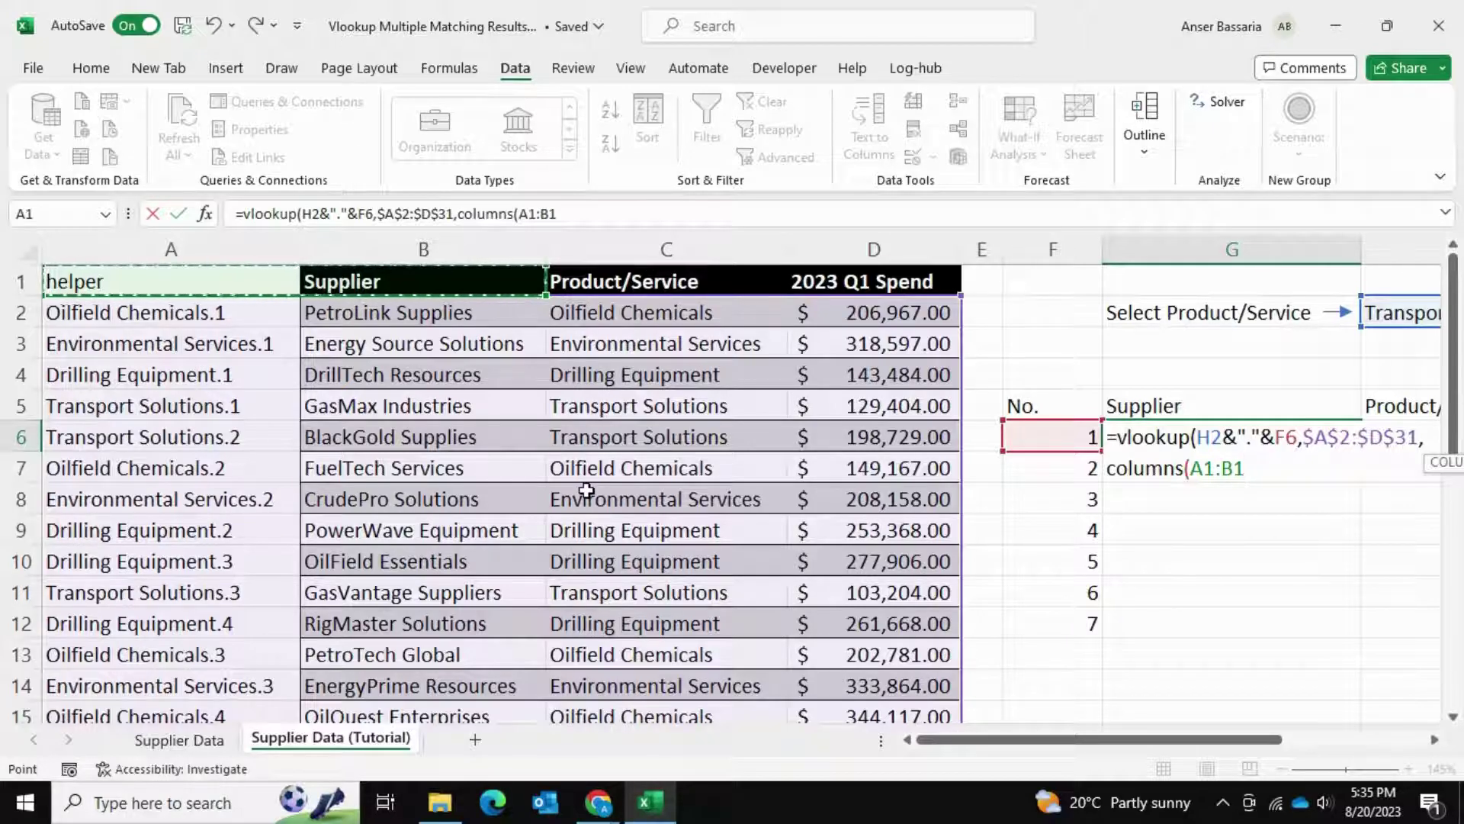
Step: Lock A1 as $A$1 in the COLUMNS range and fix the column of F6 as $F6 in the lookup value
click(537, 221)
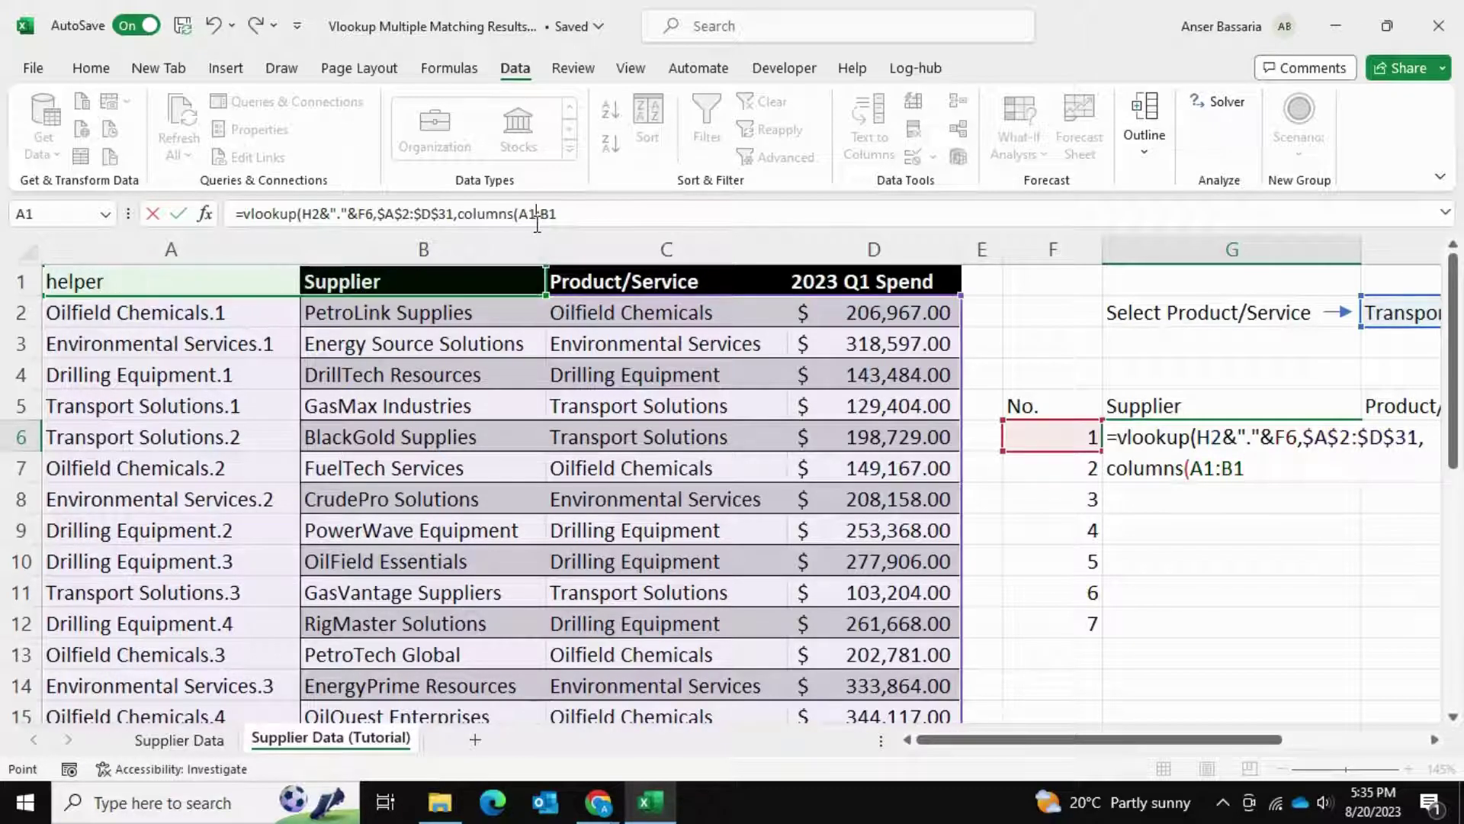
double_click(537, 216)
key(F4)
click(596, 214)
click(373, 217)
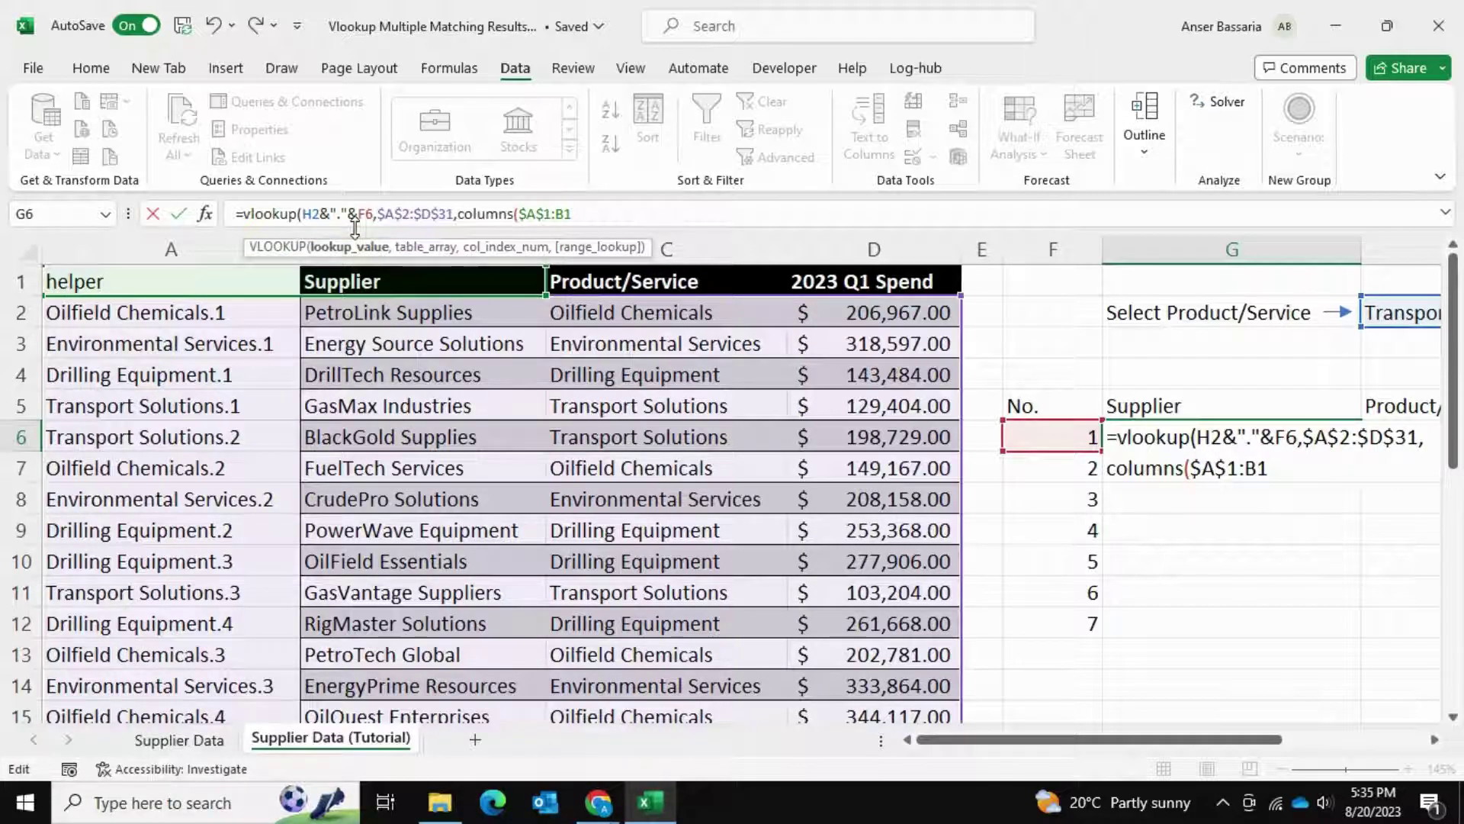
key(F4)
key(F4)
key(F4)
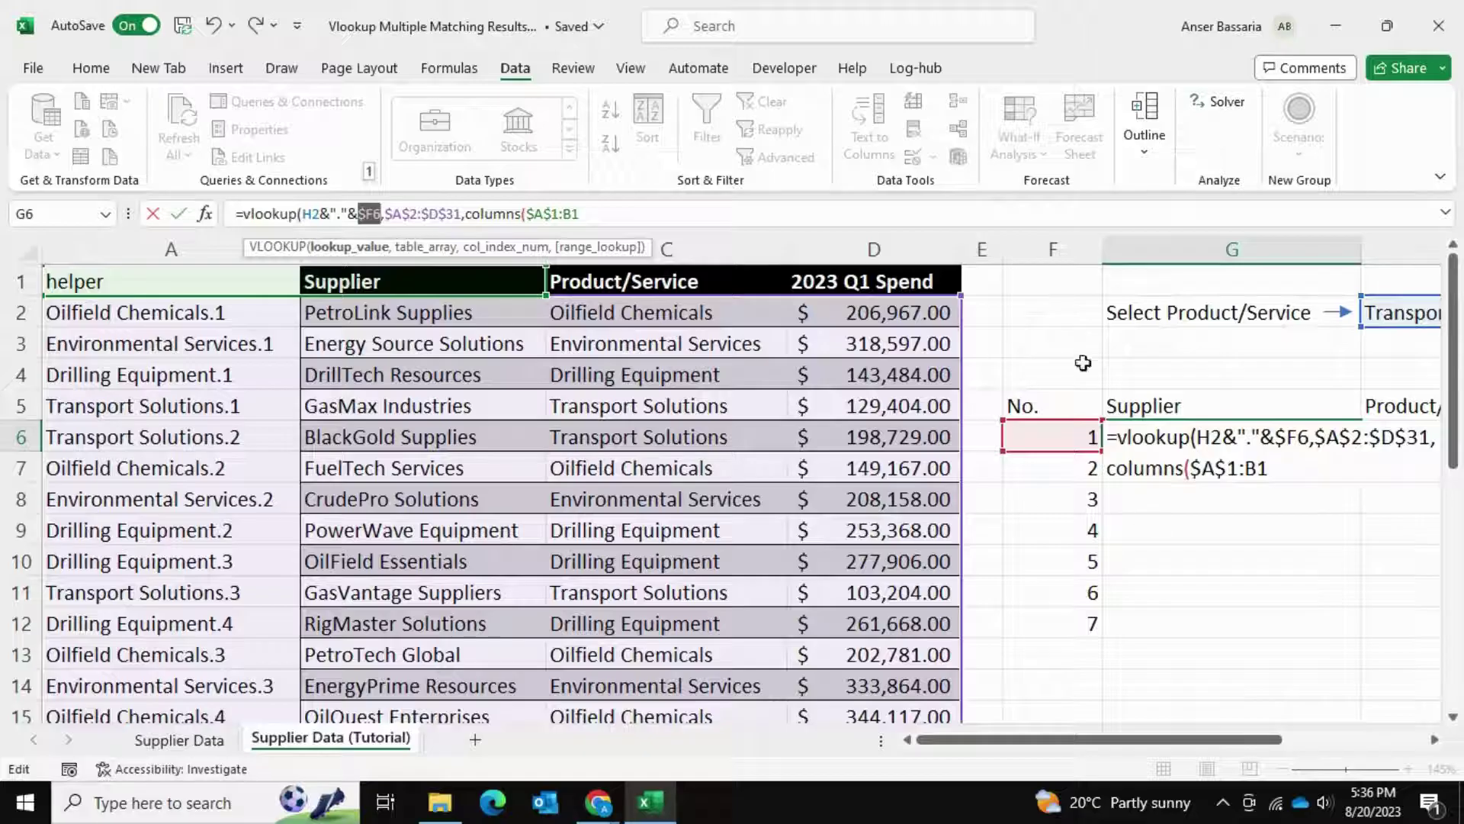
Step: Close the COLUMNS function, set the range lookup to 0 for an exact match, and enter the G6 formula
click(720, 213)
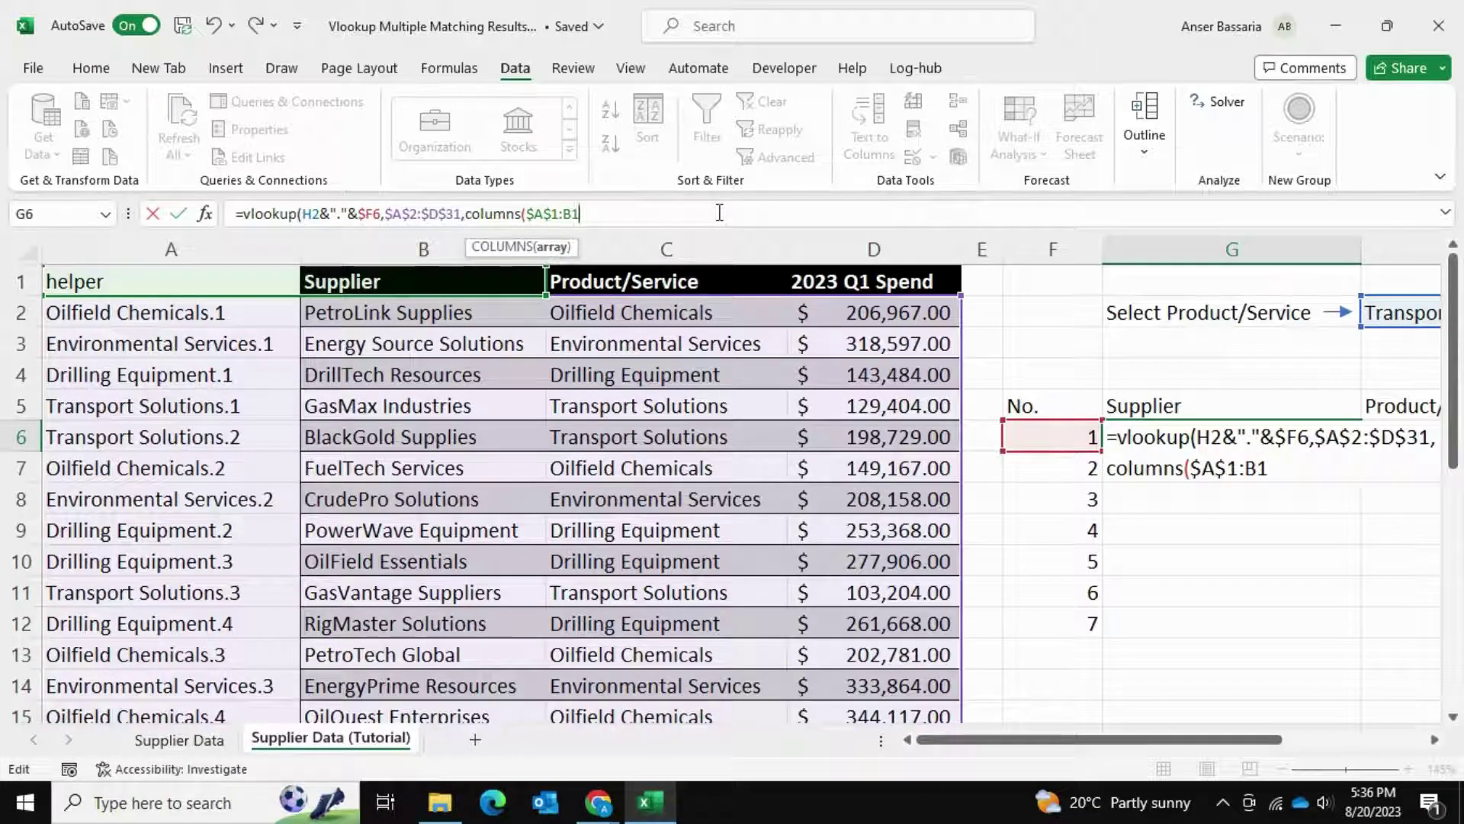
text(),)
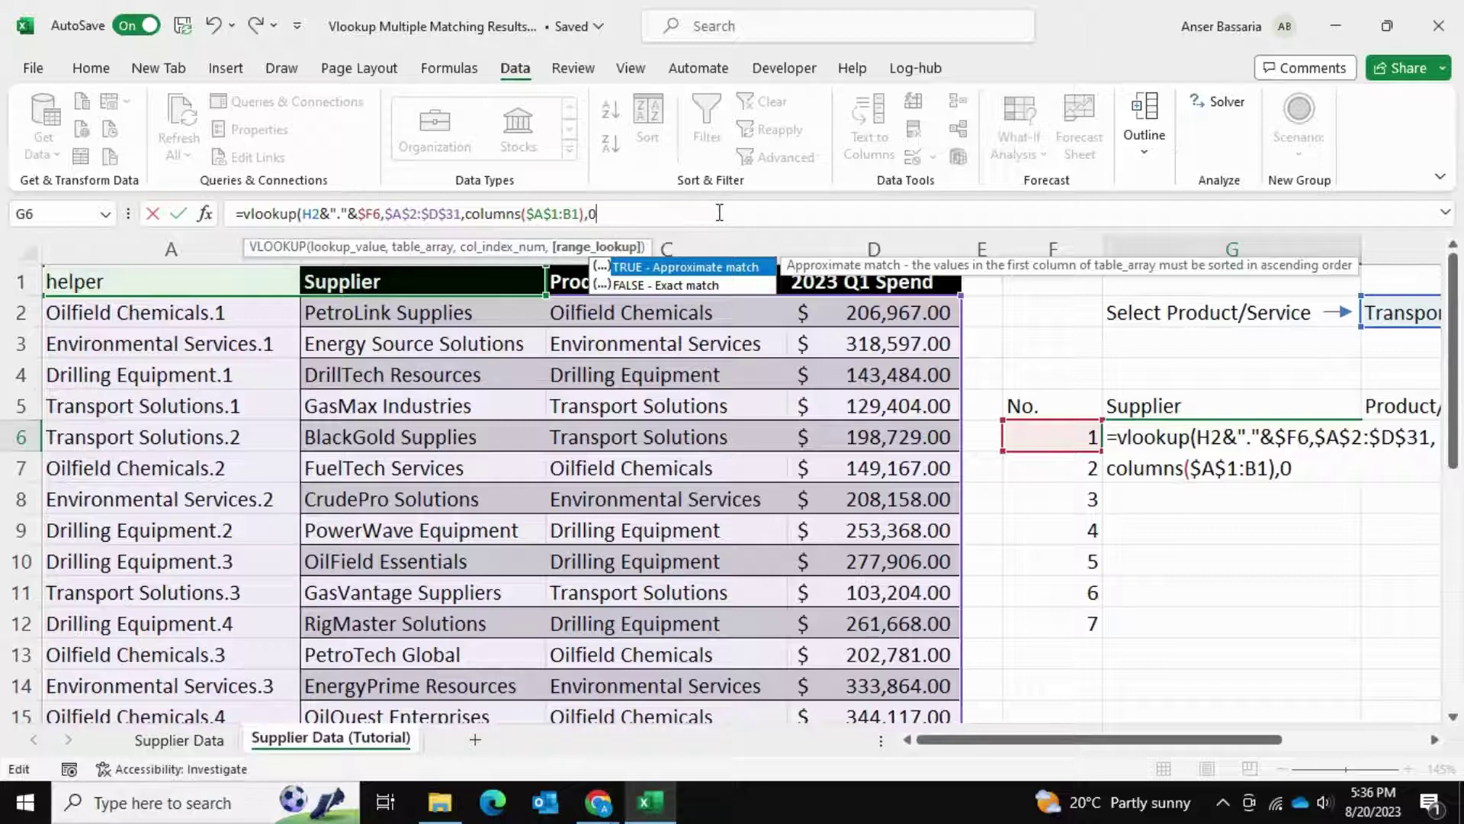
text(0))
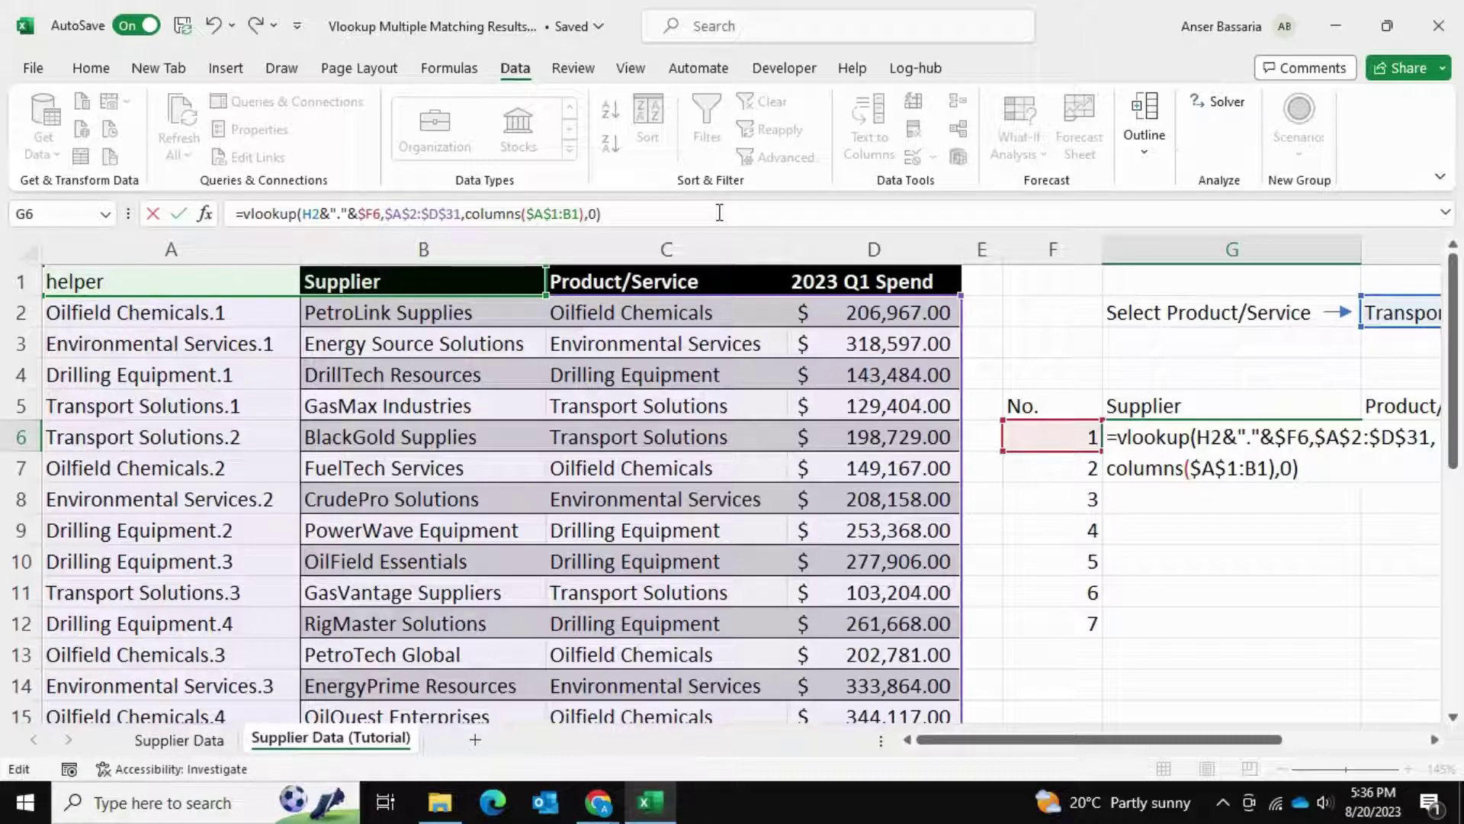
key(Return)
scroll(882, 343, right, 5)
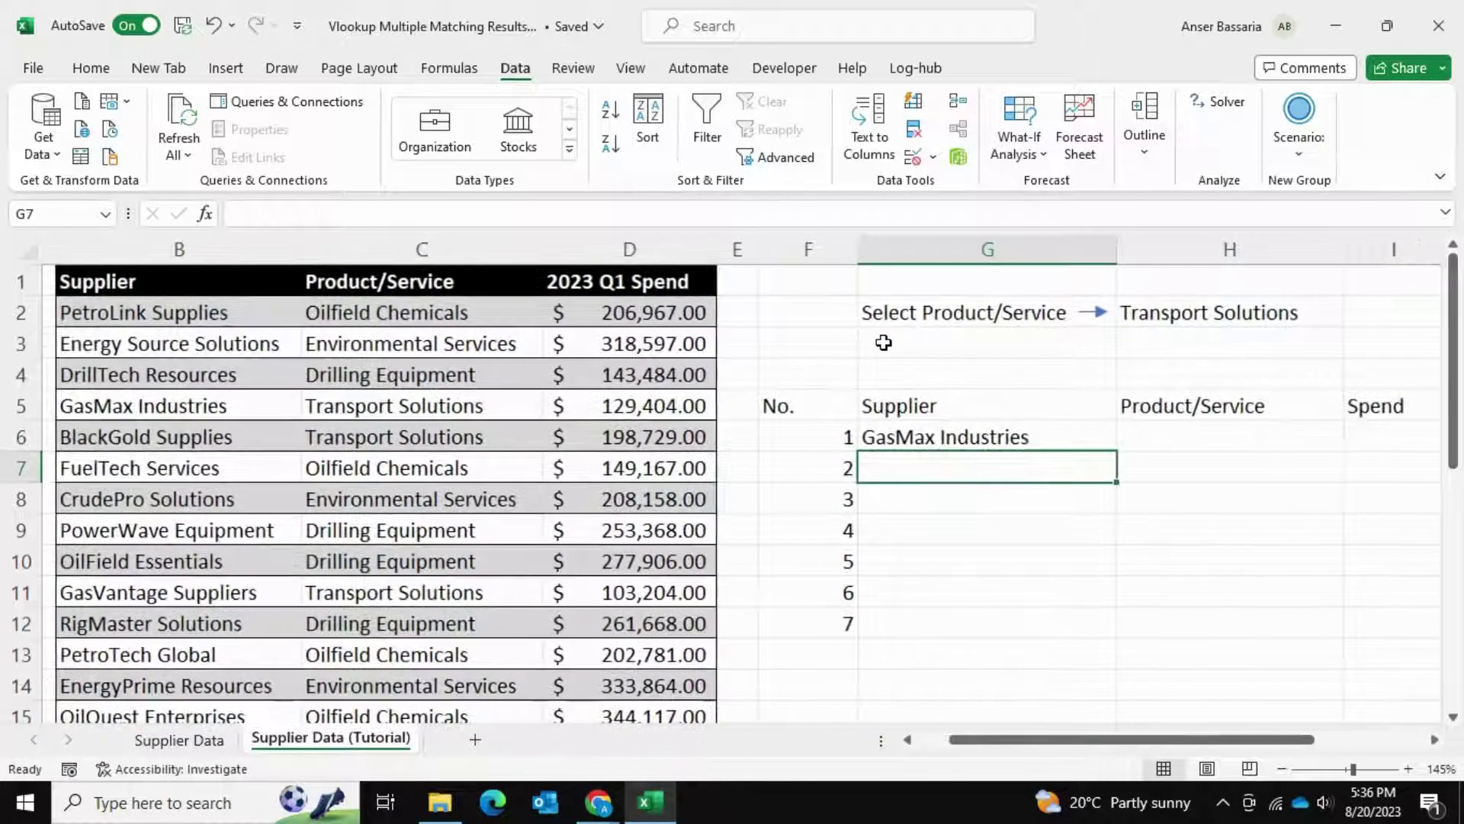
Step: Lock H2 as $H$2 in the G6 lookup formula and fill it across to I6 and down through row 18
click(788, 435)
drag(860, 451, 1148, 442)
scroll(1148, 442, down, 2)
drag(1192, 312, 1171, 675)
Step: Select G13:H18 and compare the rows beyond the last match with the supplier results above them
drag(661, 507, 1056, 671)
scroll(1016, 455, down, 3)
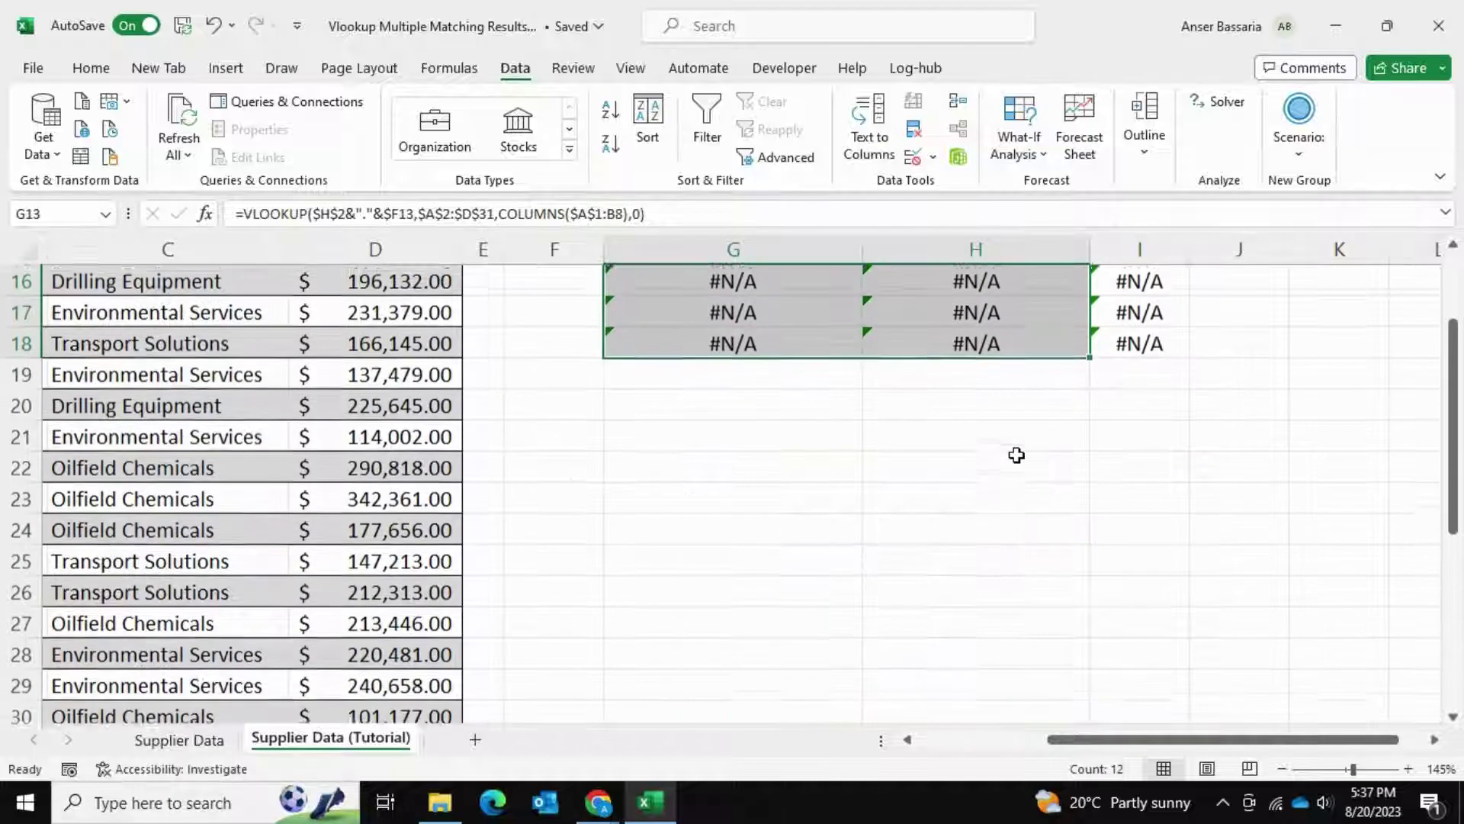
scroll(830, 438, up, 4)
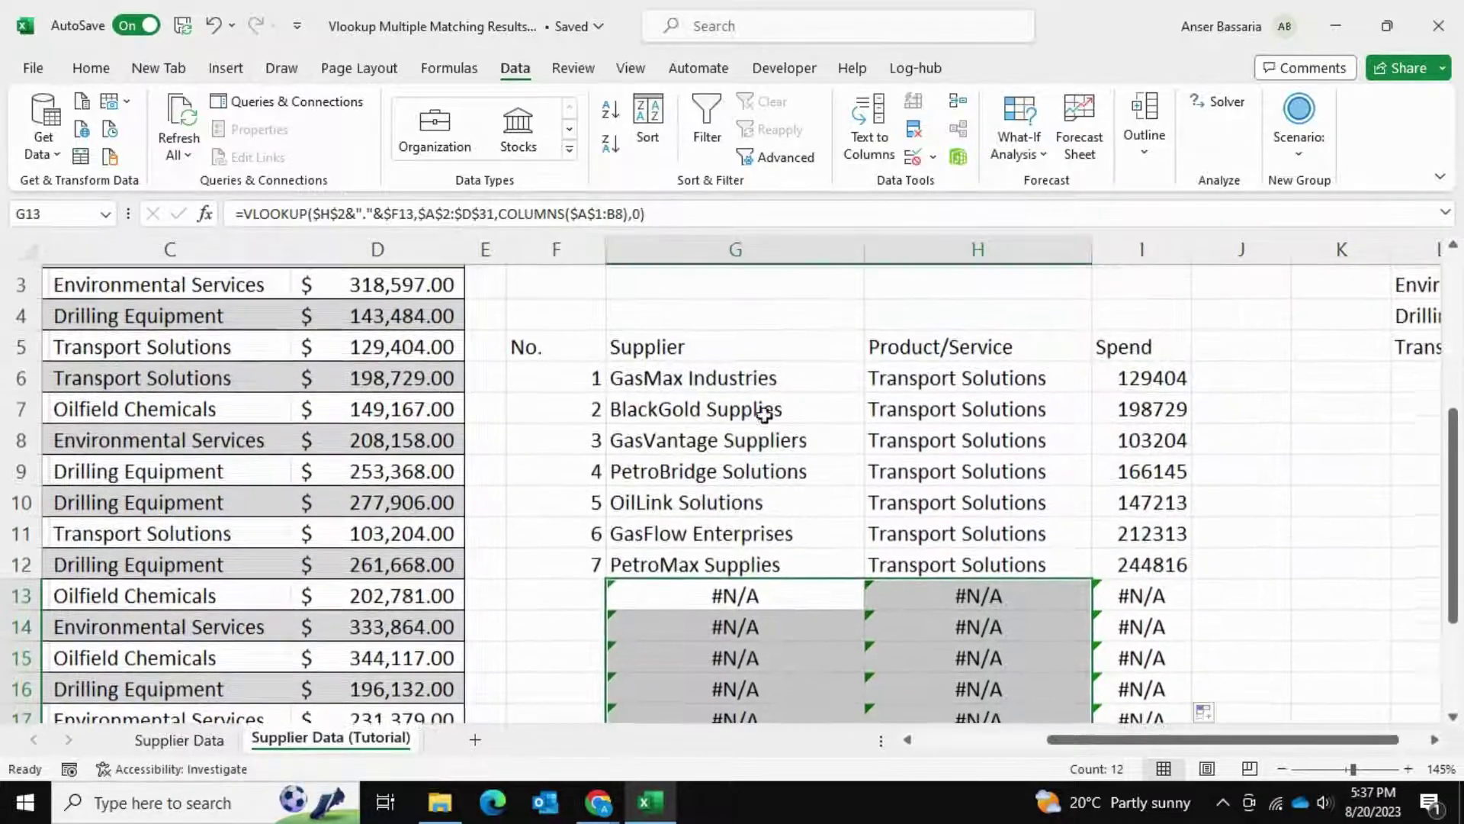
scroll(753, 425, down, 4)
scroll(753, 425, up, 1)
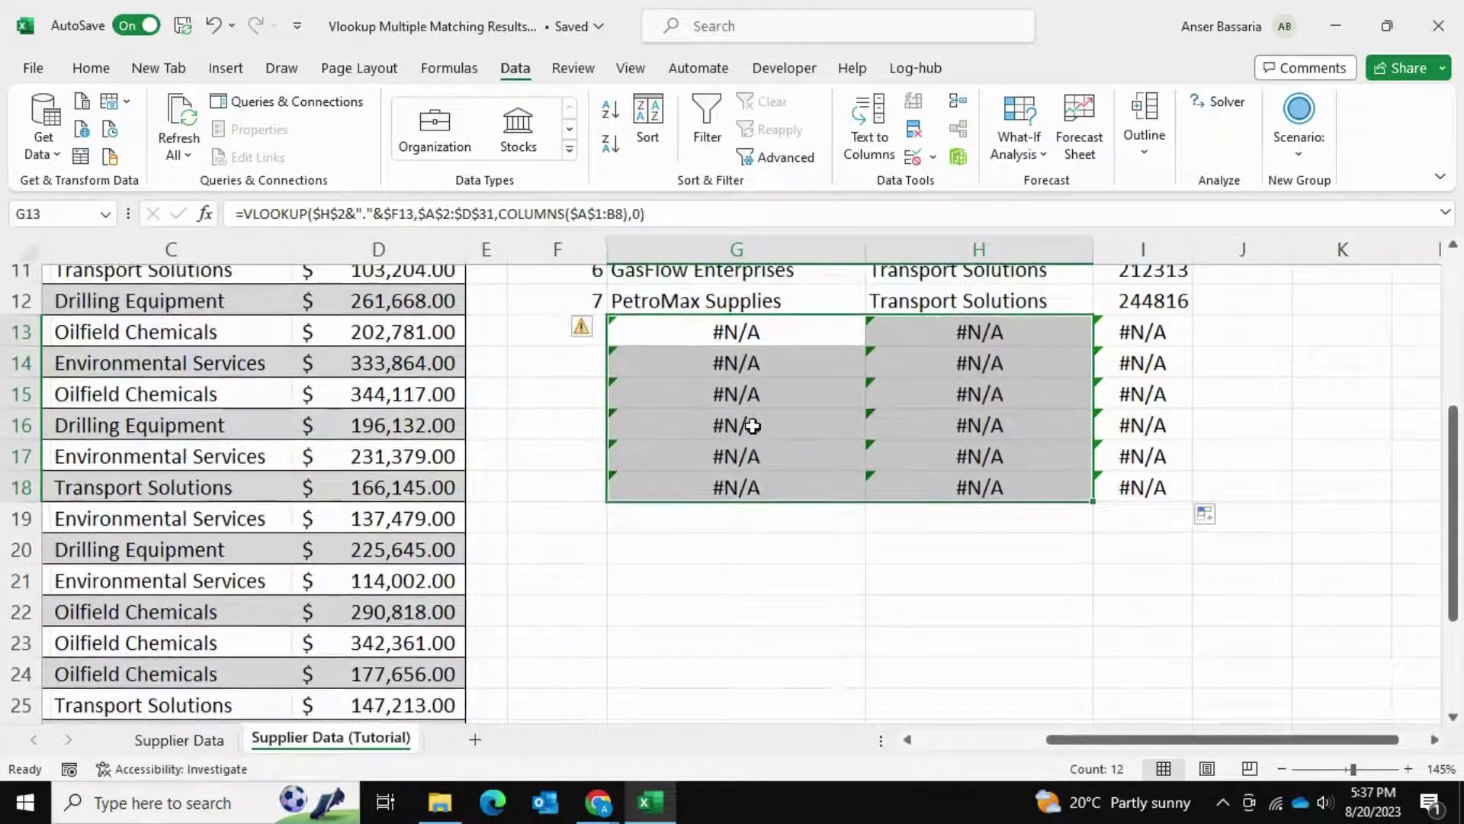
scroll(700, 393, up, 3)
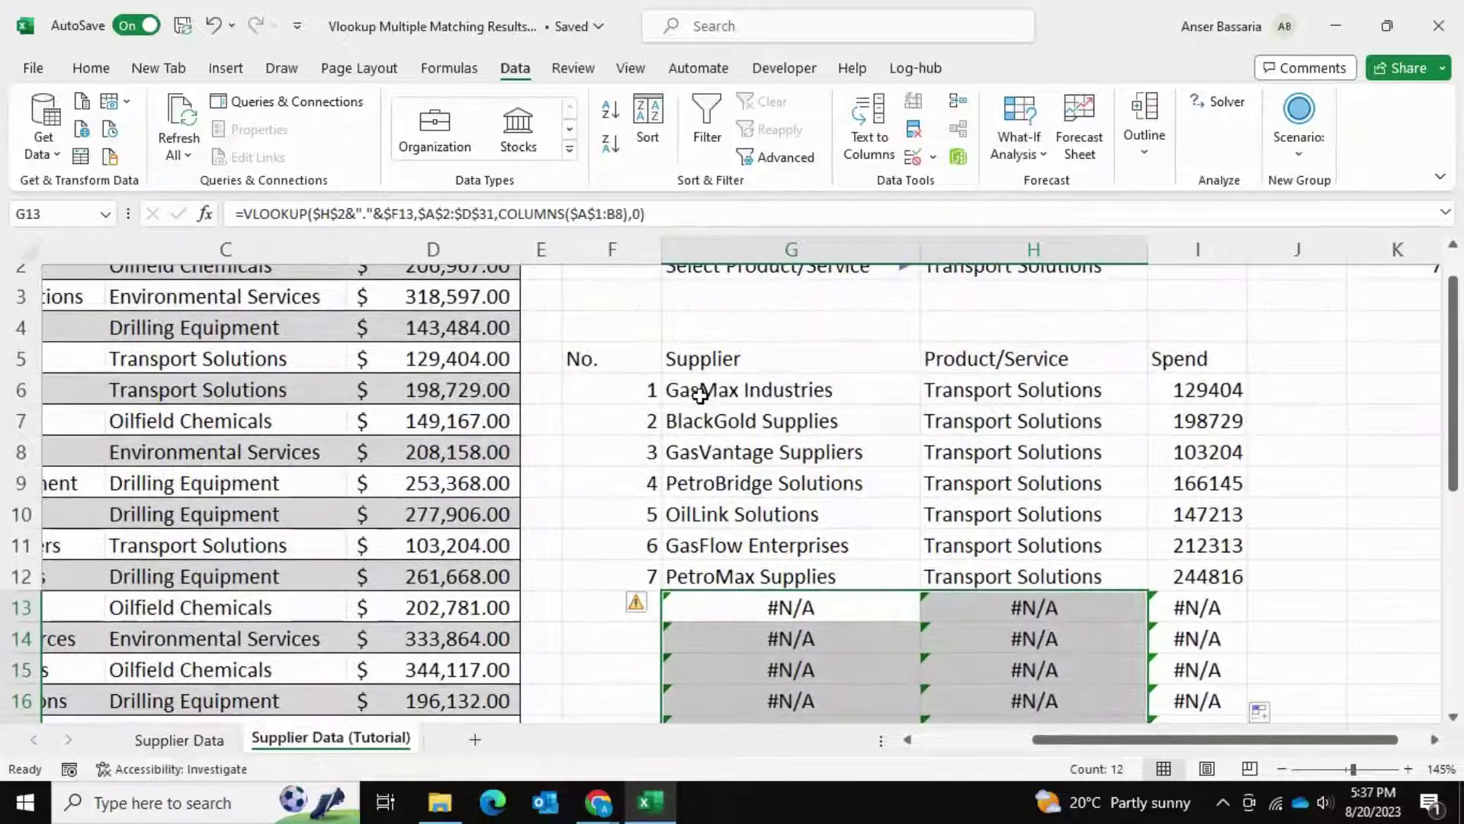
Step: Undo the downward fill of the lookup formulas below row 6 of the results table
scroll(700, 393, down, 2)
scroll(700, 393, right, 2)
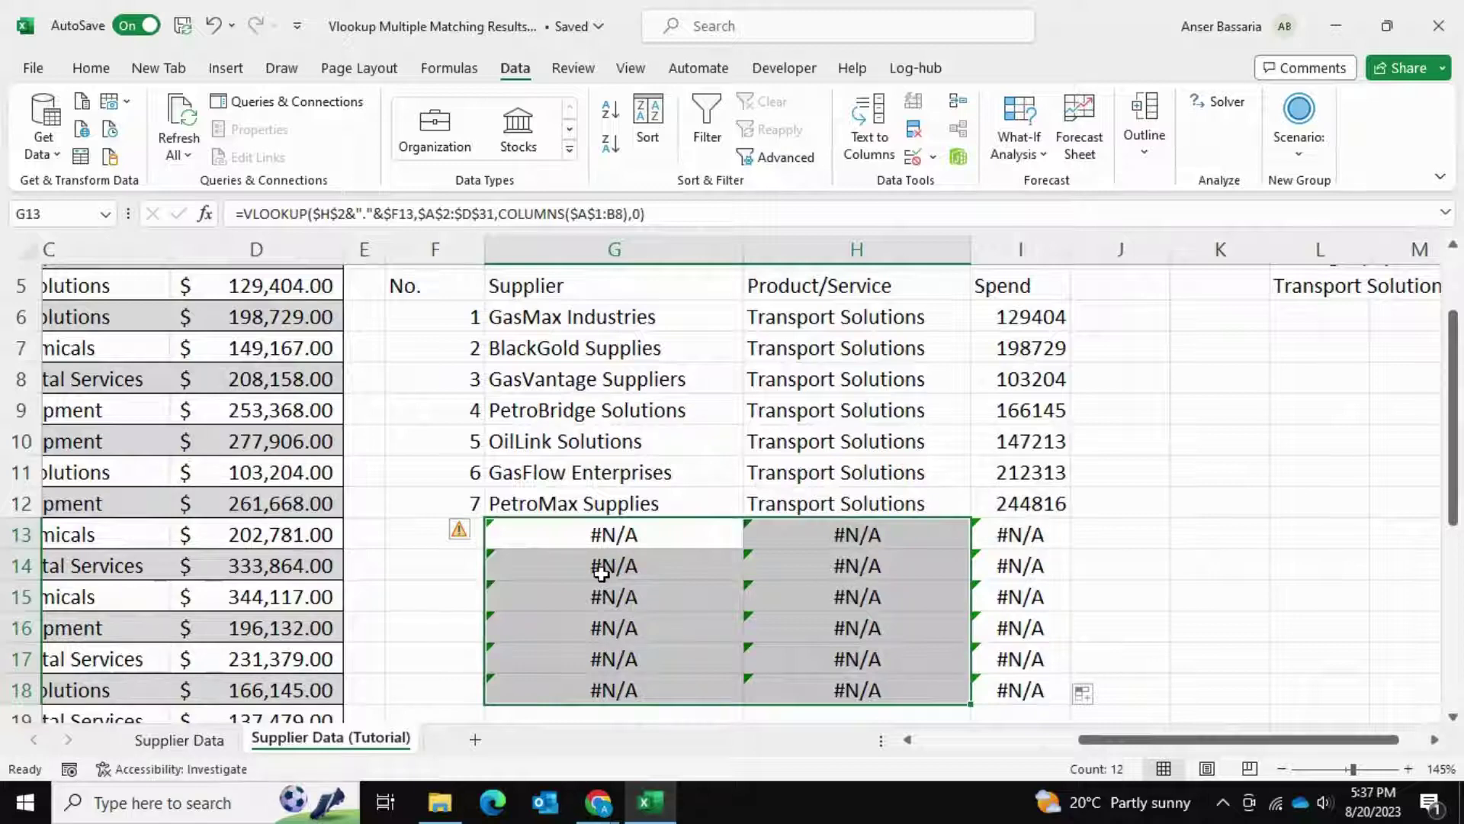
key(ctrl+z)
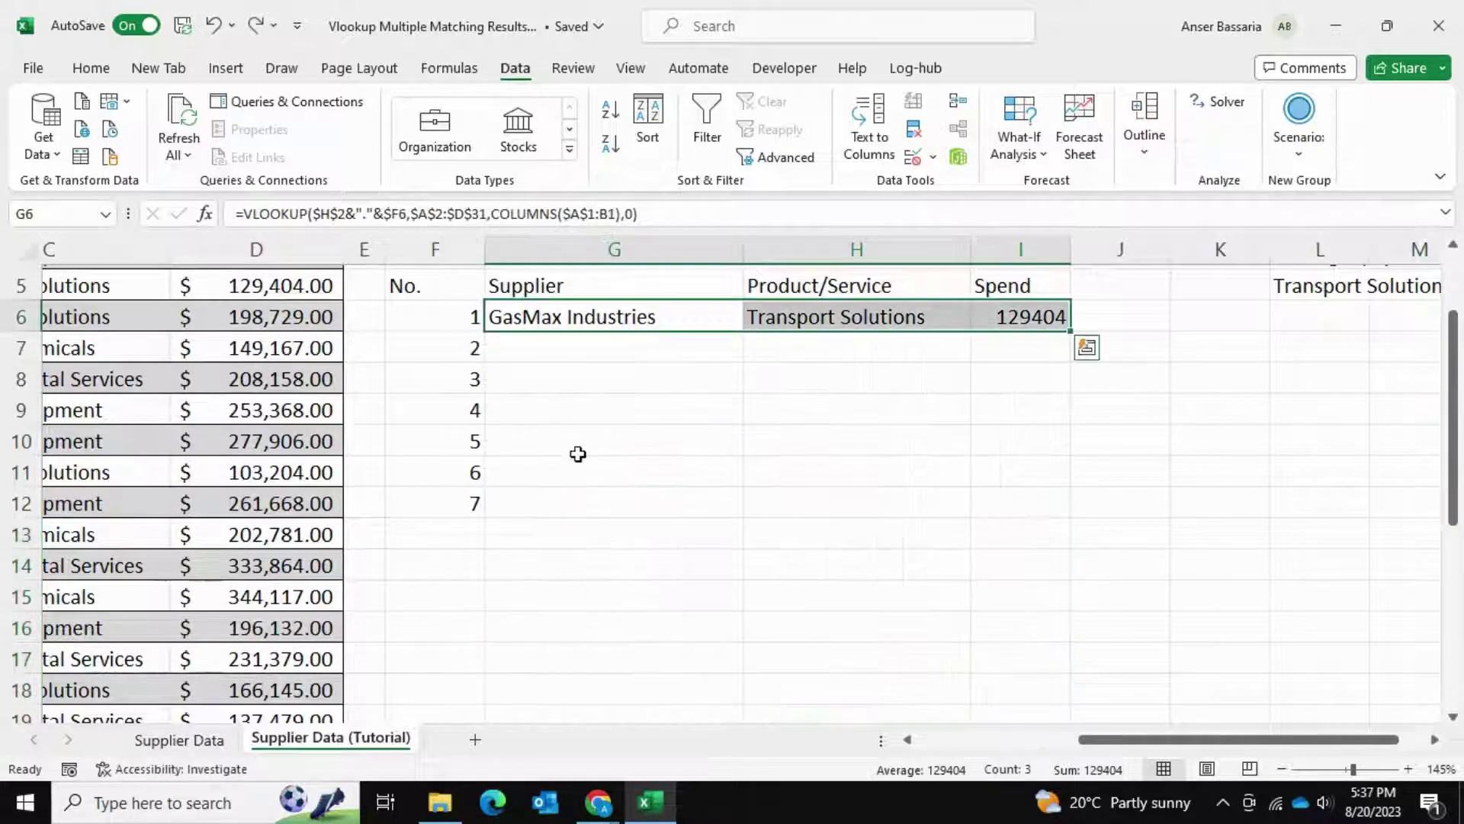
Step: Wrap the G6 VLOOKUP formula in IFERROR with an empty string "" as the value if error
click(562, 318)
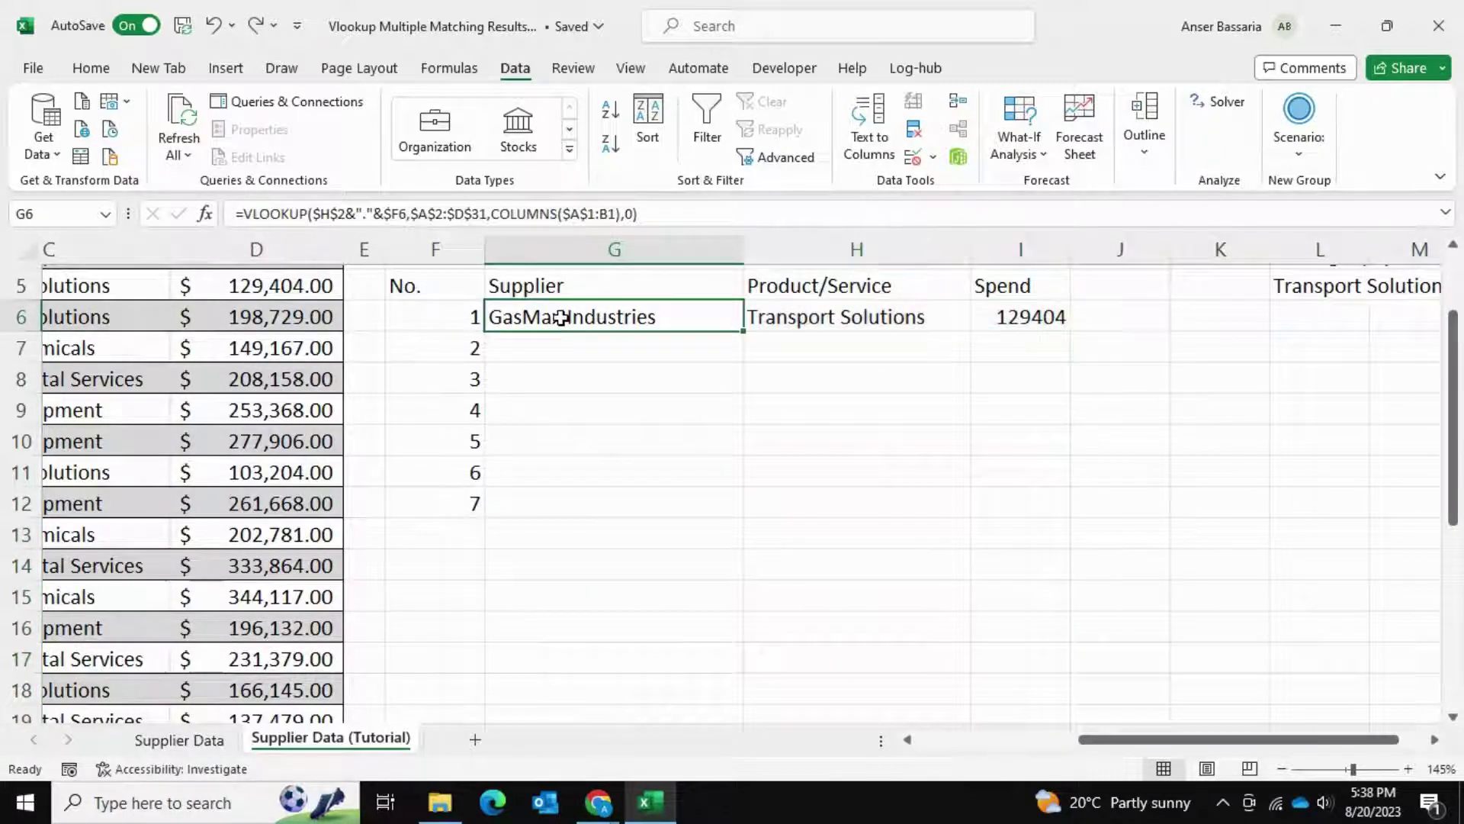
click(249, 221)
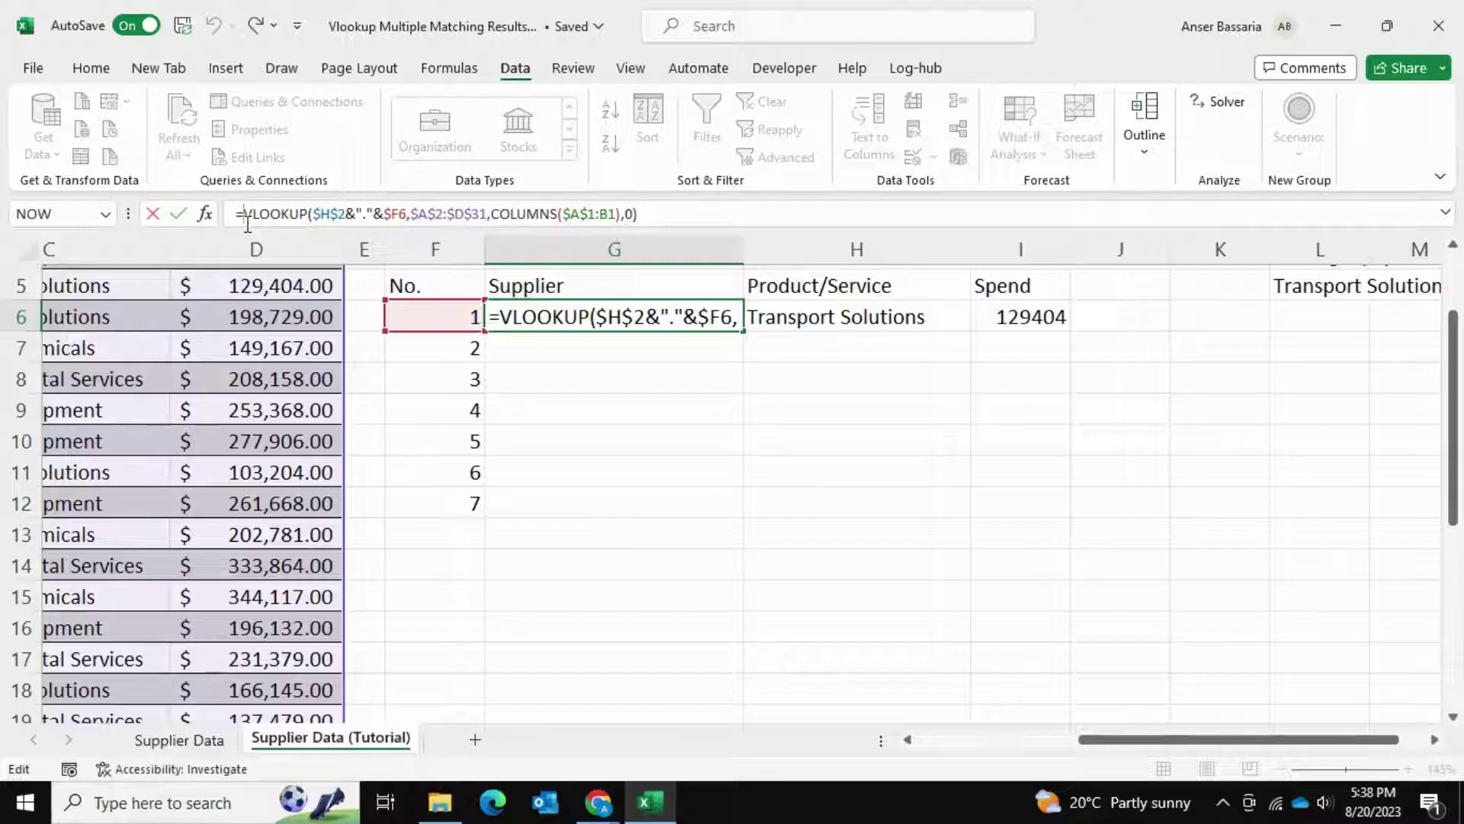
text(if)
text(error)
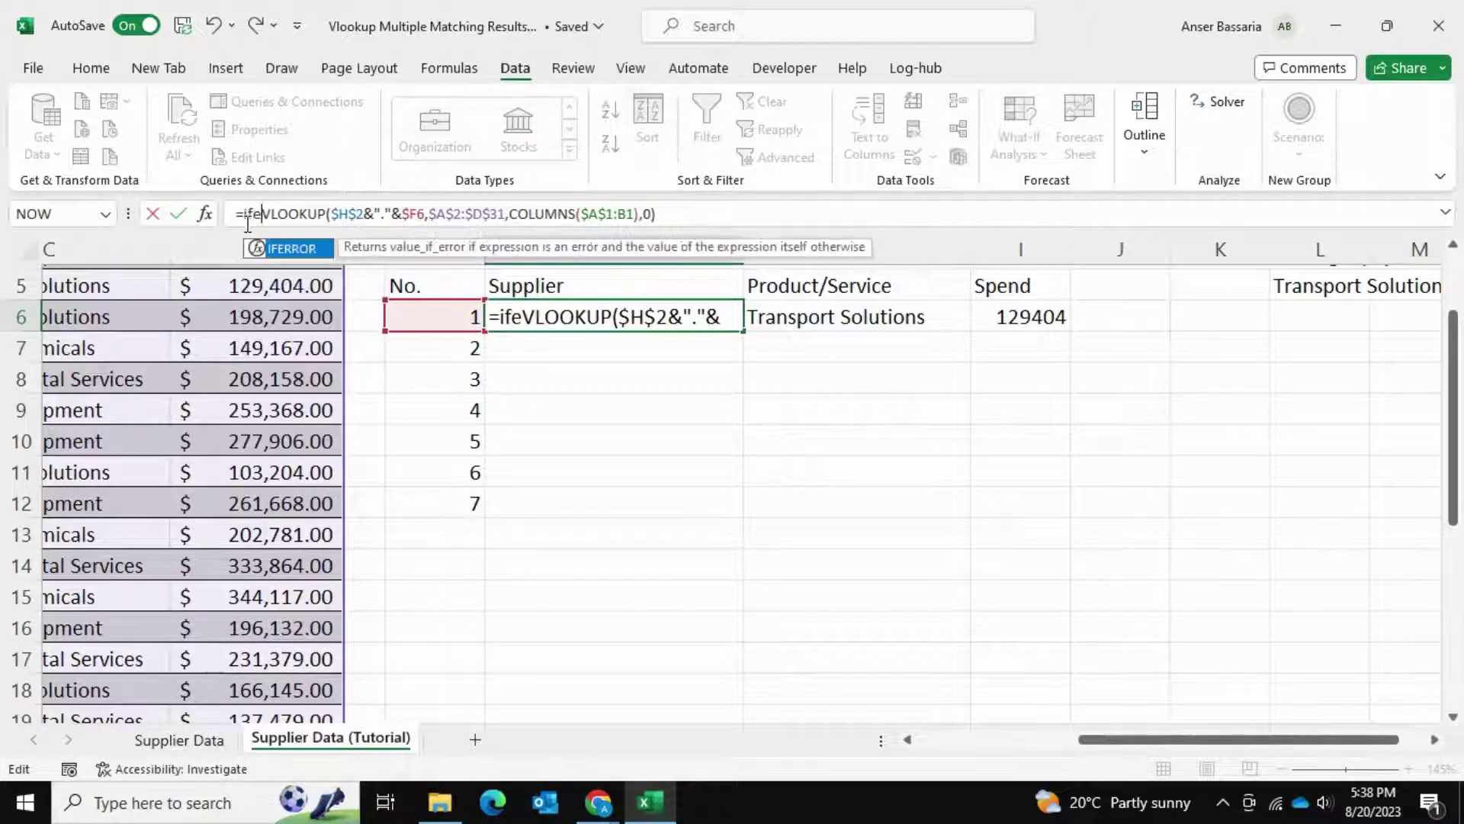
text(()
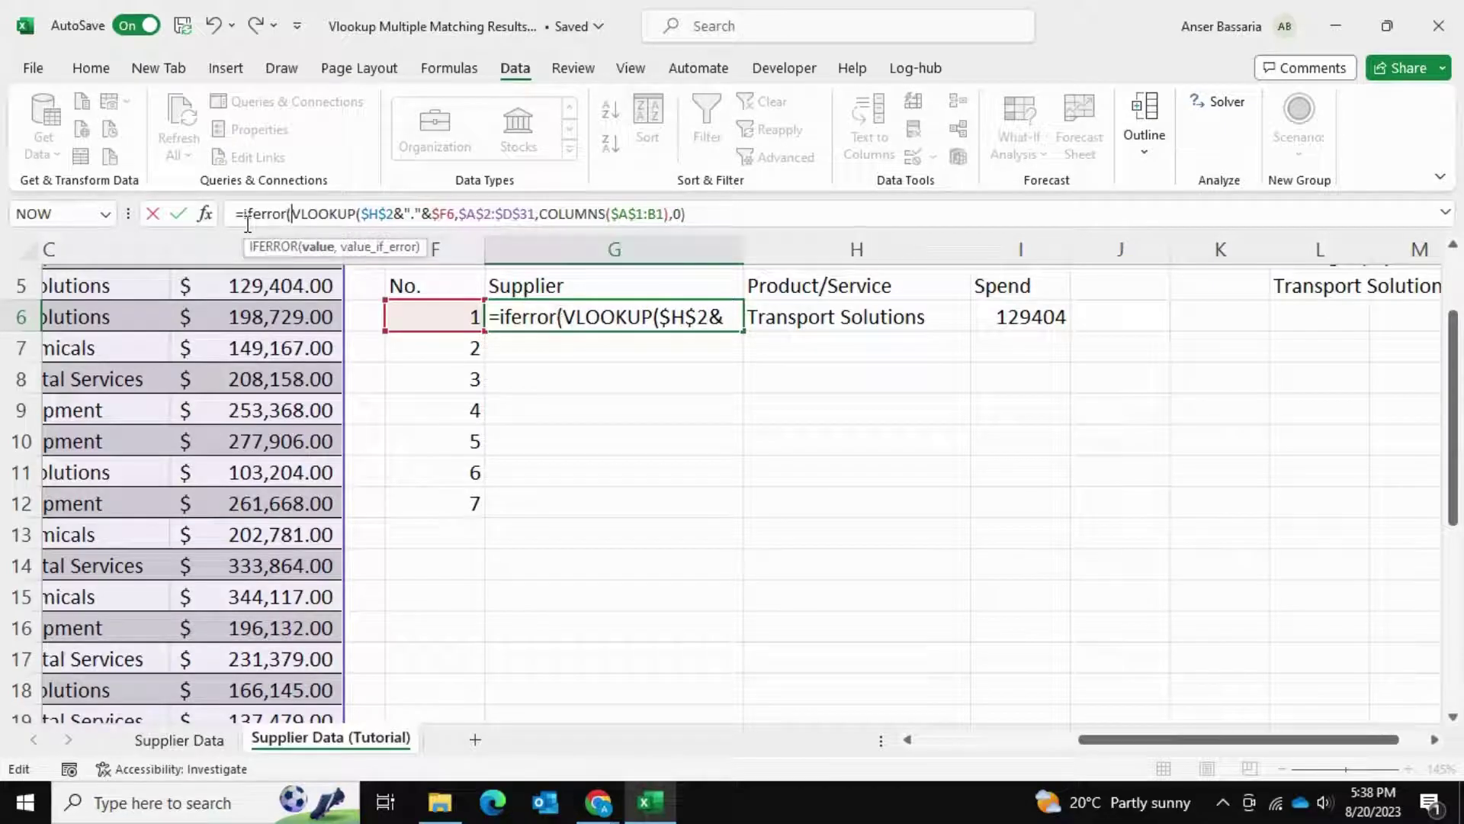
text(,)
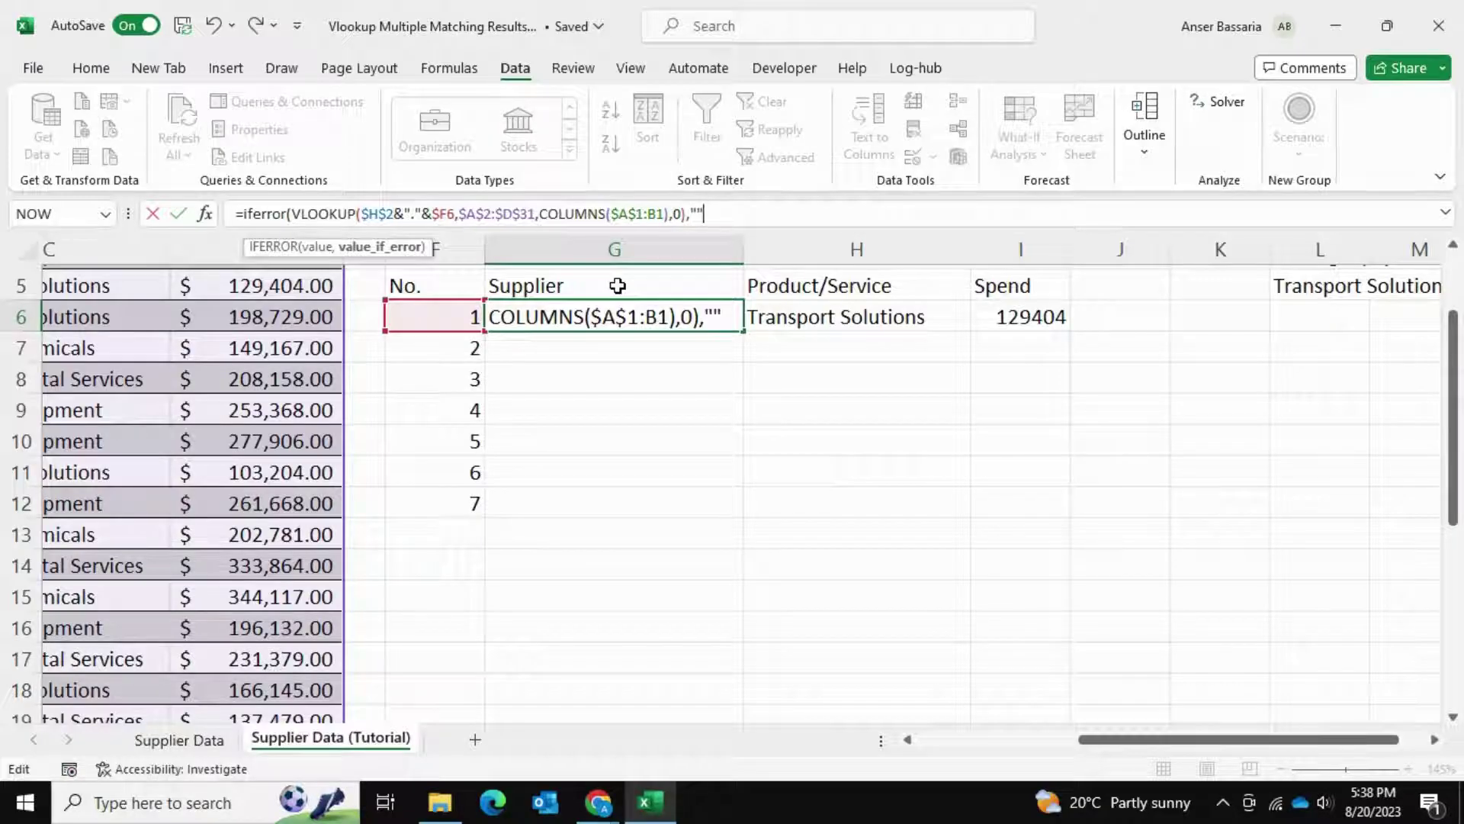
text(""))
key(Return)
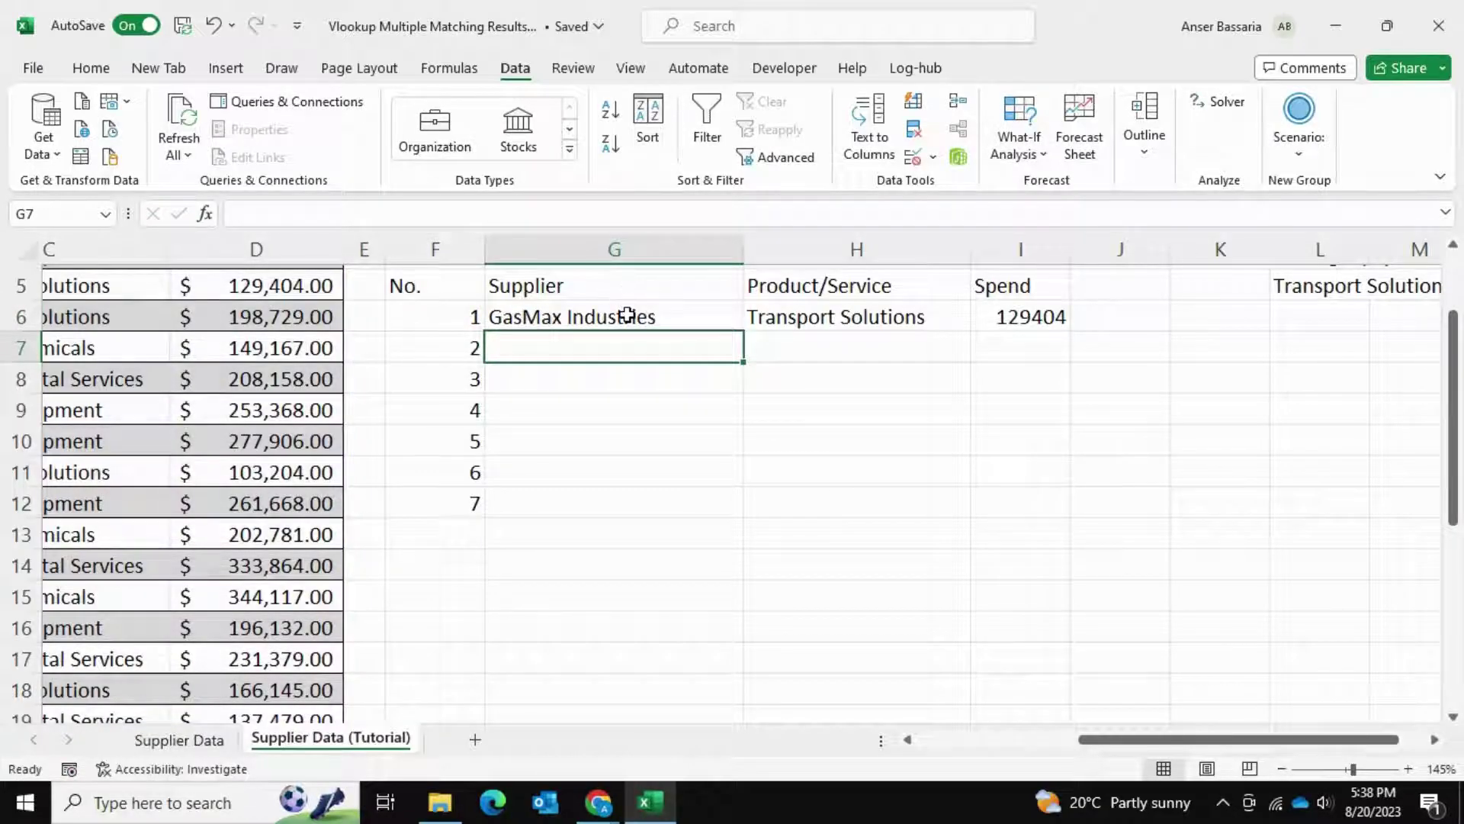
Step: Fill the G6 IFERROR formula across to column I and down through row 31
click(627, 315)
drag(745, 332, 1064, 541)
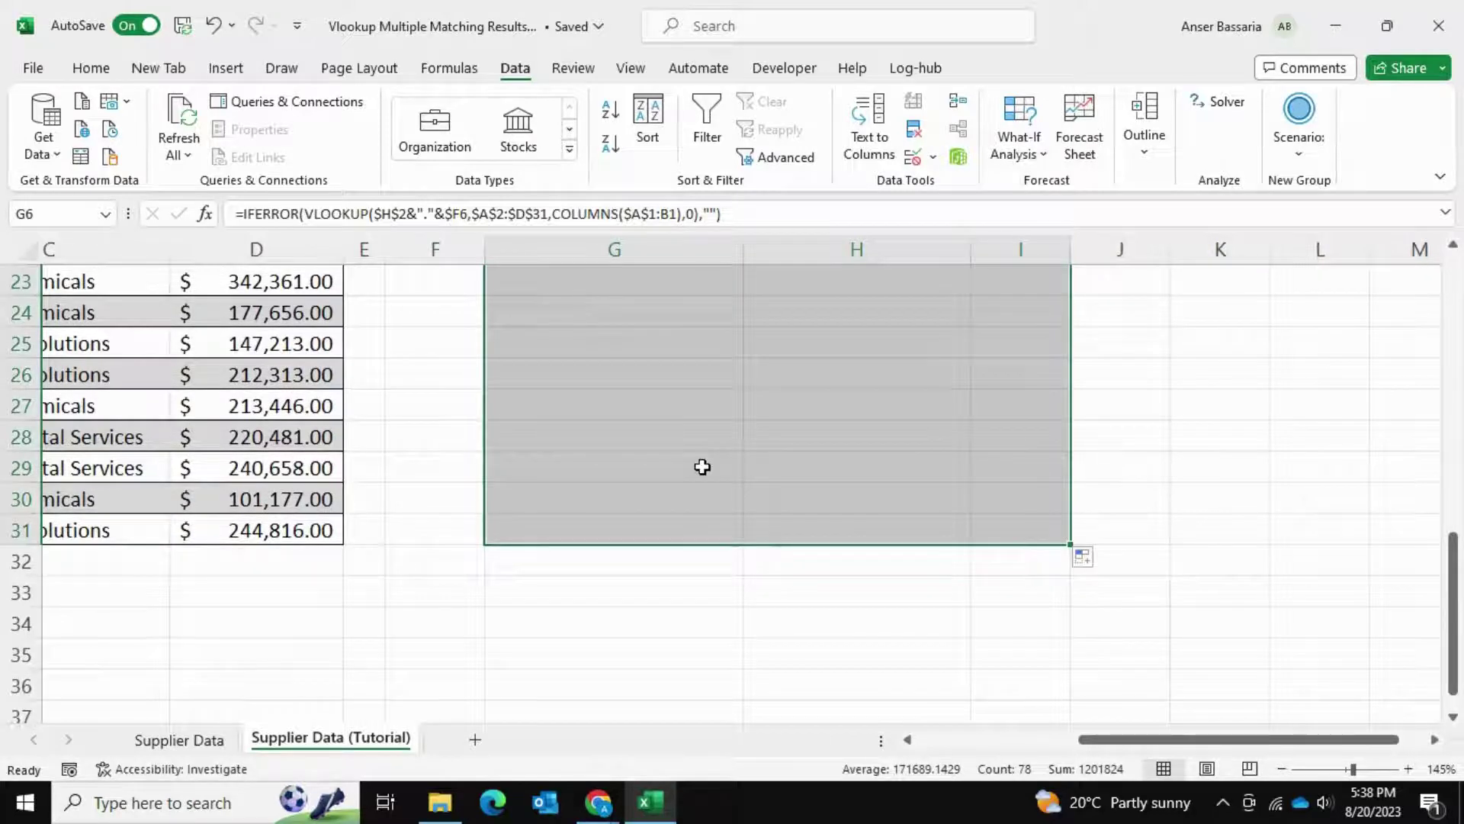
scroll(702, 466, up, 6)
click(446, 557)
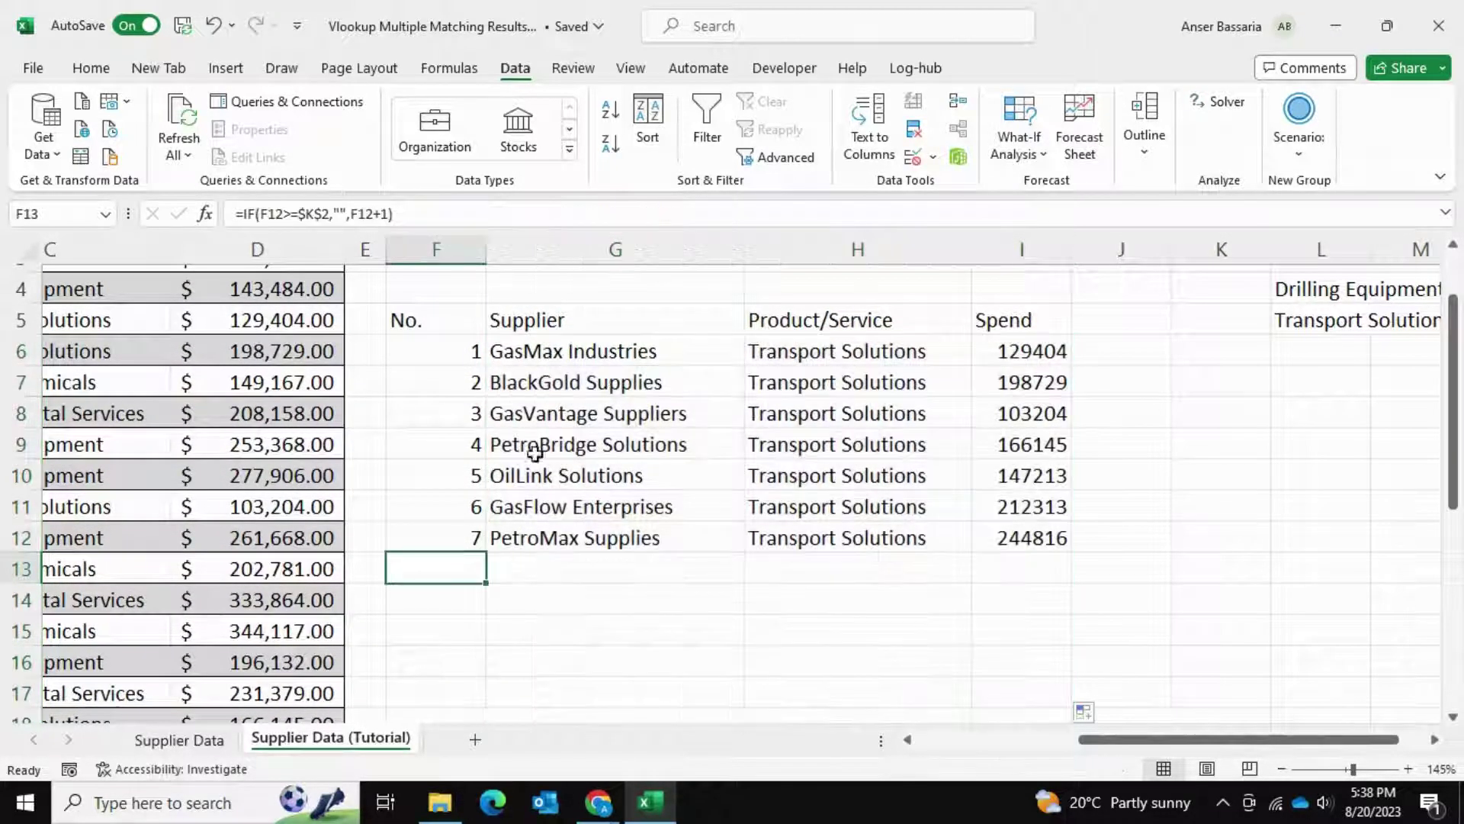
scroll(470, 509, up, 2)
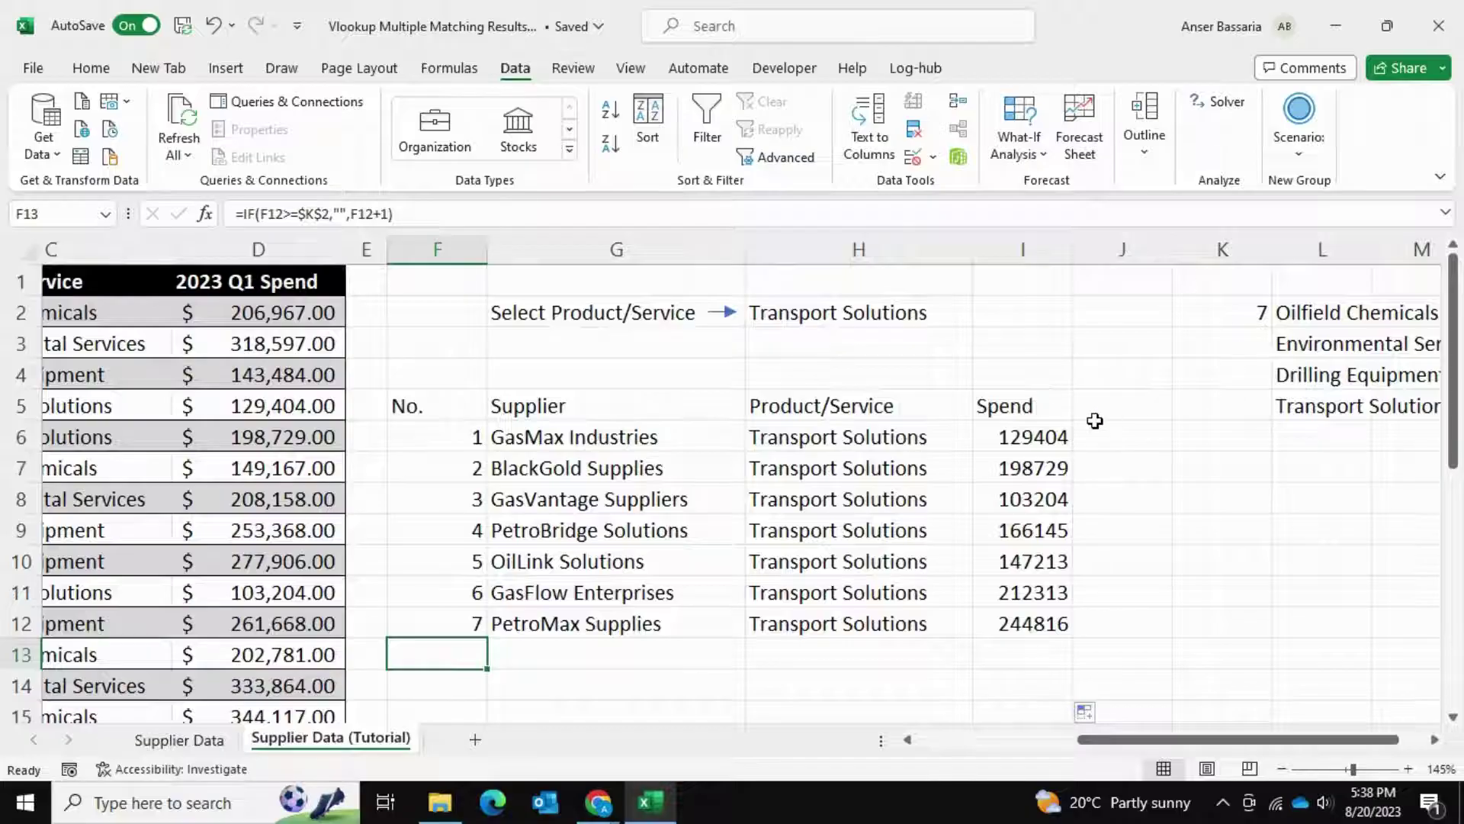
Step: Apply the dollar Accounting number format to the Spend results in I6:I31
click(1035, 438)
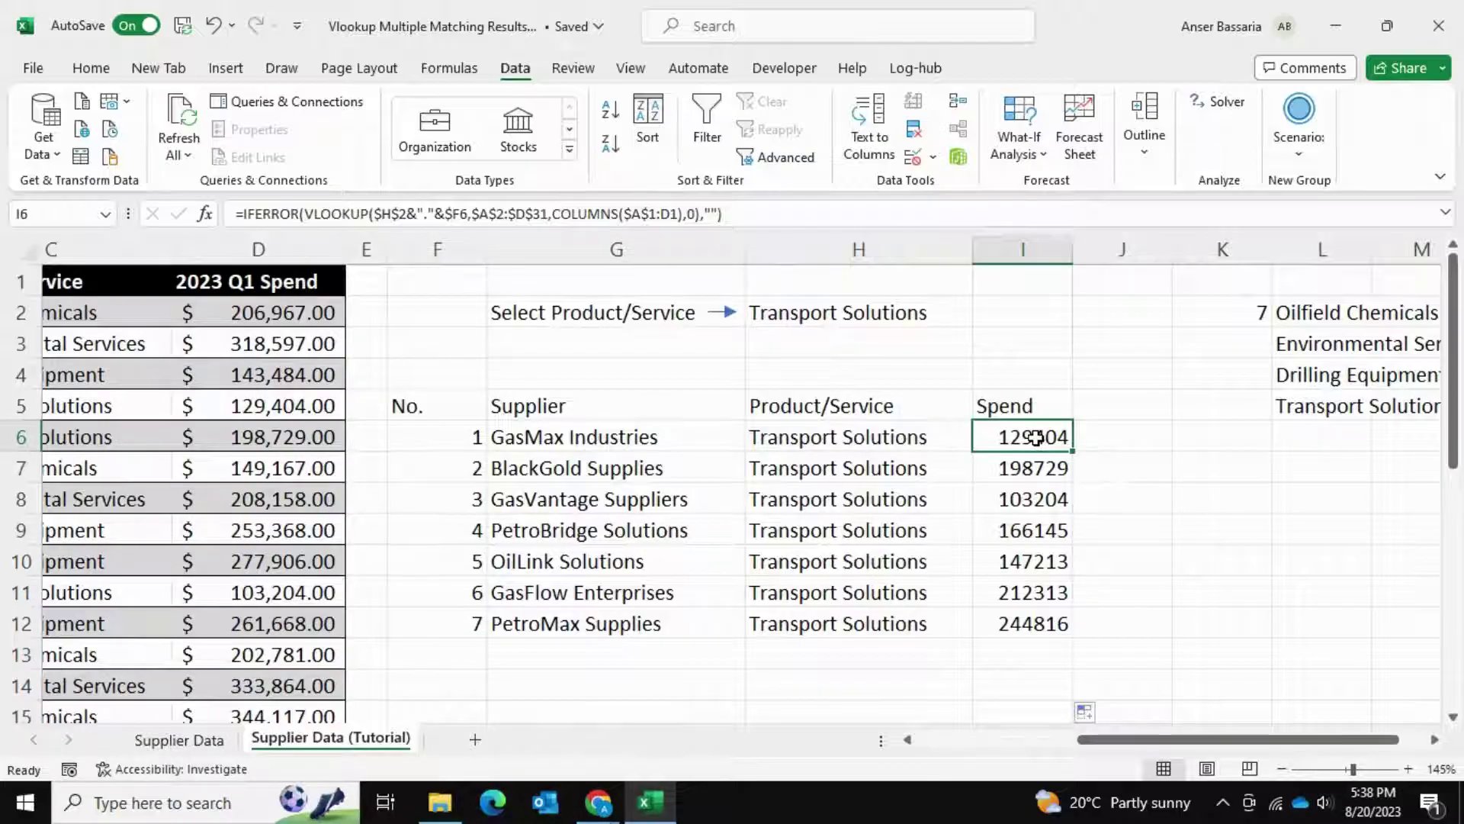
key(ctrl+shift+Down)
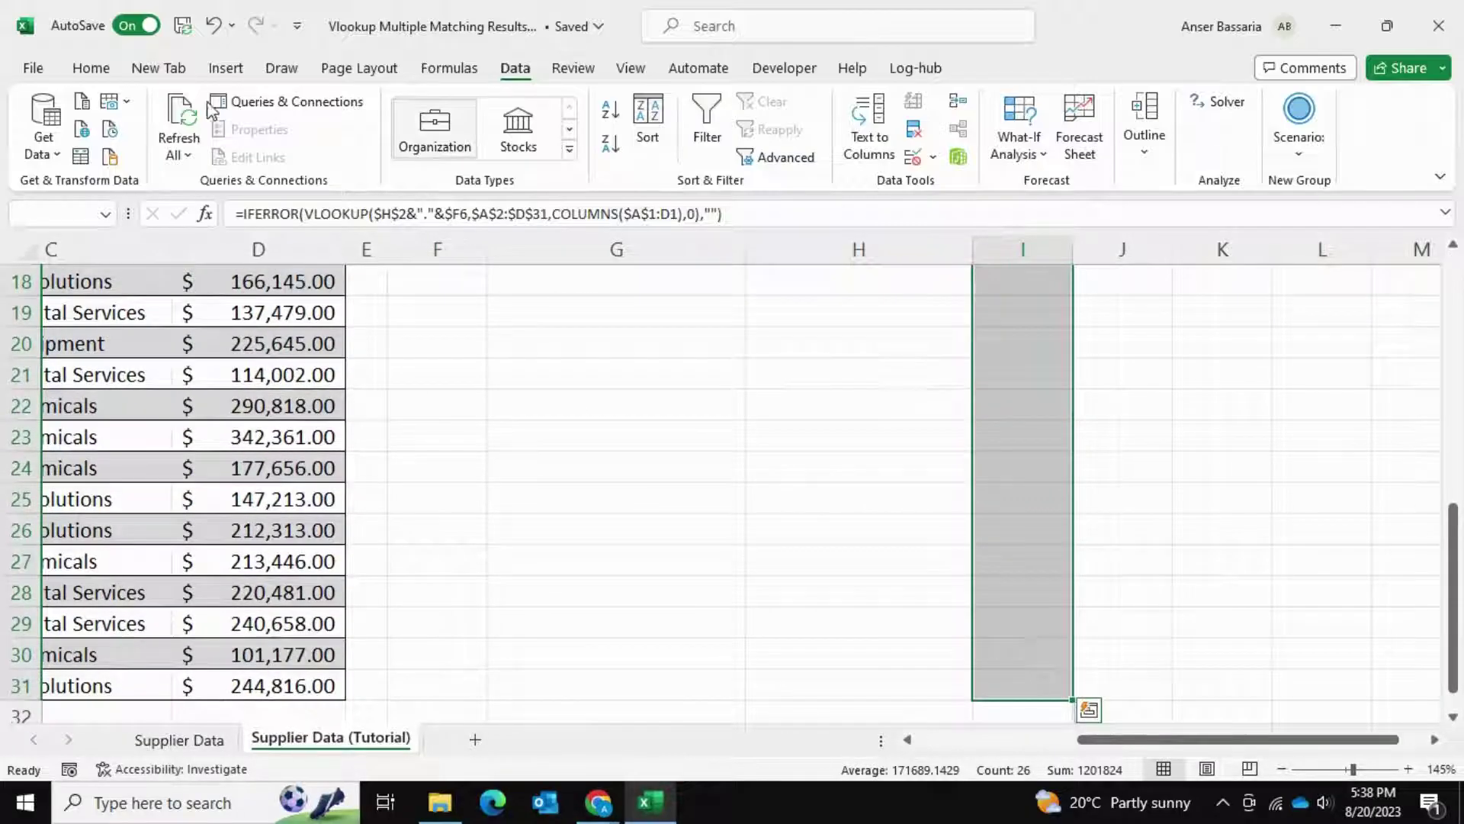
click(91, 69)
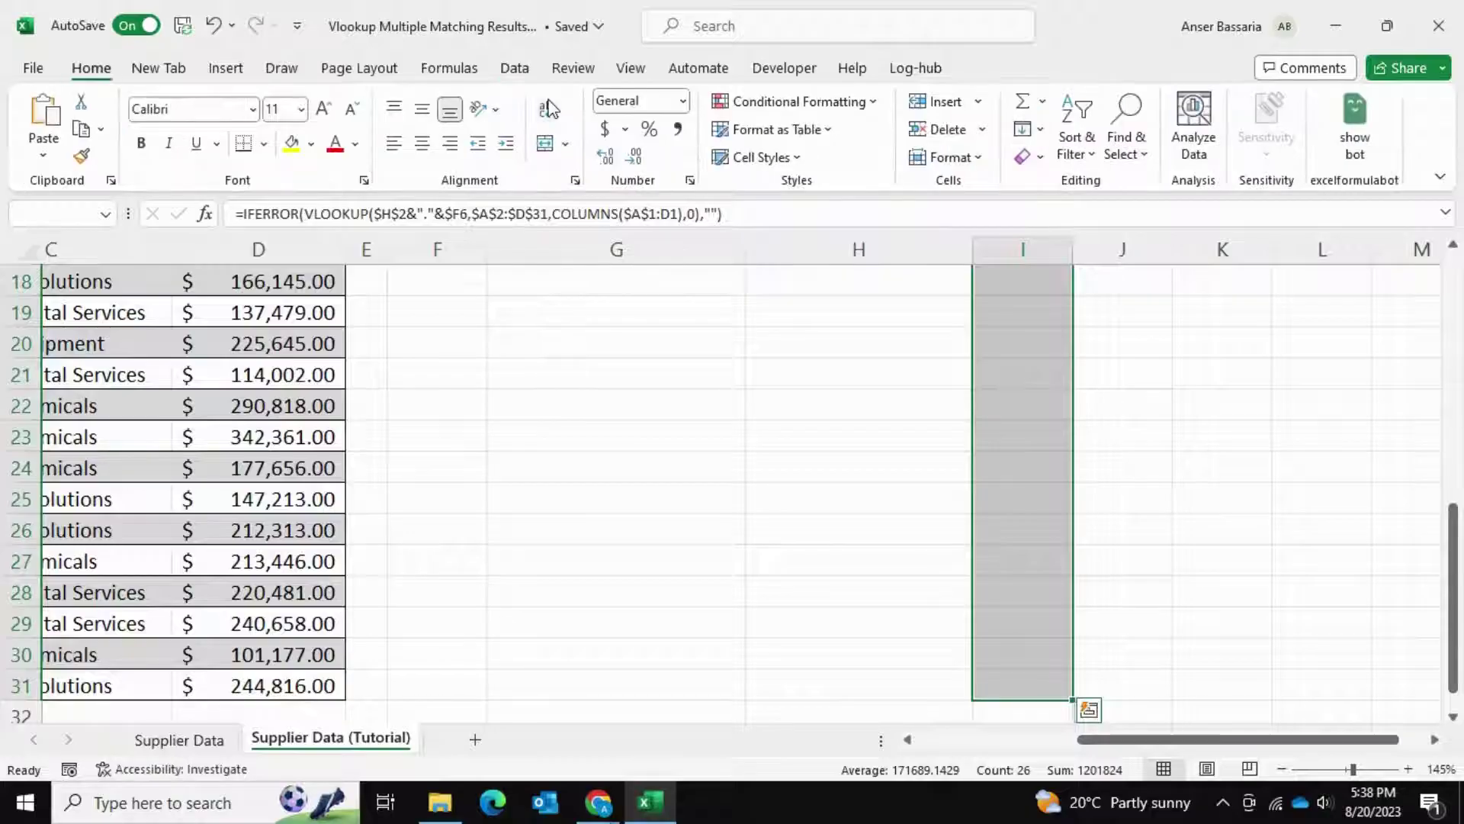
click(607, 130)
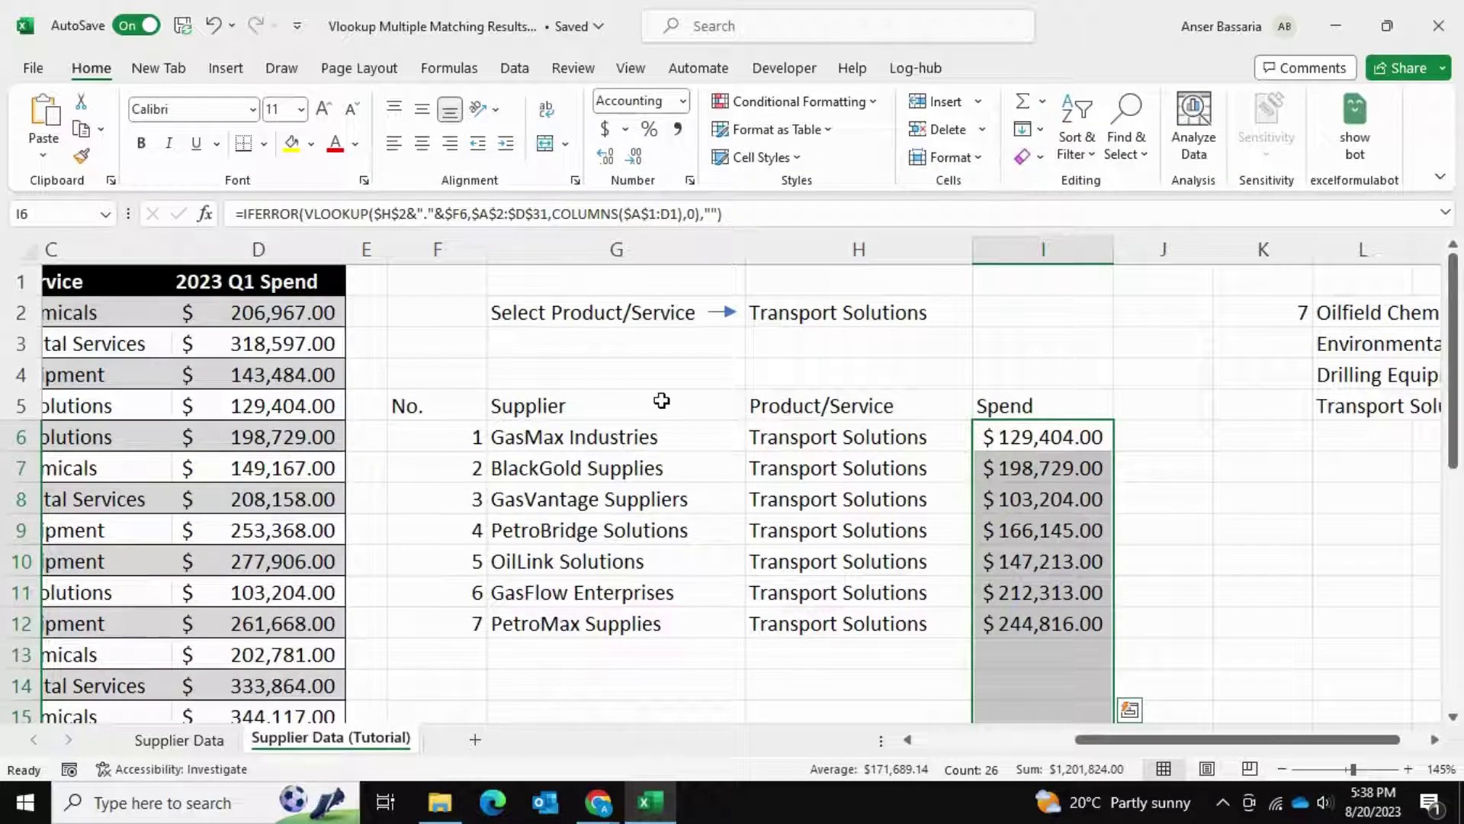
click(1097, 334)
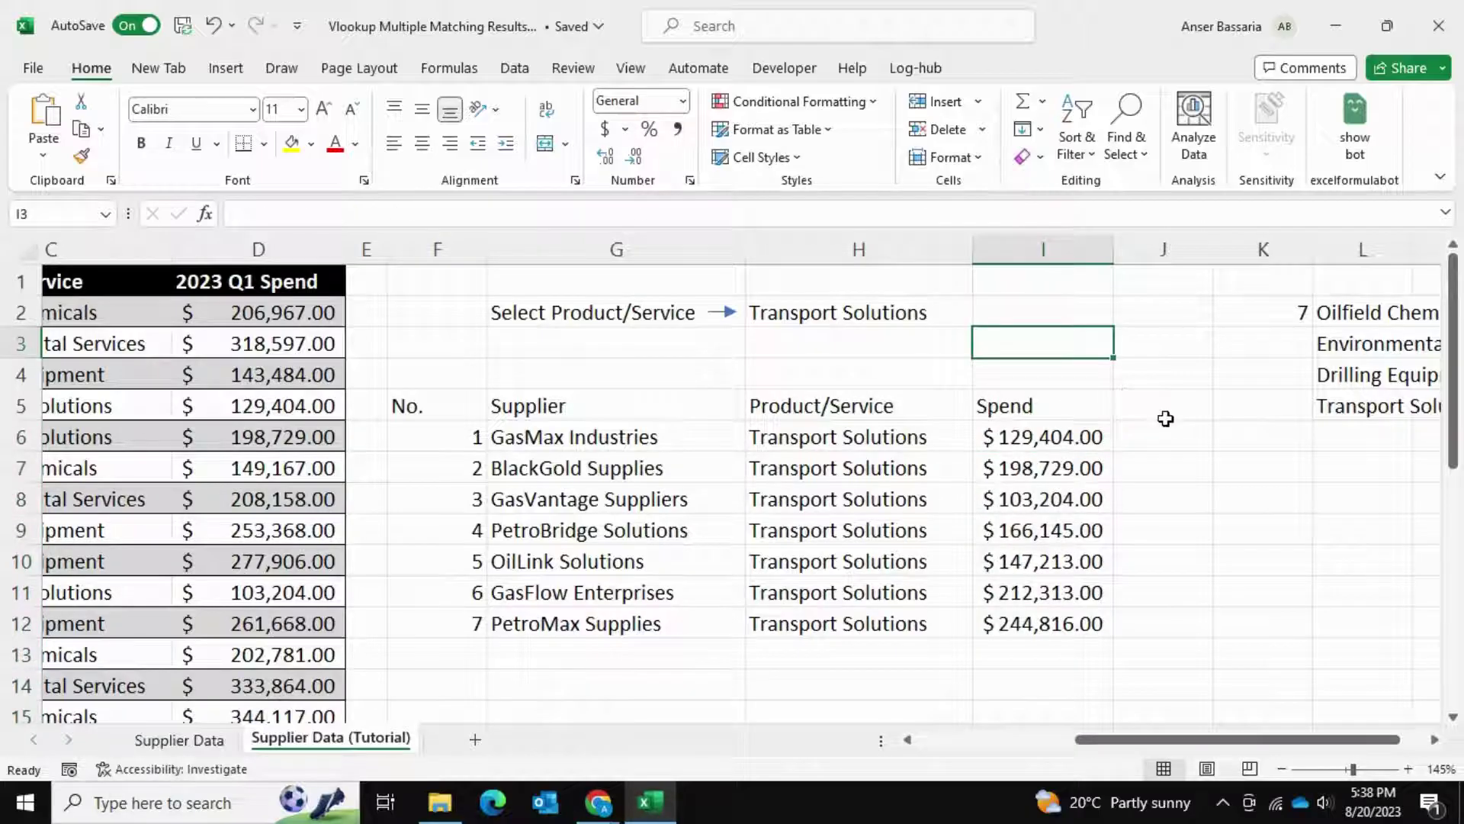
Step: Choose Environmental Services from the product/service dropdown in H2
click(899, 319)
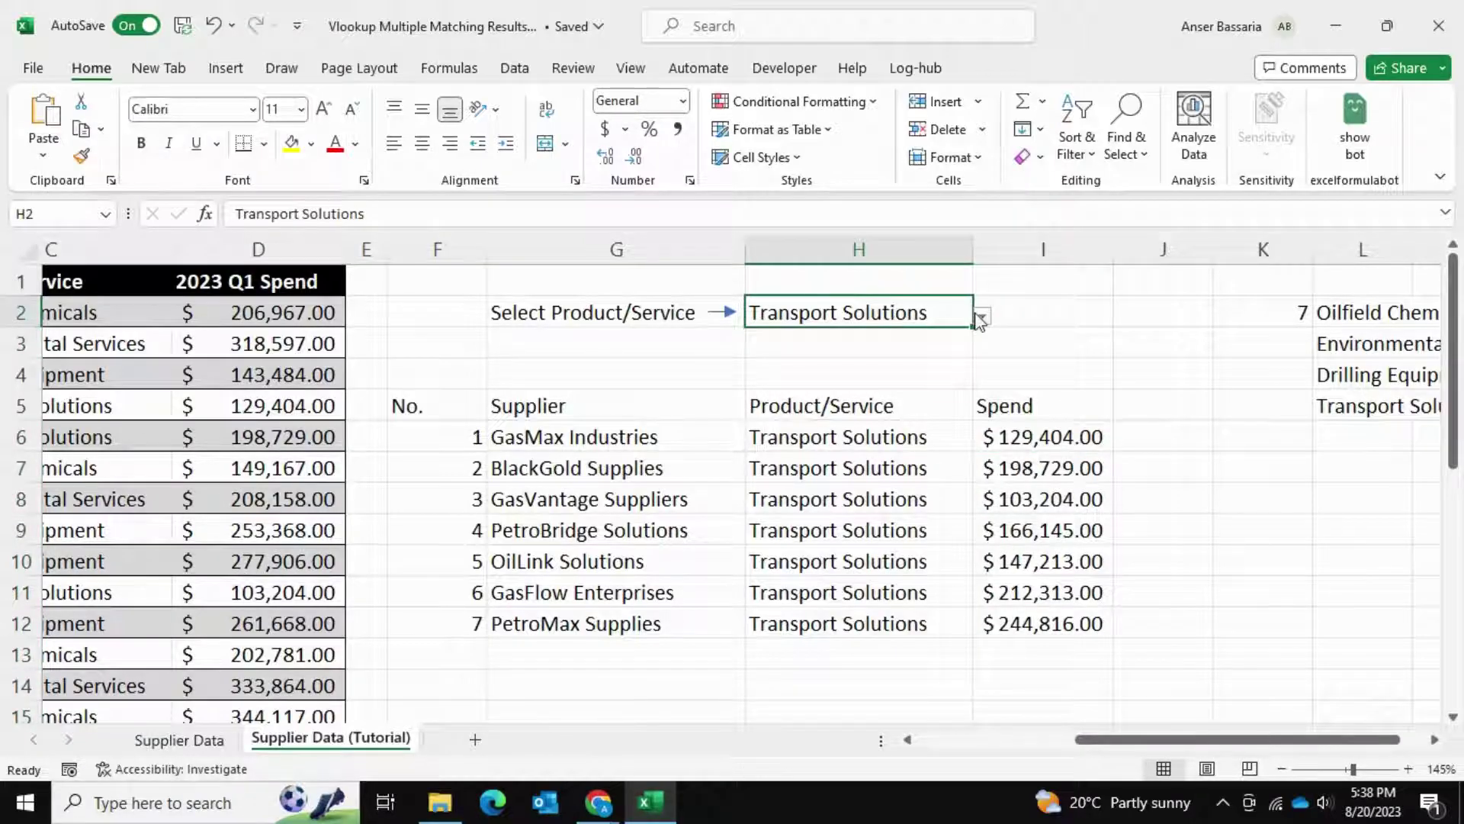
click(981, 315)
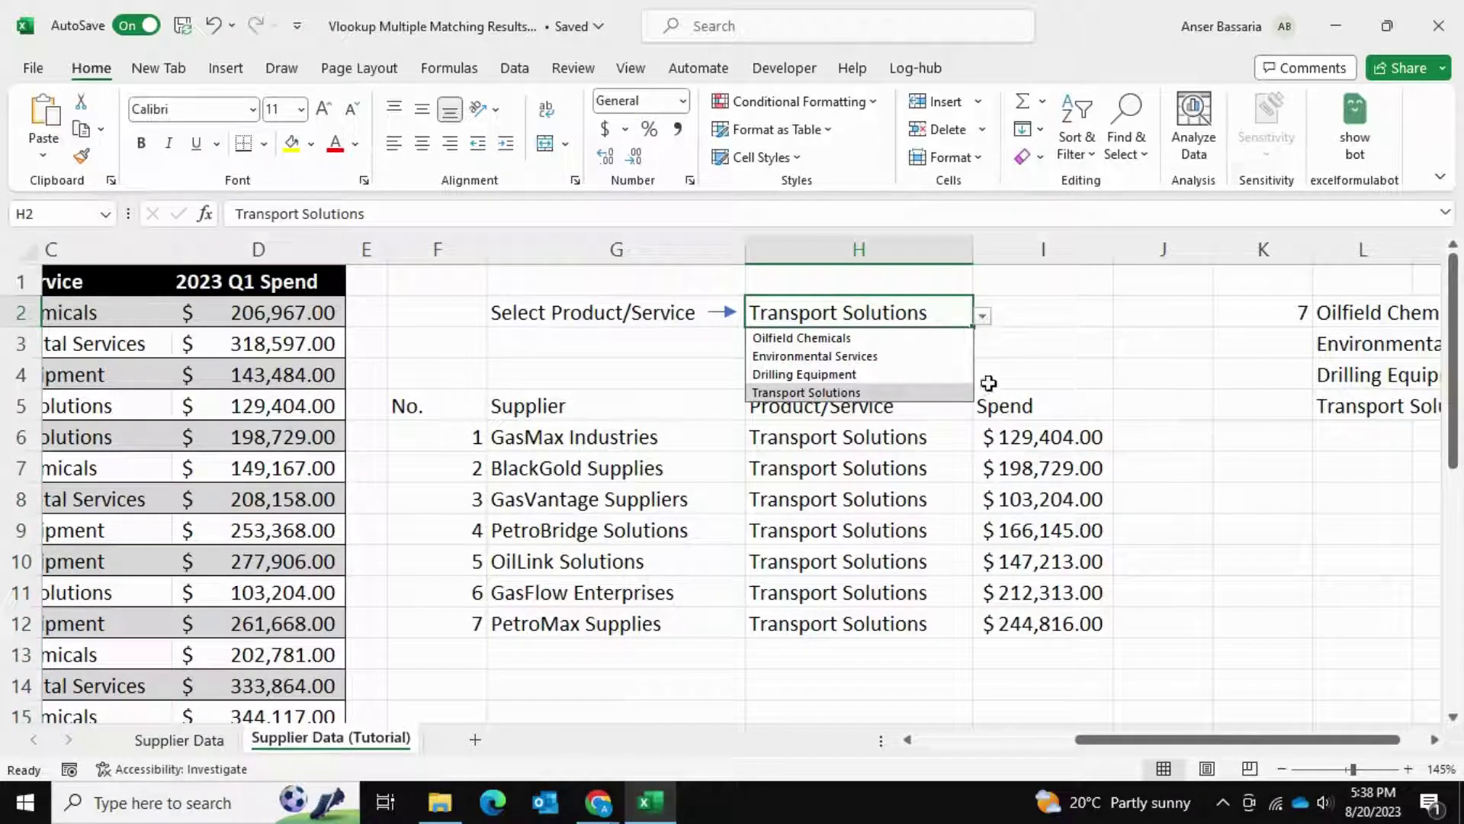
click(891, 357)
scroll(684, 460, left, 2)
scroll(687, 457, left, 1)
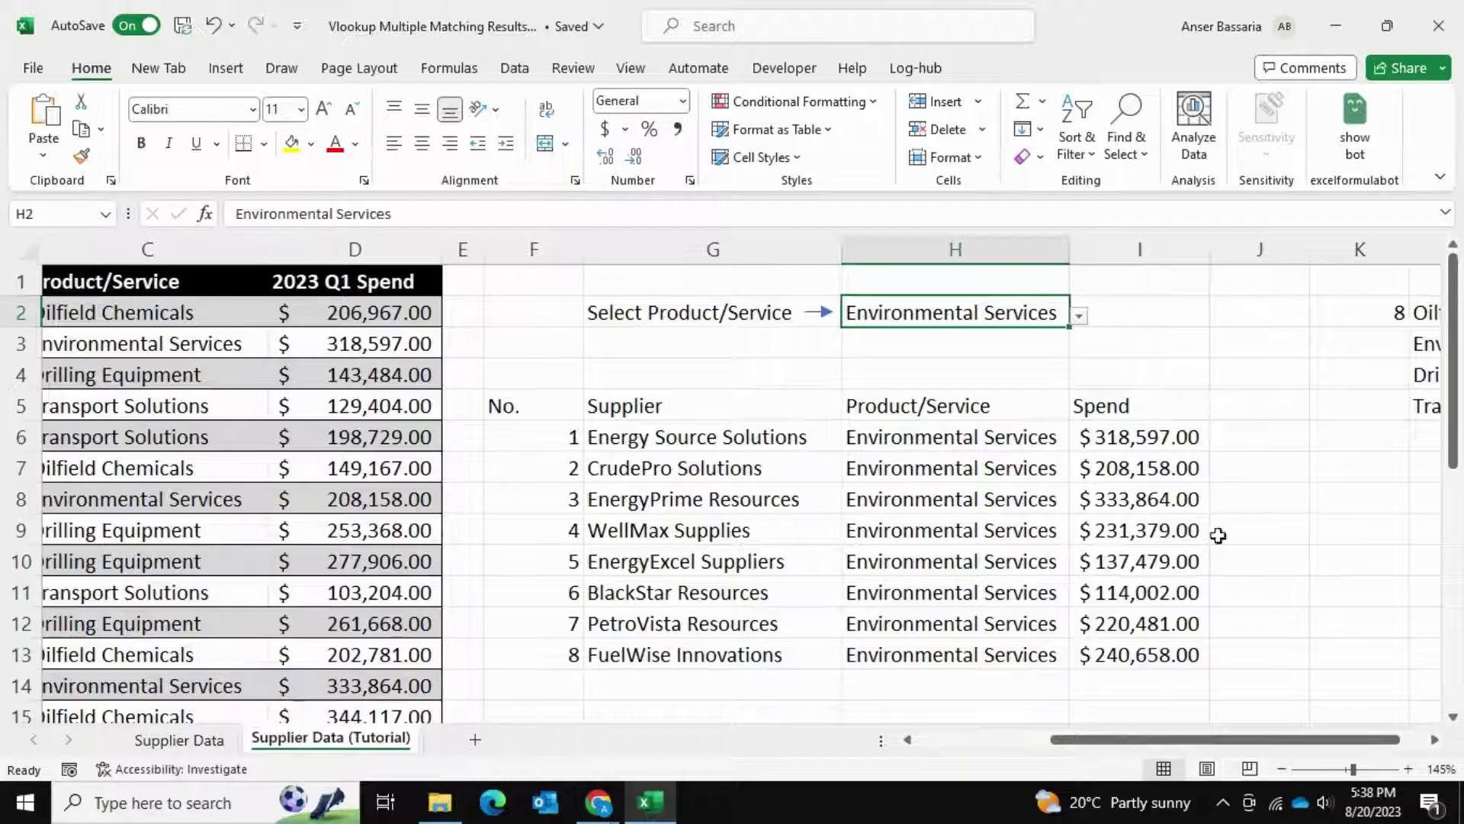
Step: Hide helper column A, the No. column F, and columns K and L with the match count and dropdown source list
scroll(1160, 642, left, 2)
scroll(785, 523, left, 2)
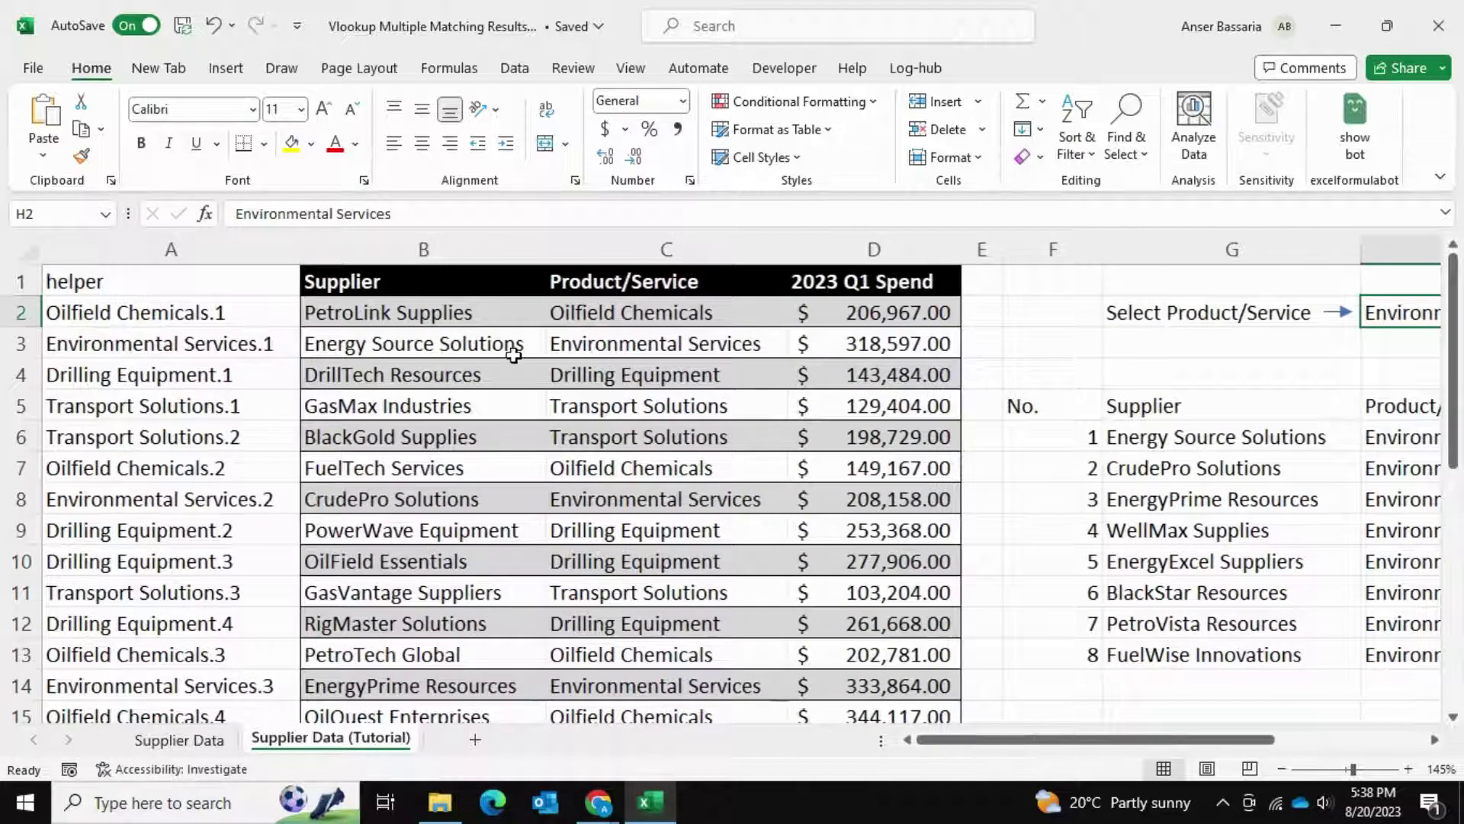
scroll(514, 354, down, 1)
scroll(446, 427, up, 1)
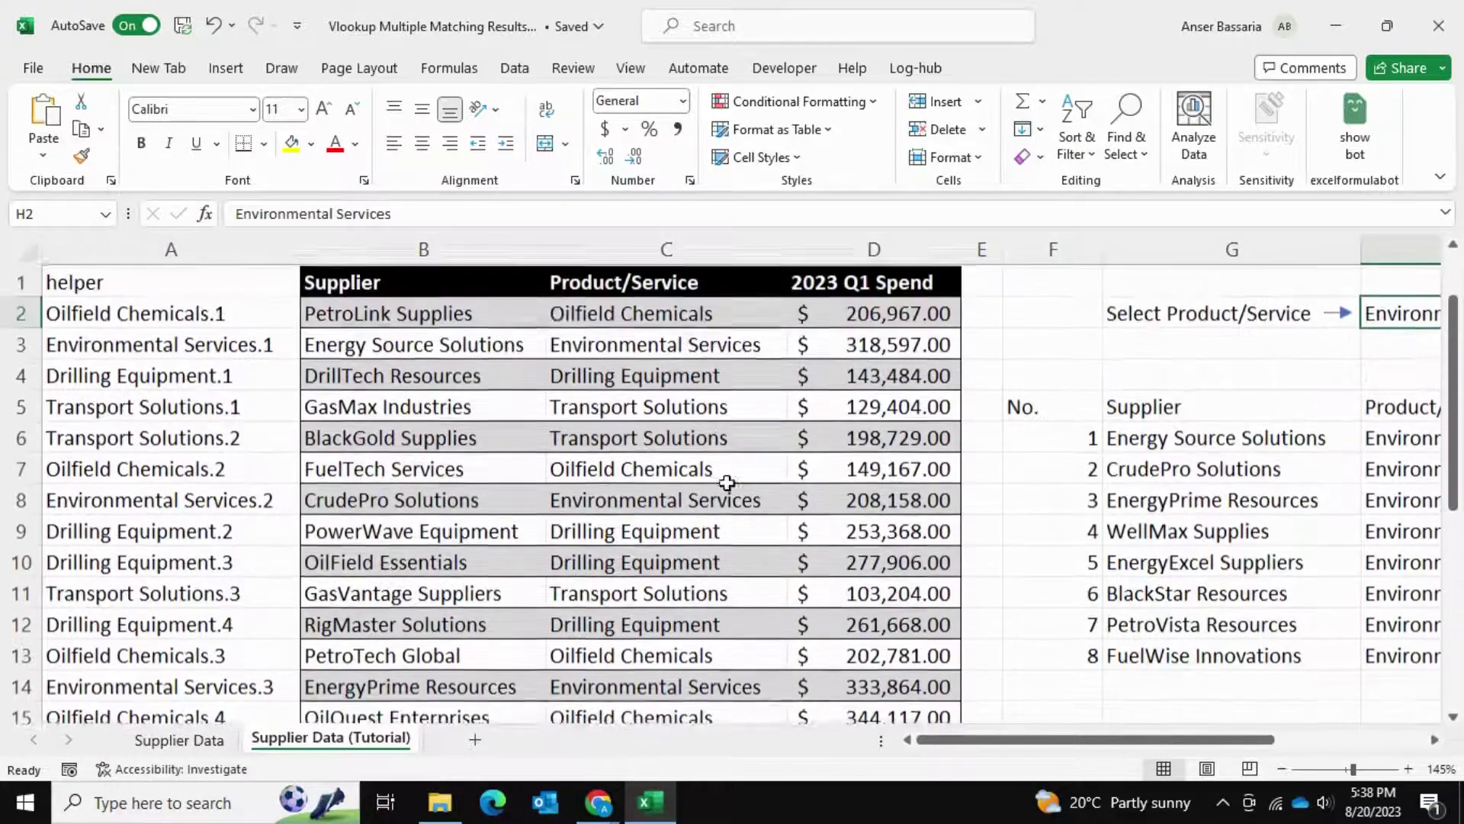
click(196, 252)
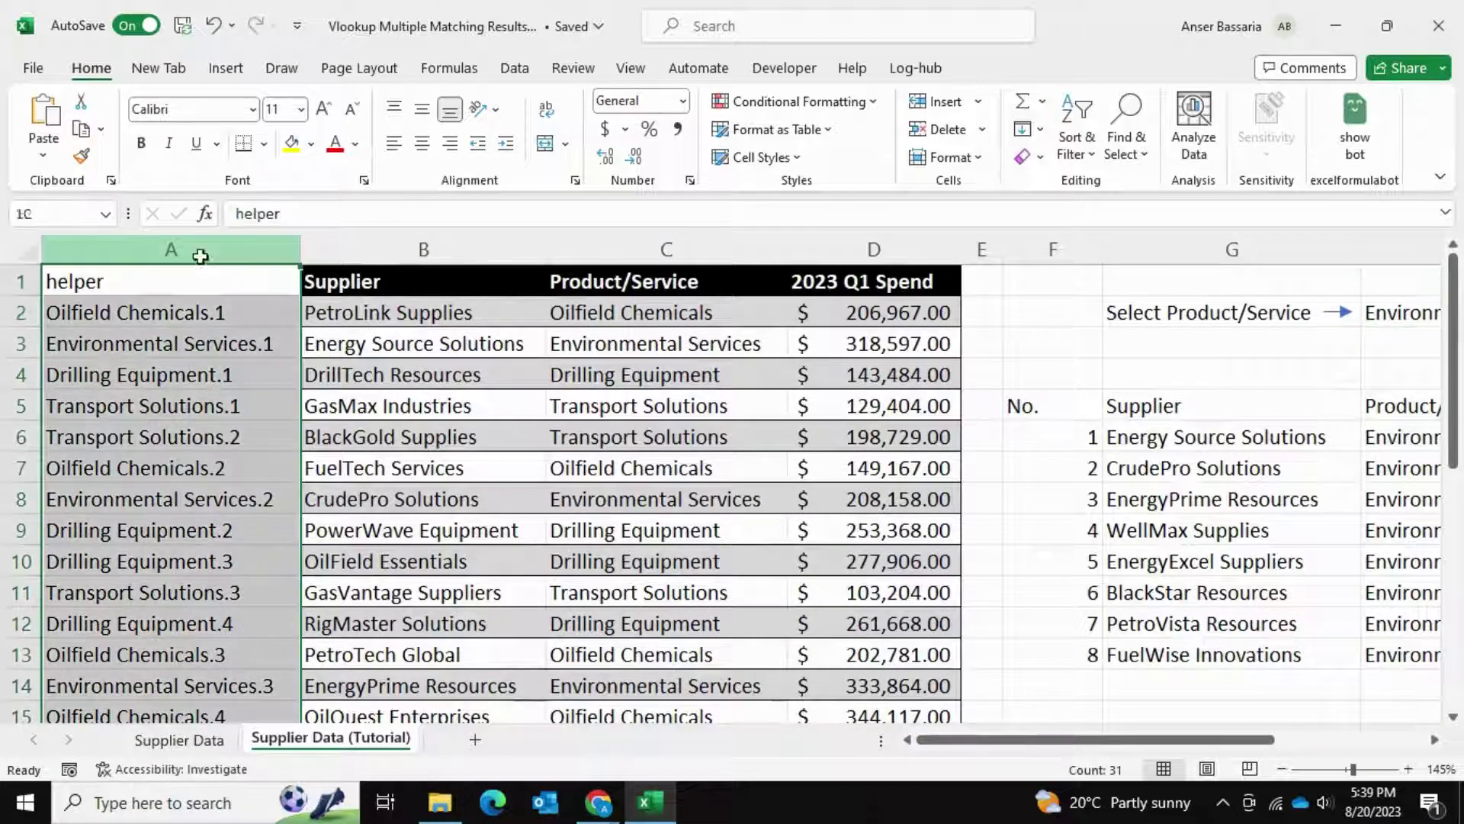
scroll(657, 386, right, 2)
scroll(658, 385, right, 3)
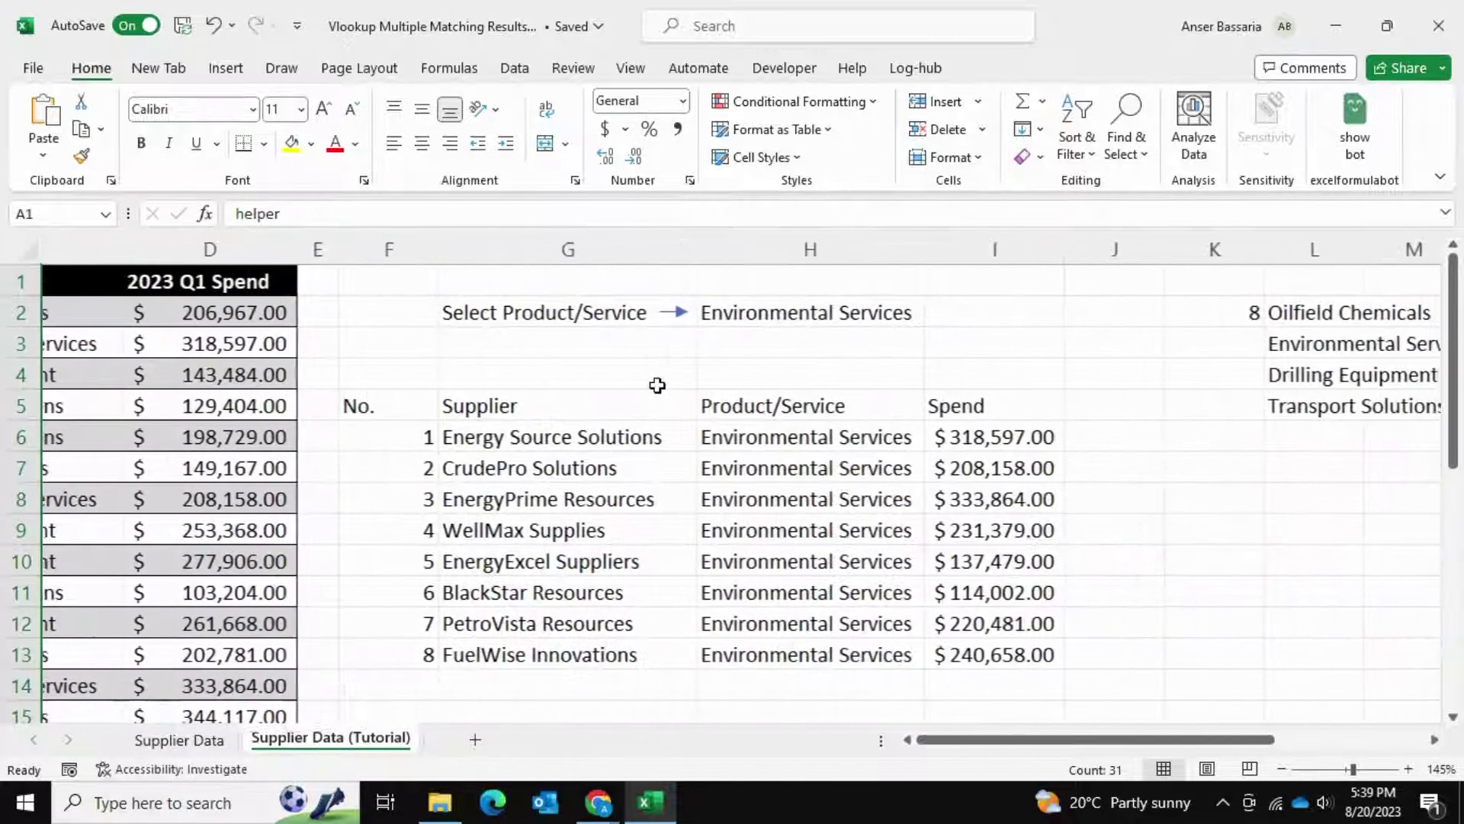
click(387, 243)
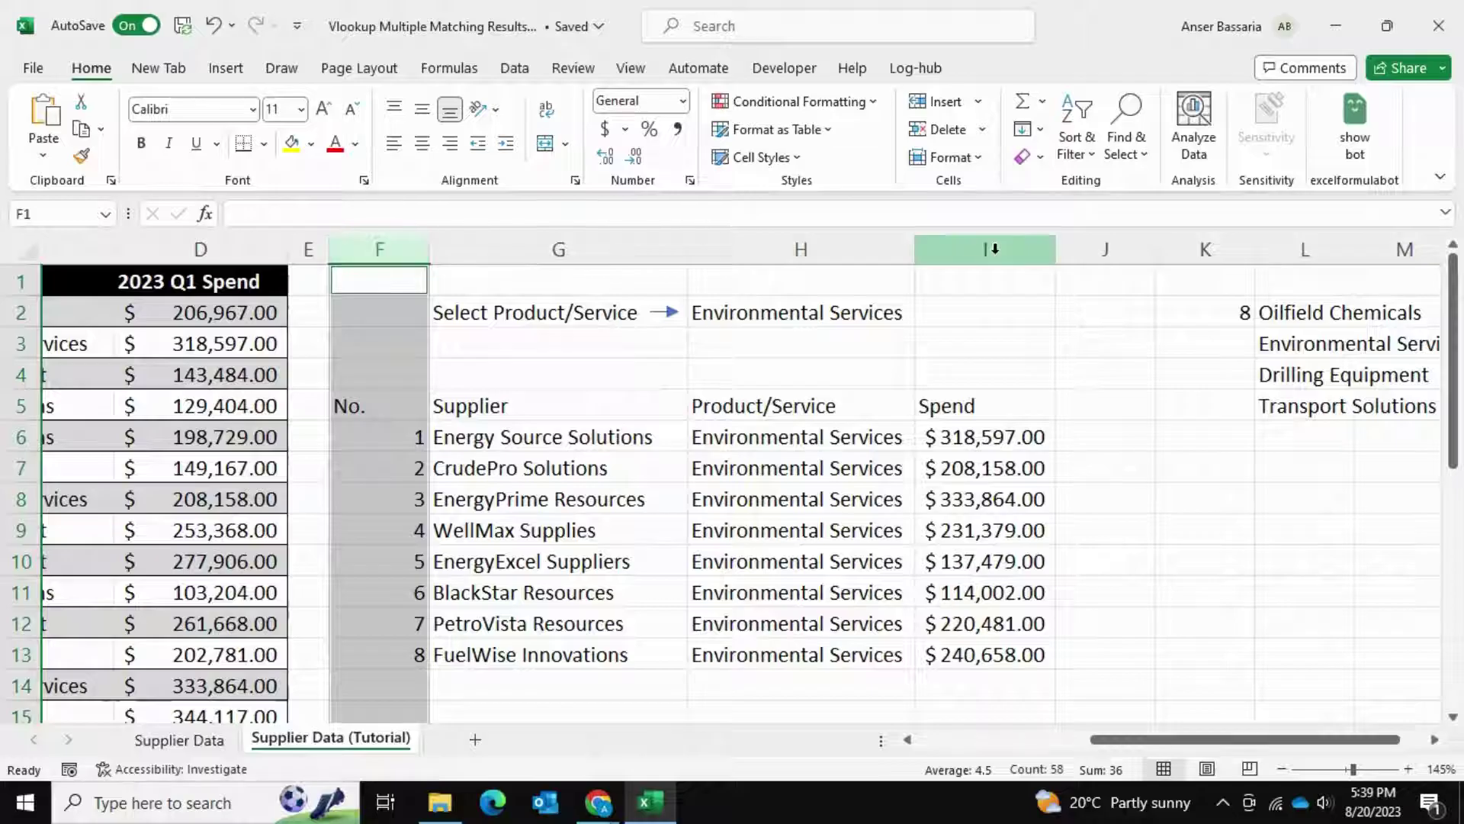
drag(1203, 249, 1305, 243)
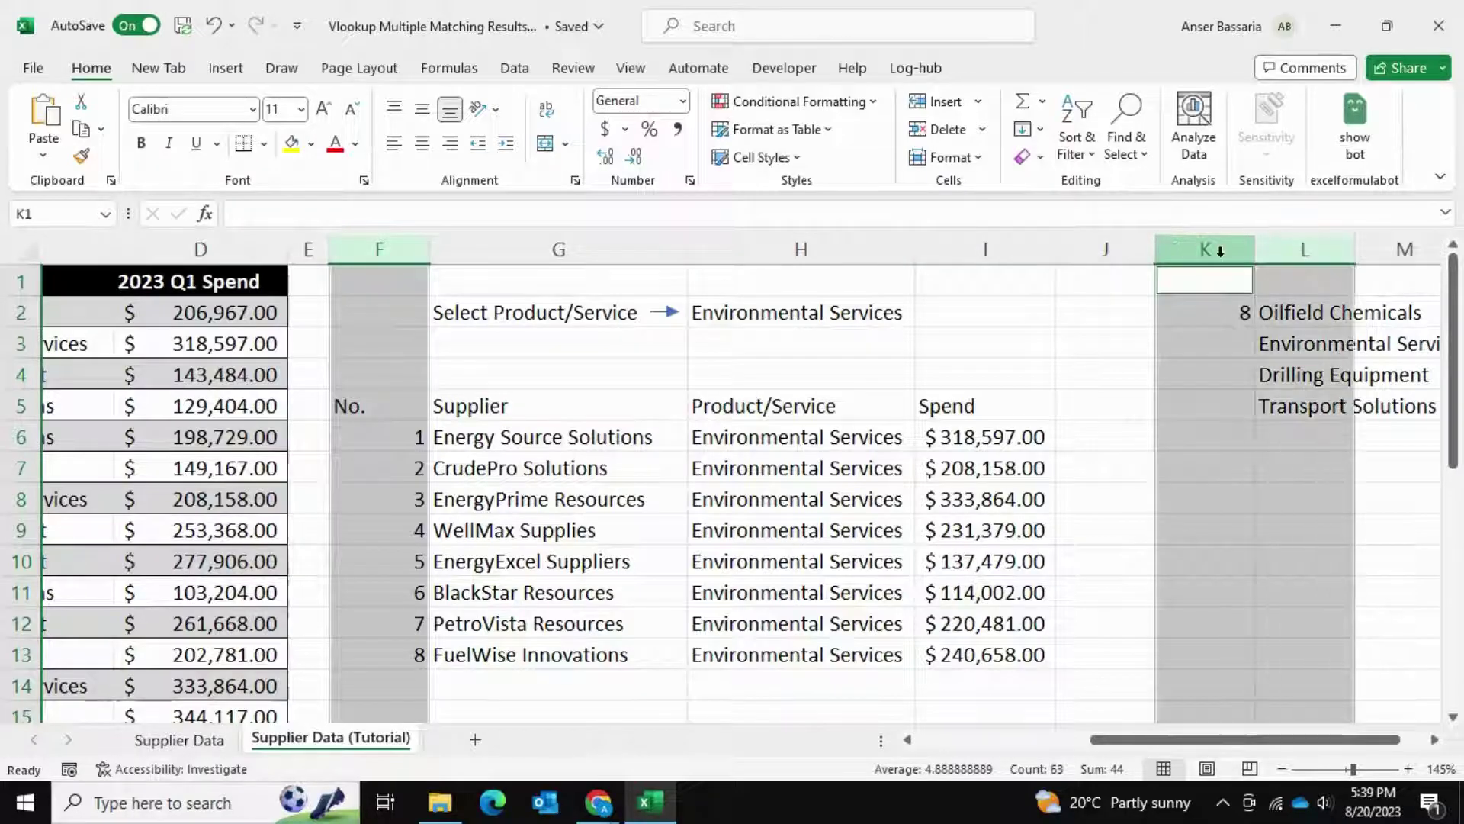
right_click(1186, 242)
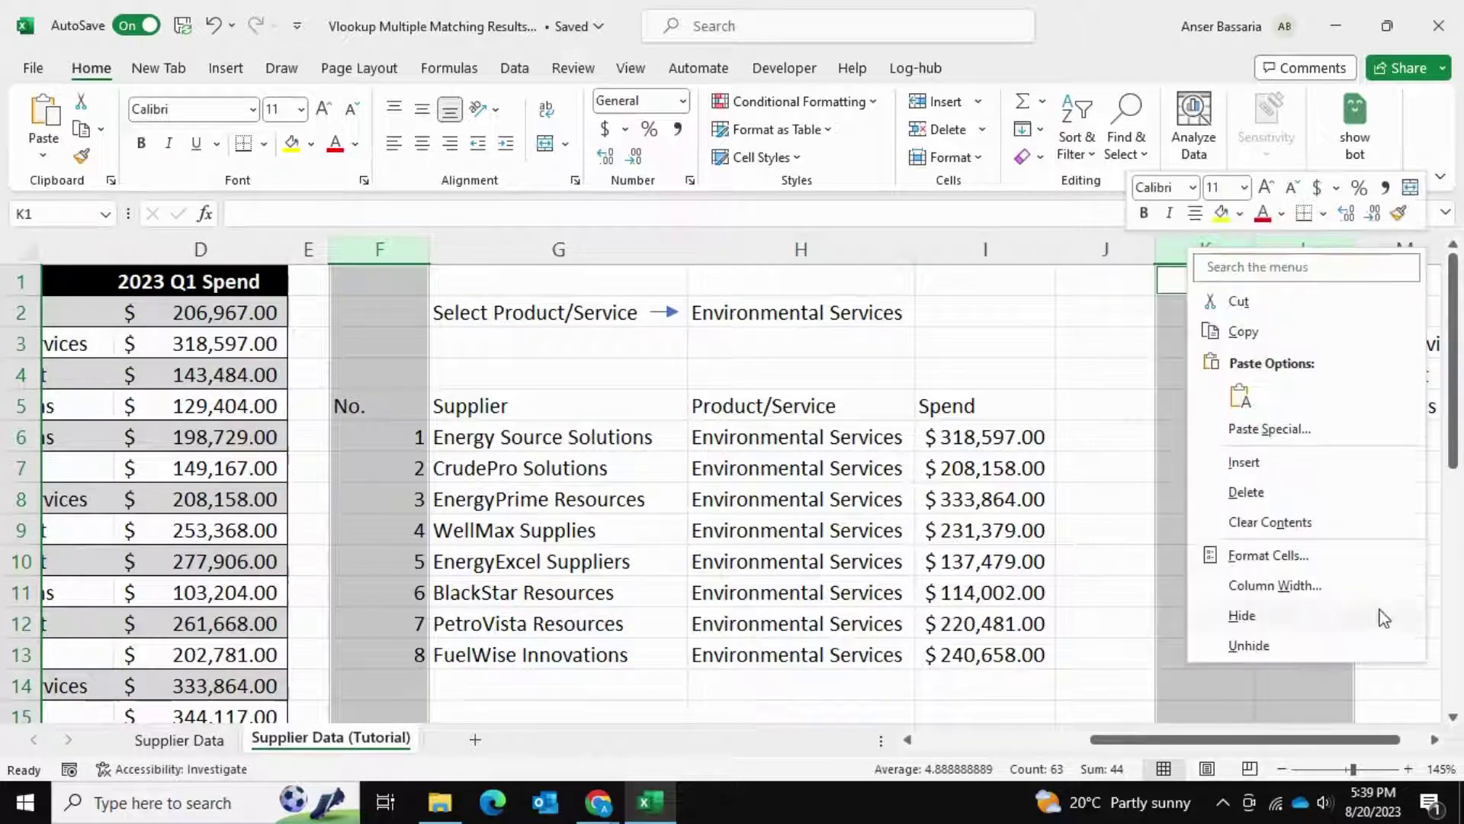
click(1312, 617)
scroll(744, 450, left, 3)
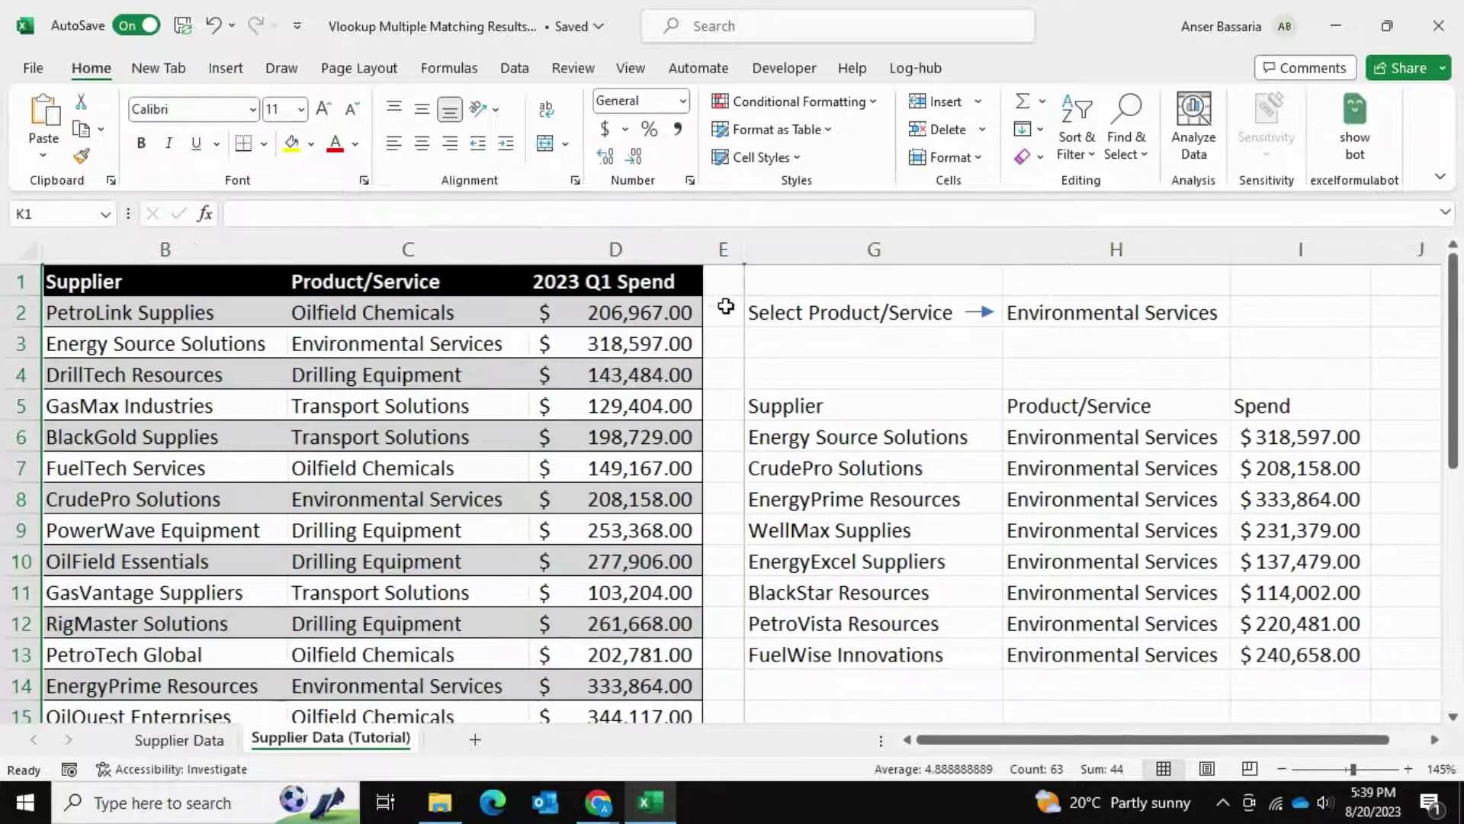
Step: Zoom the sheet out to 130% and auto-fit the width of Spend column I to its values
scroll(725, 306, down, 1)
click(982, 389)
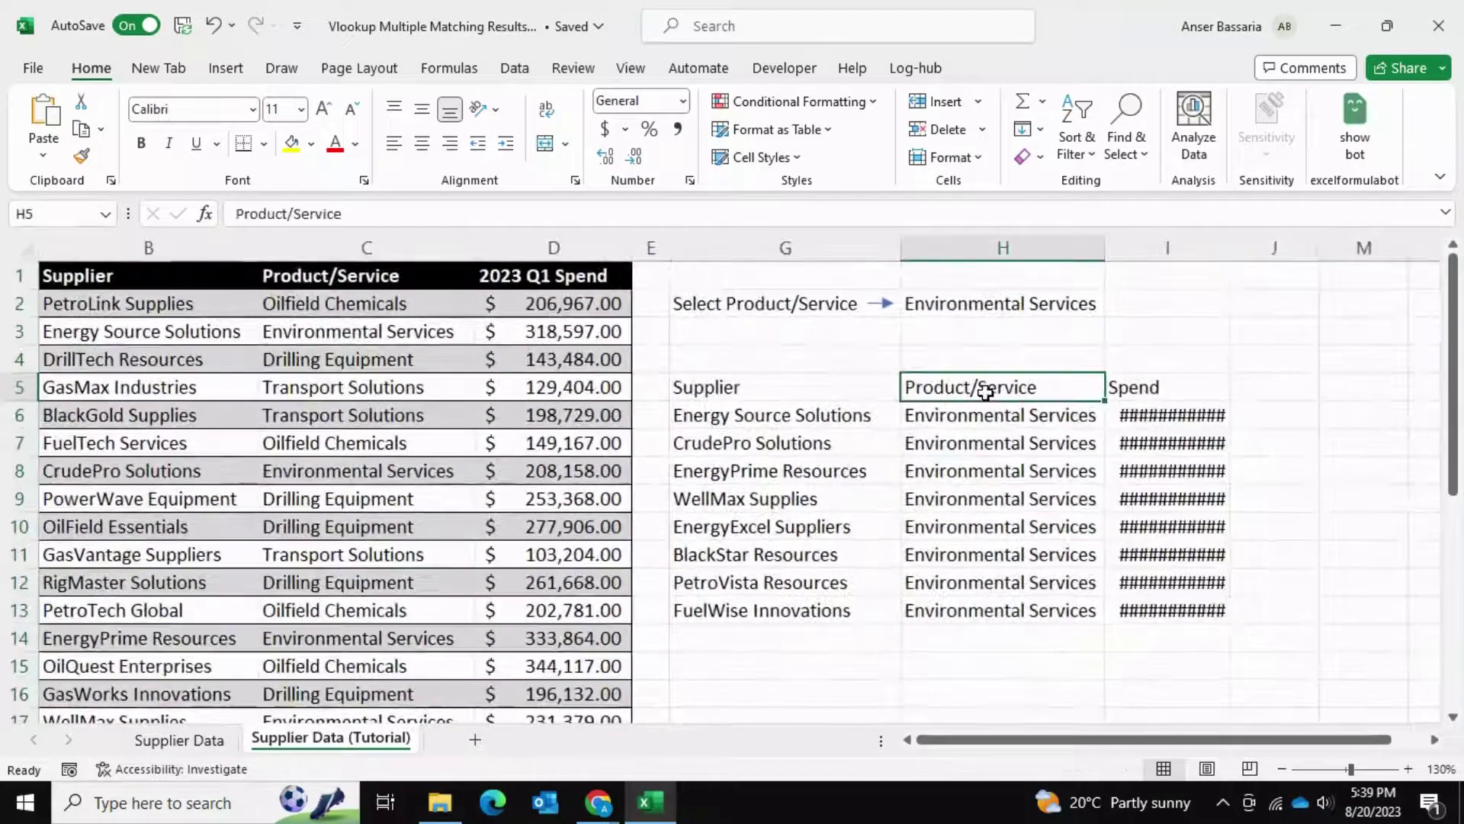
click(999, 469)
double_click(1229, 248)
click(1276, 466)
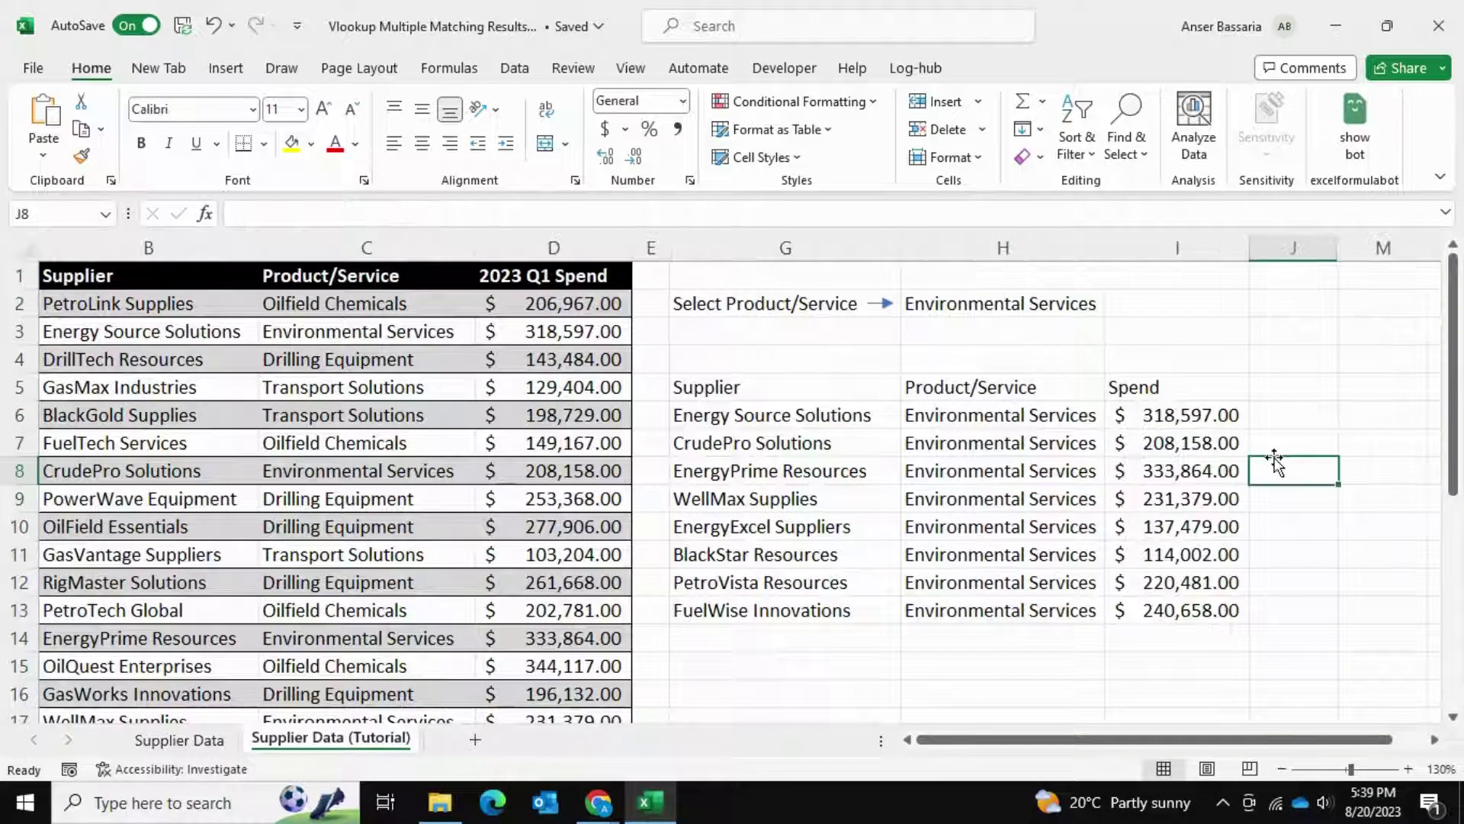